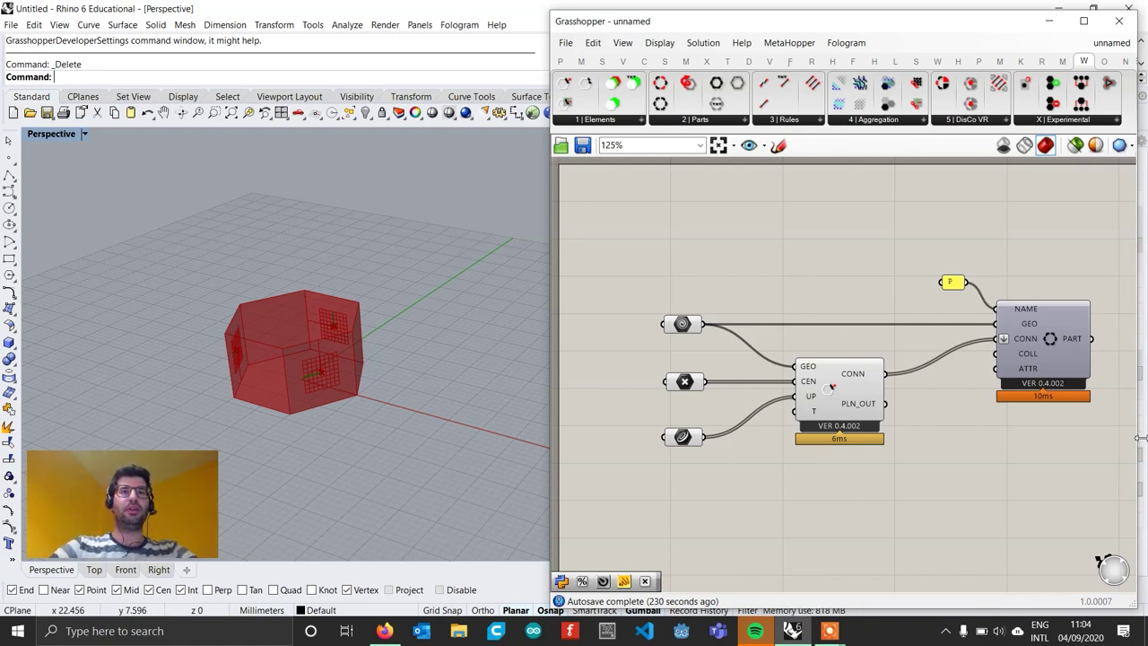
Switch to Firefox and open the full list of releases of the Wasp GitHub repository
click(383, 631)
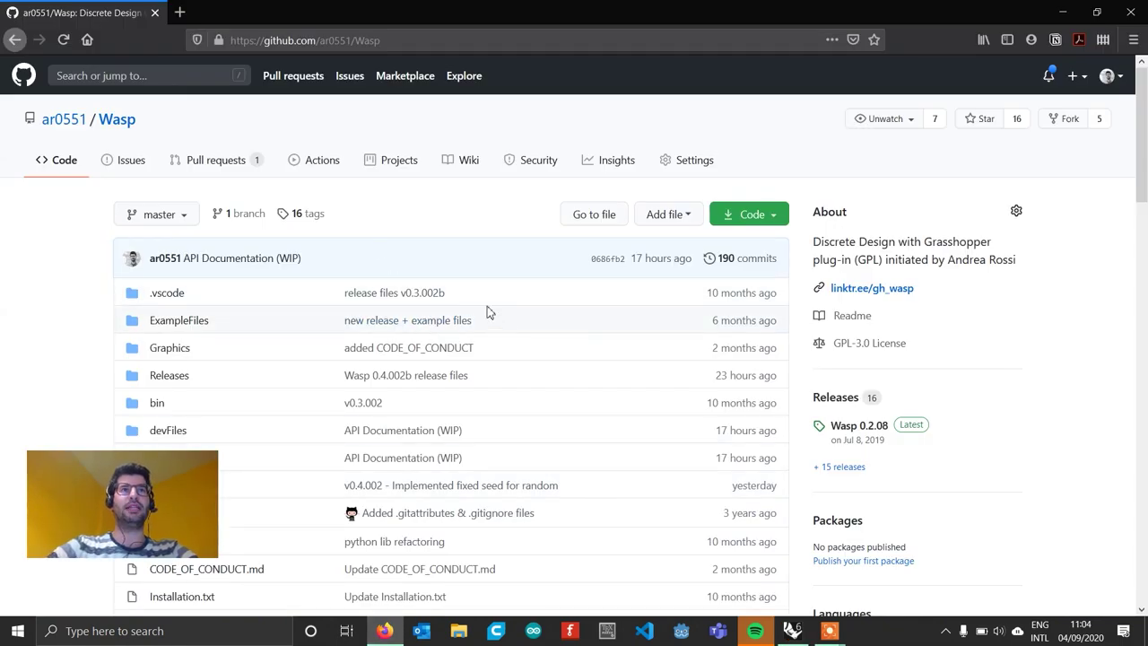
scroll(489, 317, down, 2)
scroll(489, 317, up, 2)
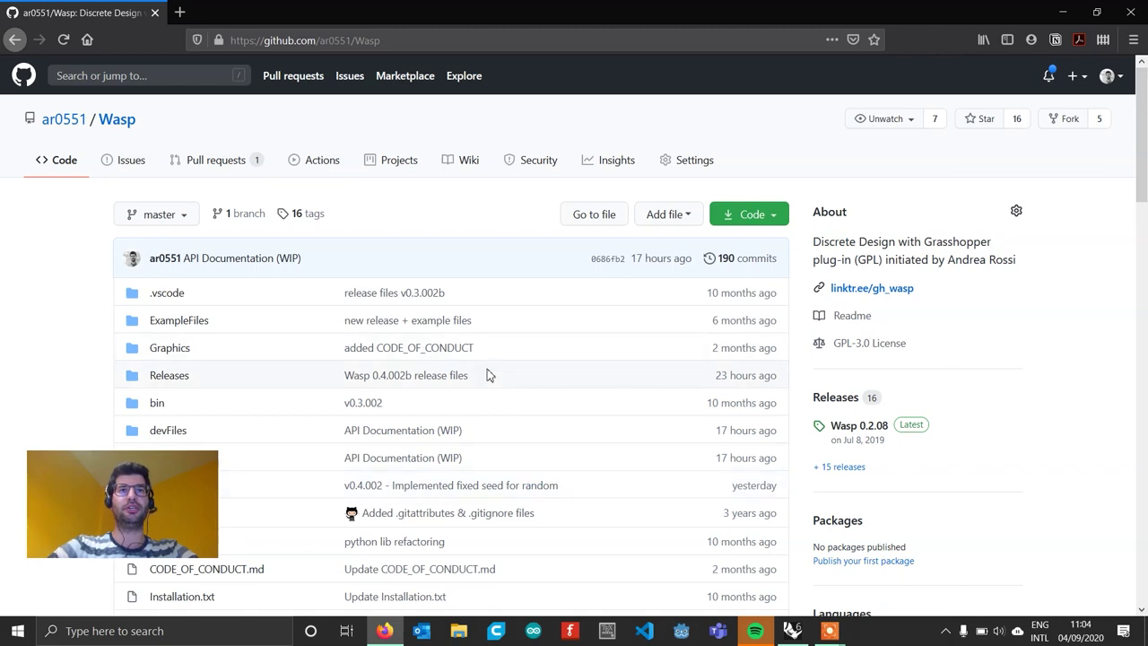
scroll(484, 372, down, 2)
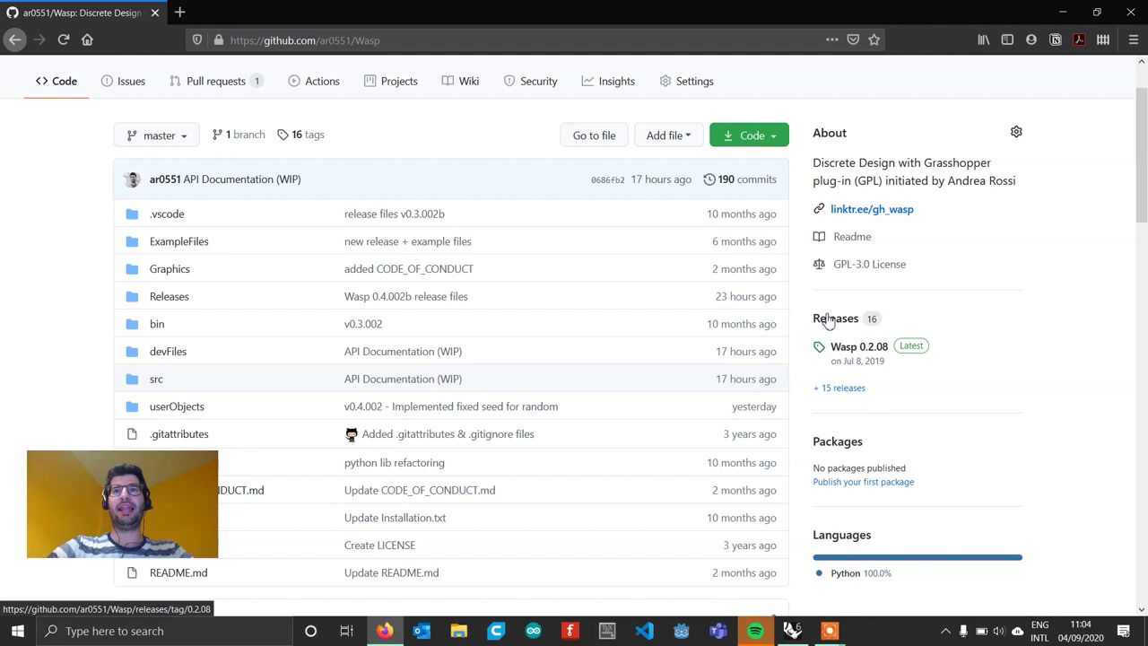
click(842, 388)
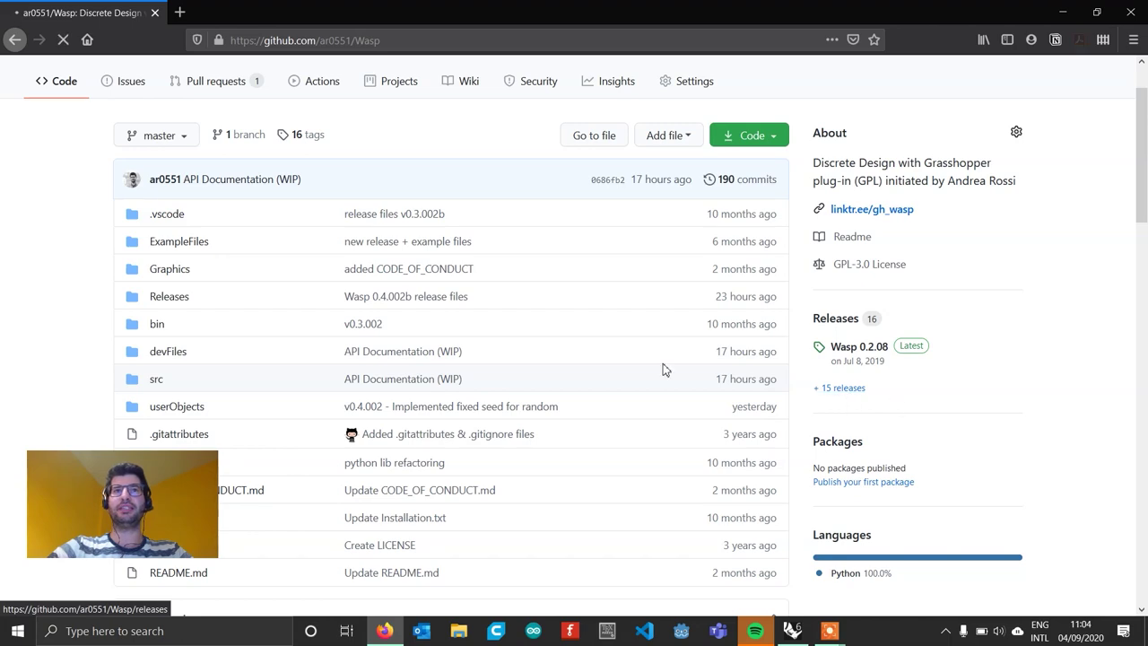
Look through the Wasp release notes, from 0.4.002b back to the 0.2 versions
scroll(590, 343, down, 3)
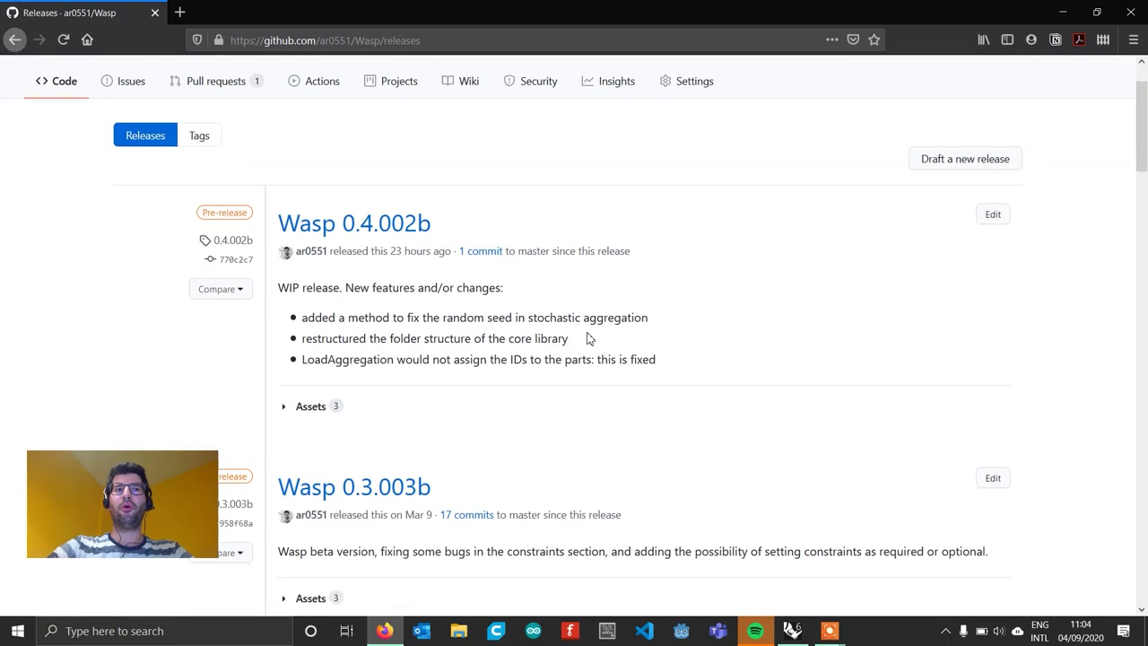
scroll(590, 337, down, 10)
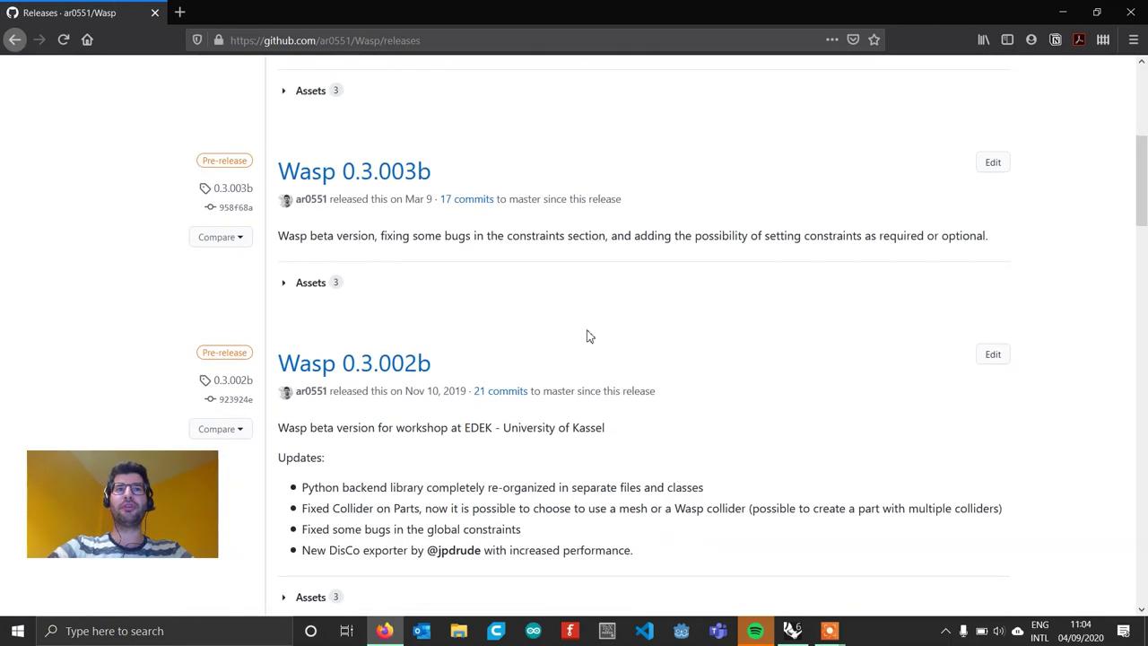
scroll(590, 337, down, 5)
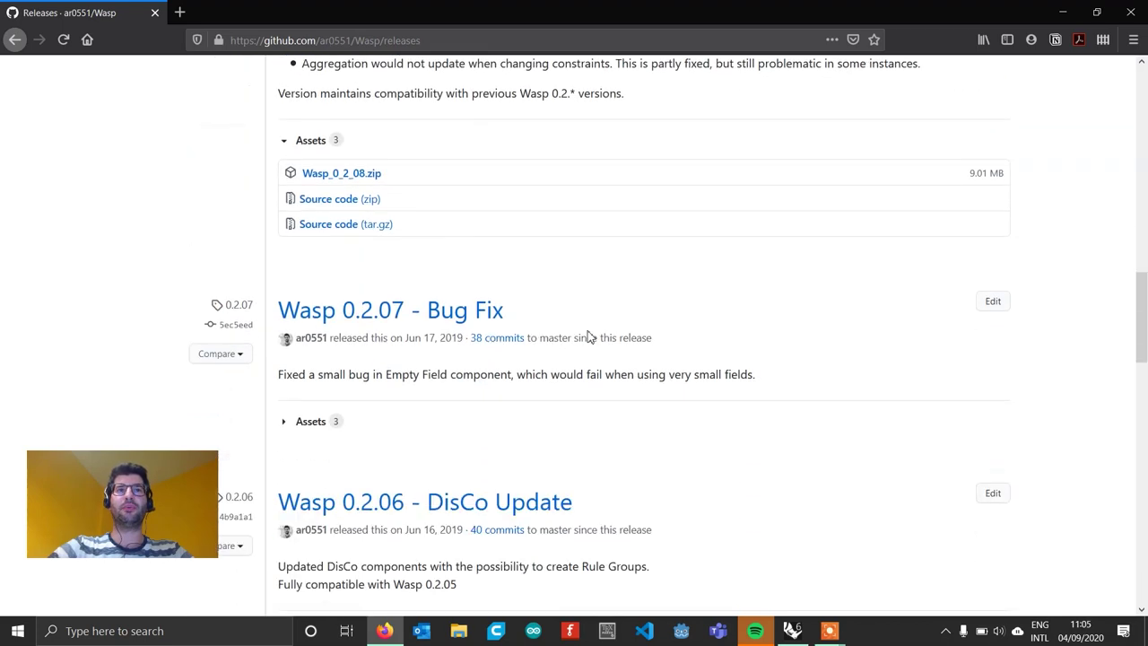
scroll(589, 332, down, 1)
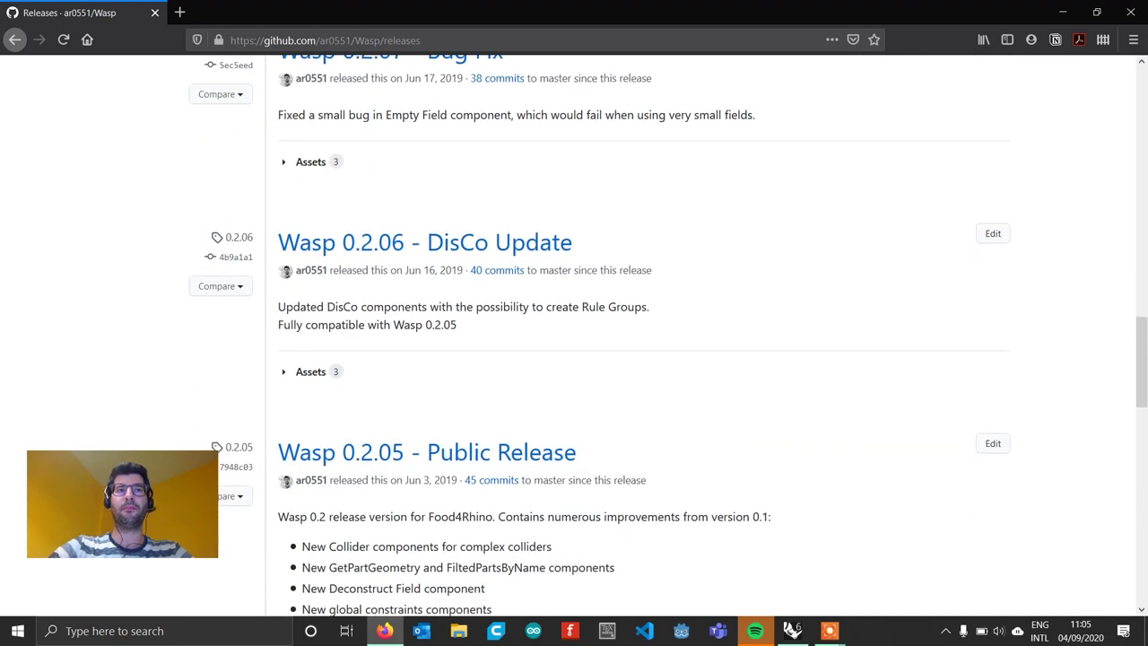
scroll(589, 336, up, 8)
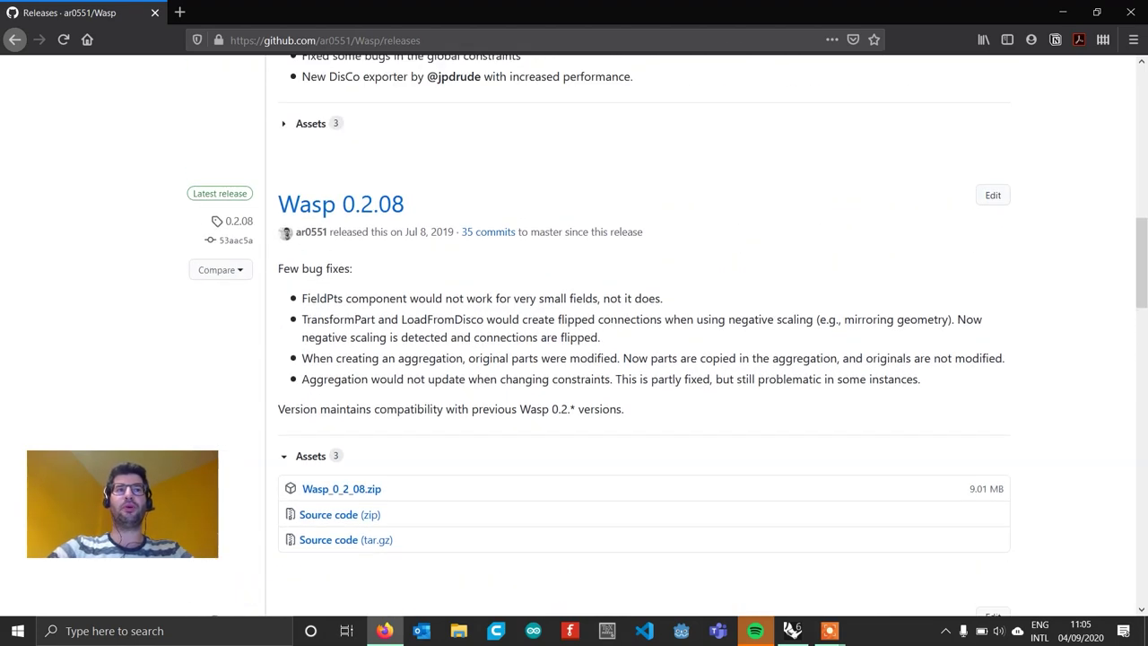
scroll(621, 321, up, 1)
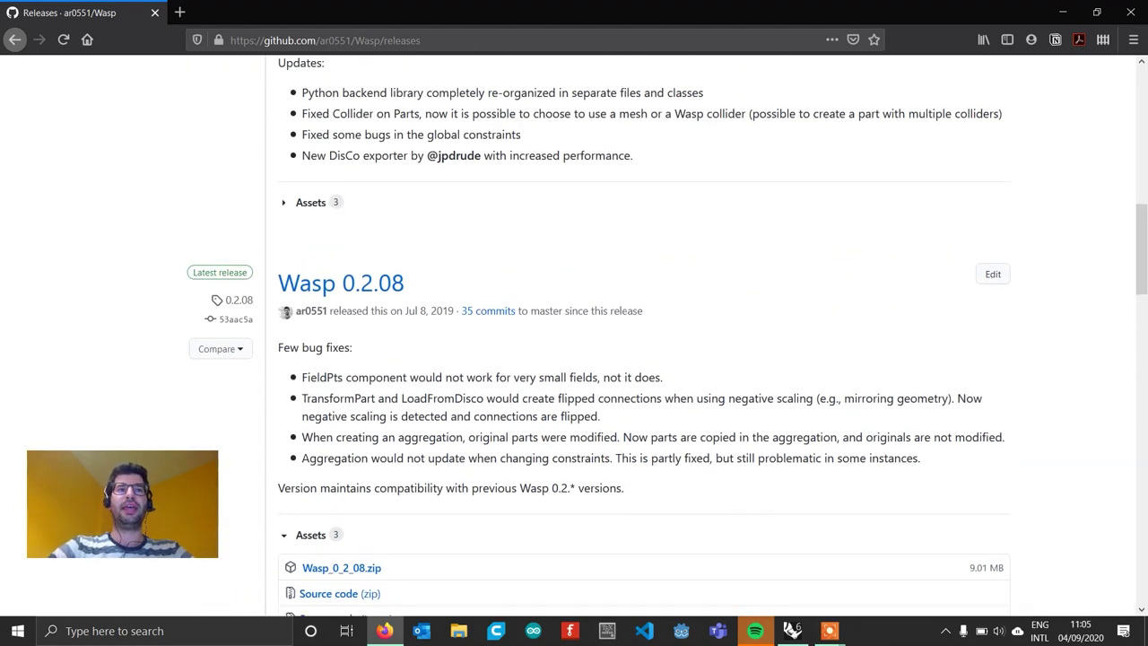
scroll(603, 305, up, 2)
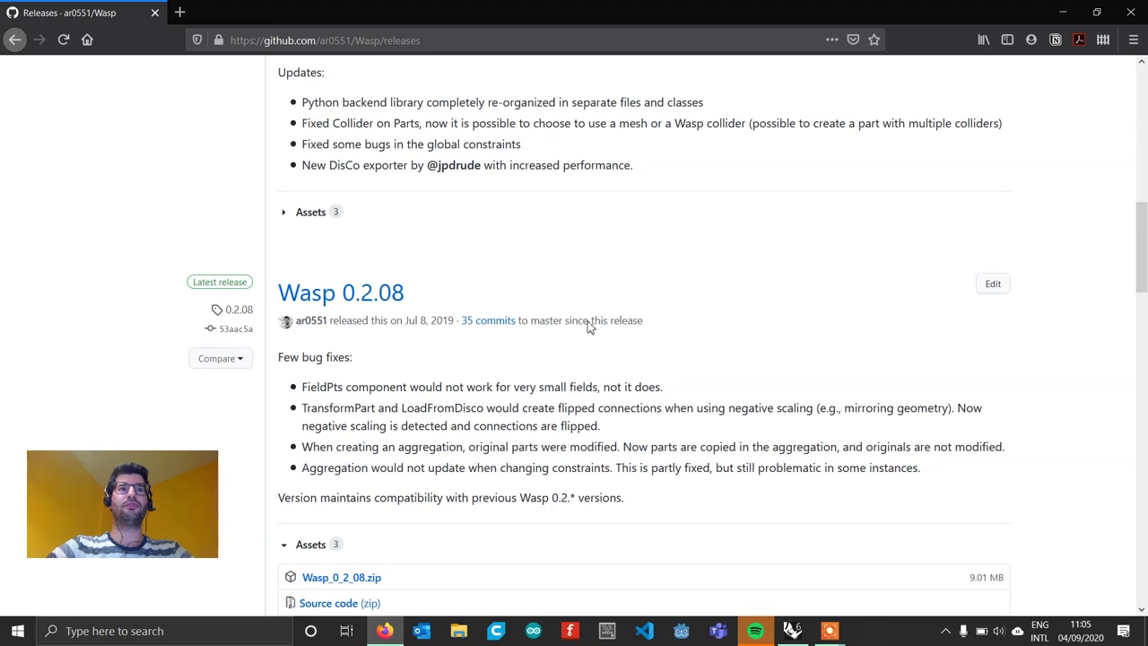
scroll(607, 298, up, 1)
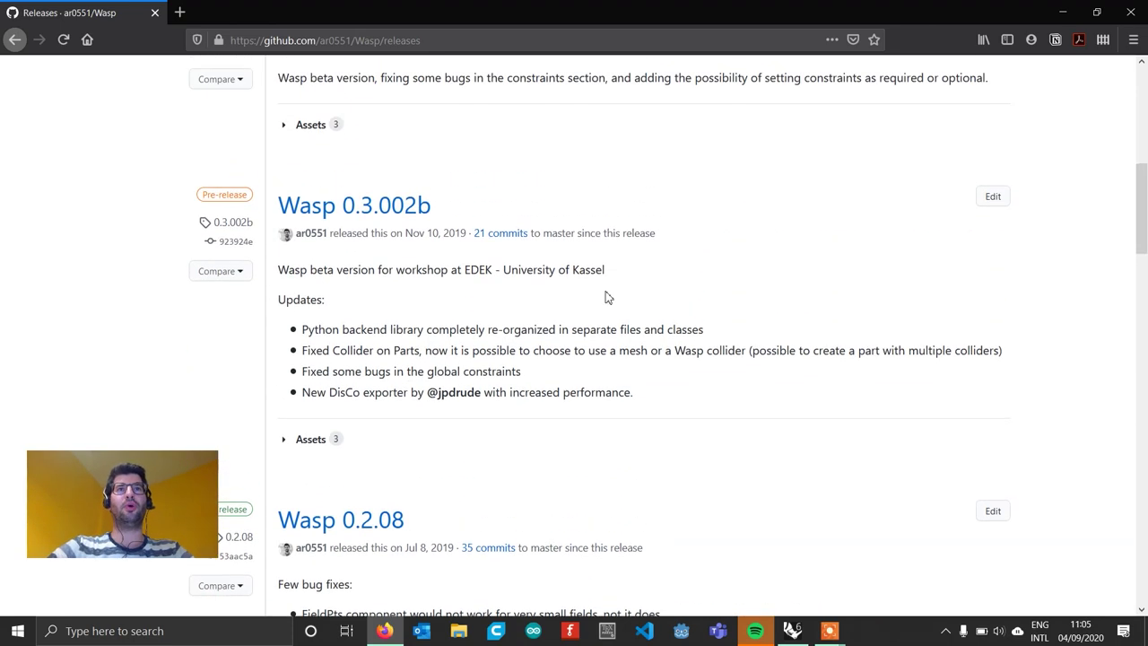
scroll(606, 294, up, 3)
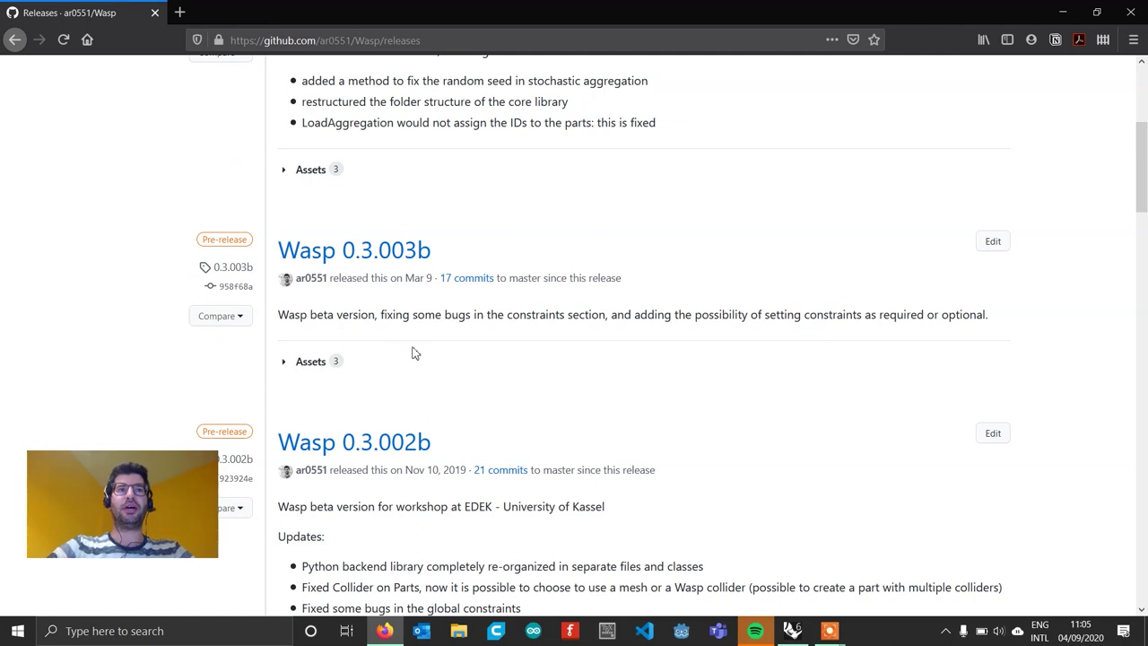
scroll(414, 353, up, 3)
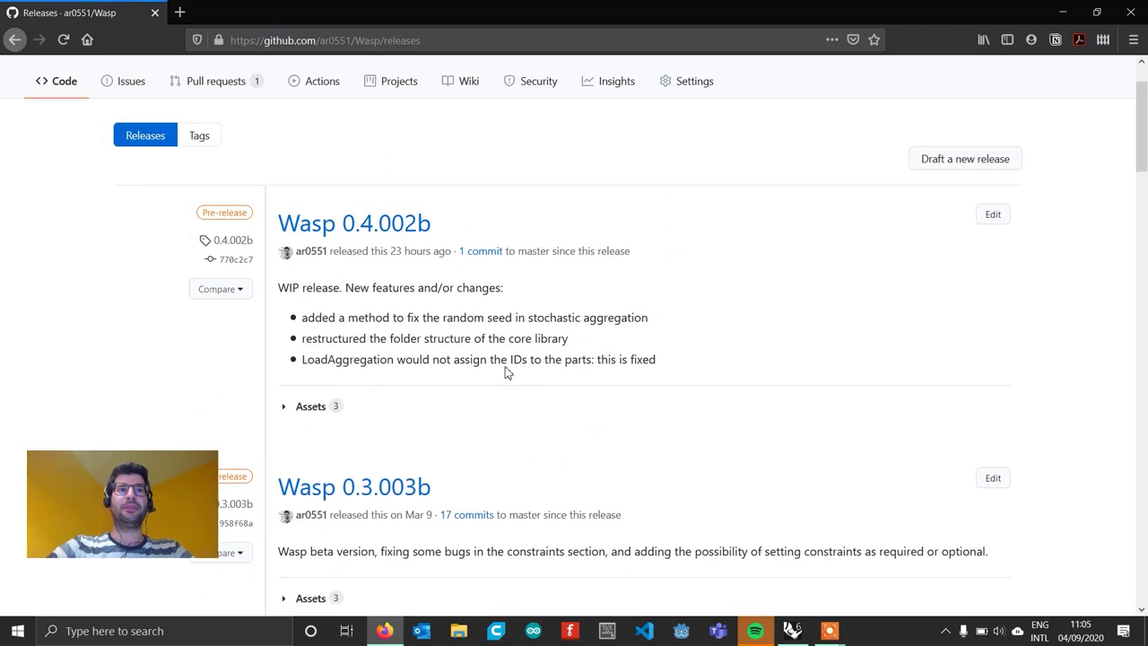
Download Wasp_0_4_002b.zip from the assets of the Wasp 0.4.002b pre-release and save the file
scroll(506, 371, down, 1)
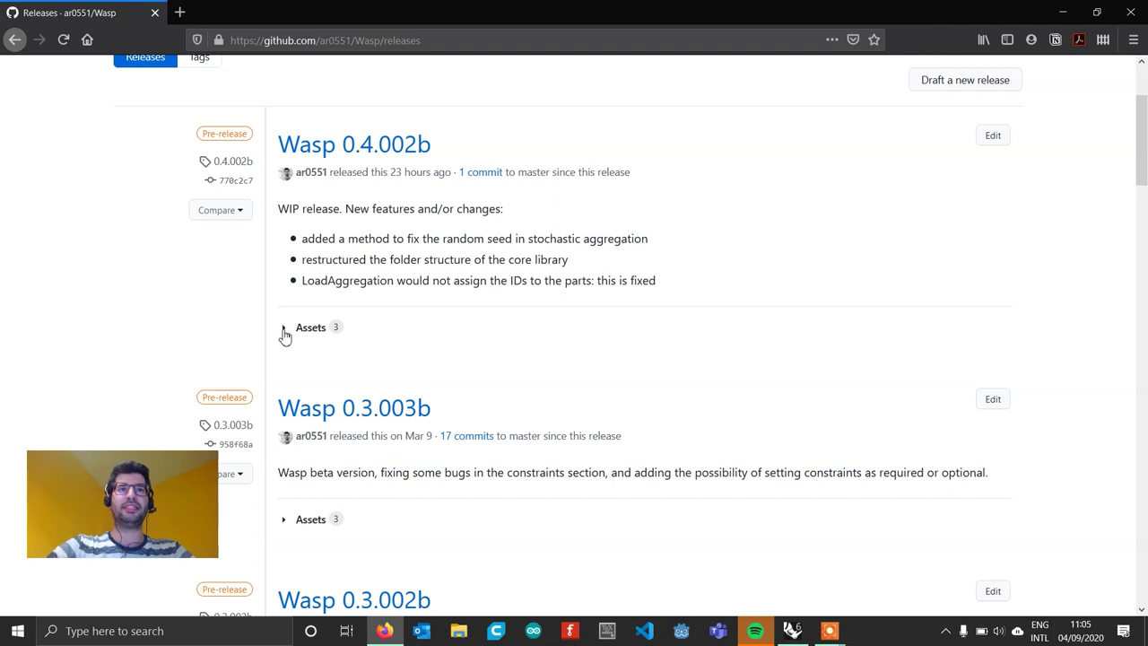
click(285, 331)
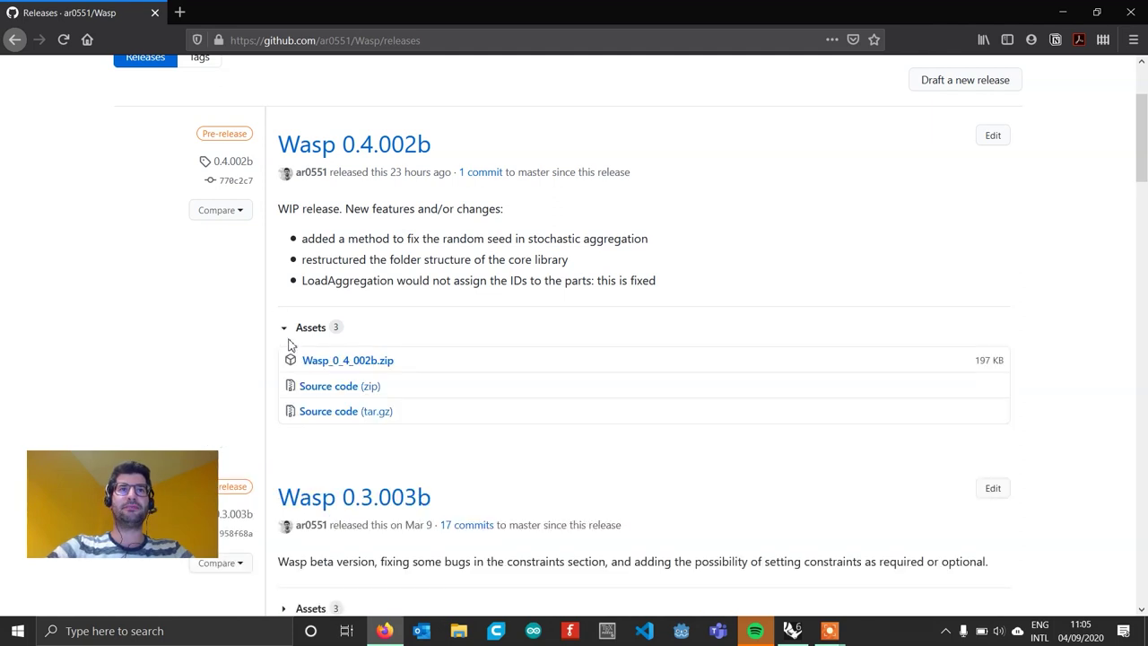
click(368, 362)
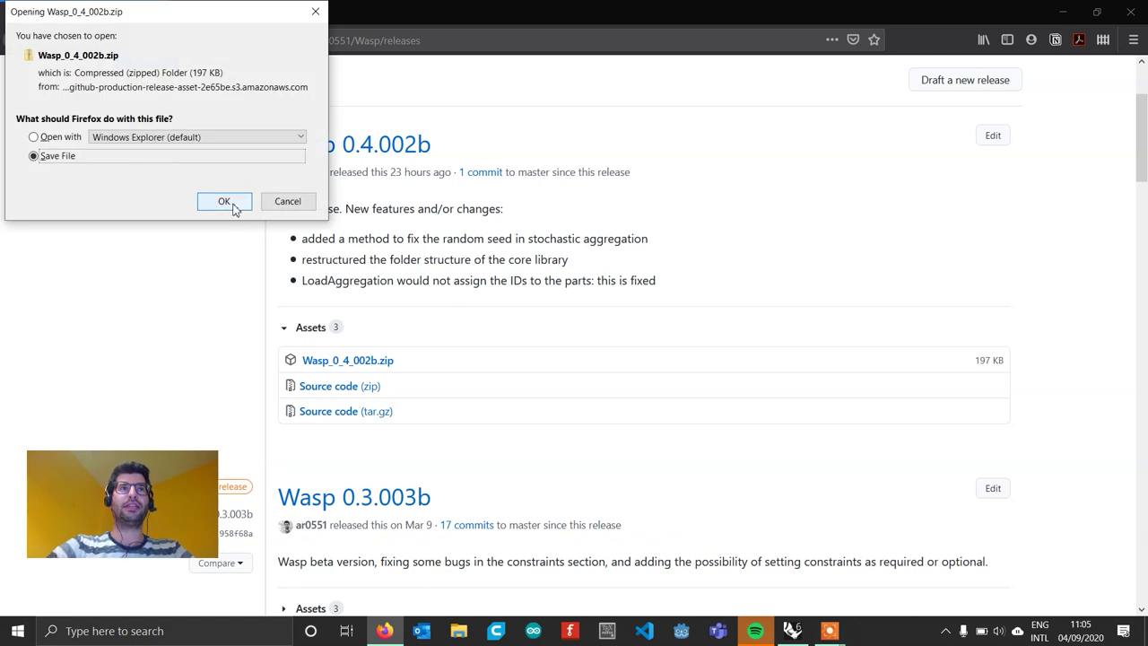
click(224, 201)
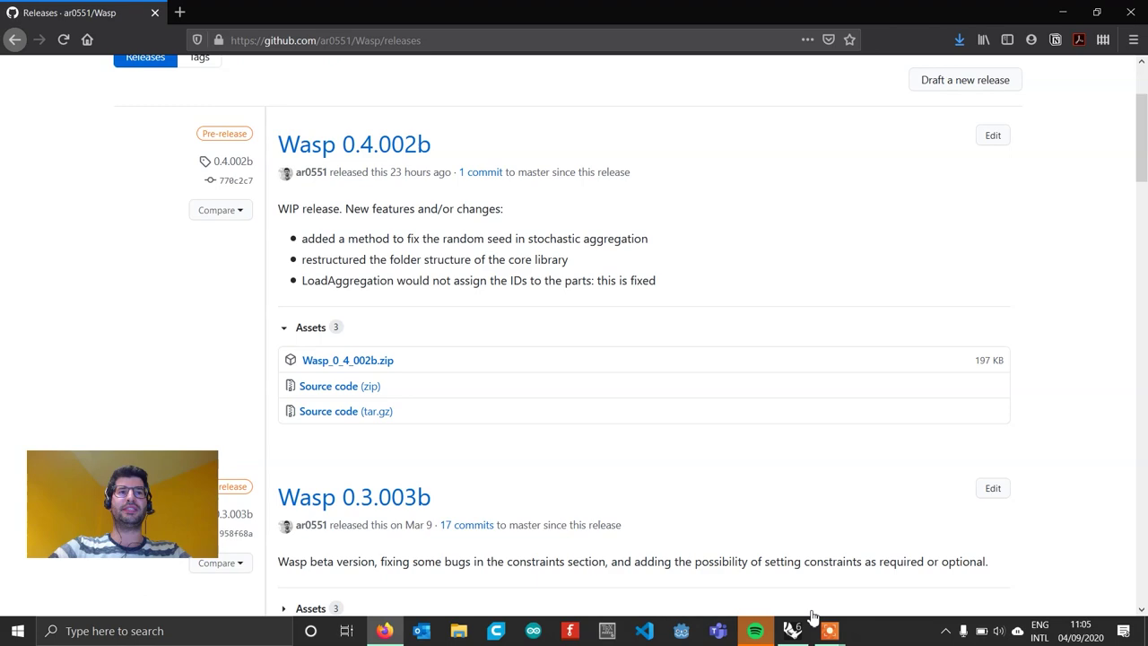
Switch back to Rhino, widen the Grasshopper window and shift the whole part definition toward the canvas's upper-left corner
mouse_move(795, 632)
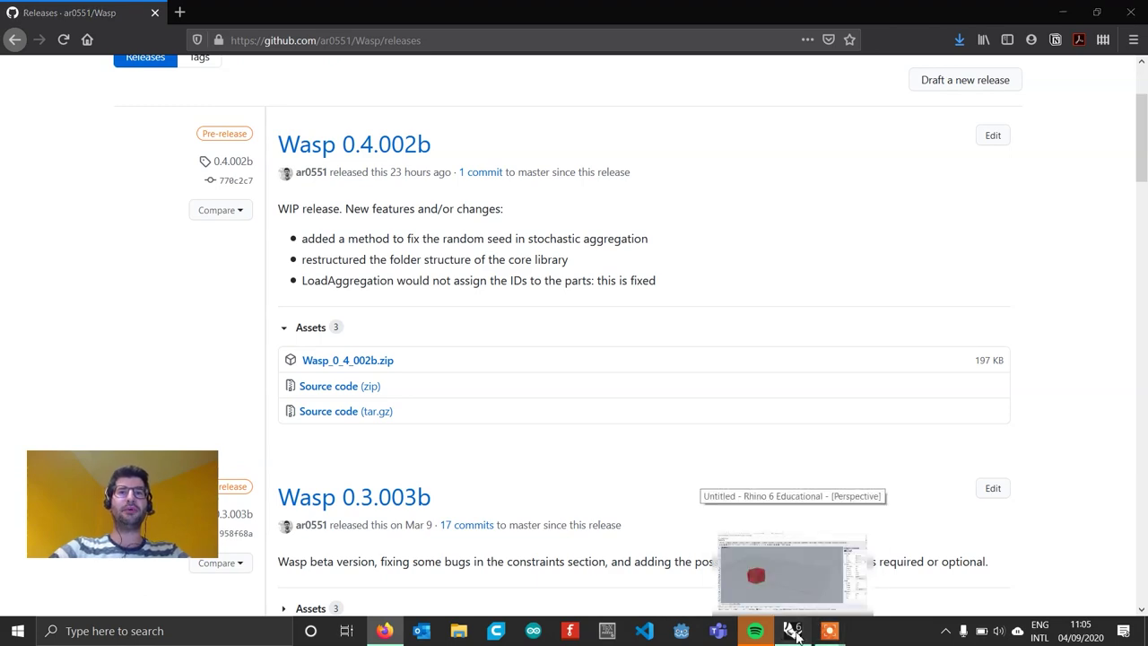
click(772, 518)
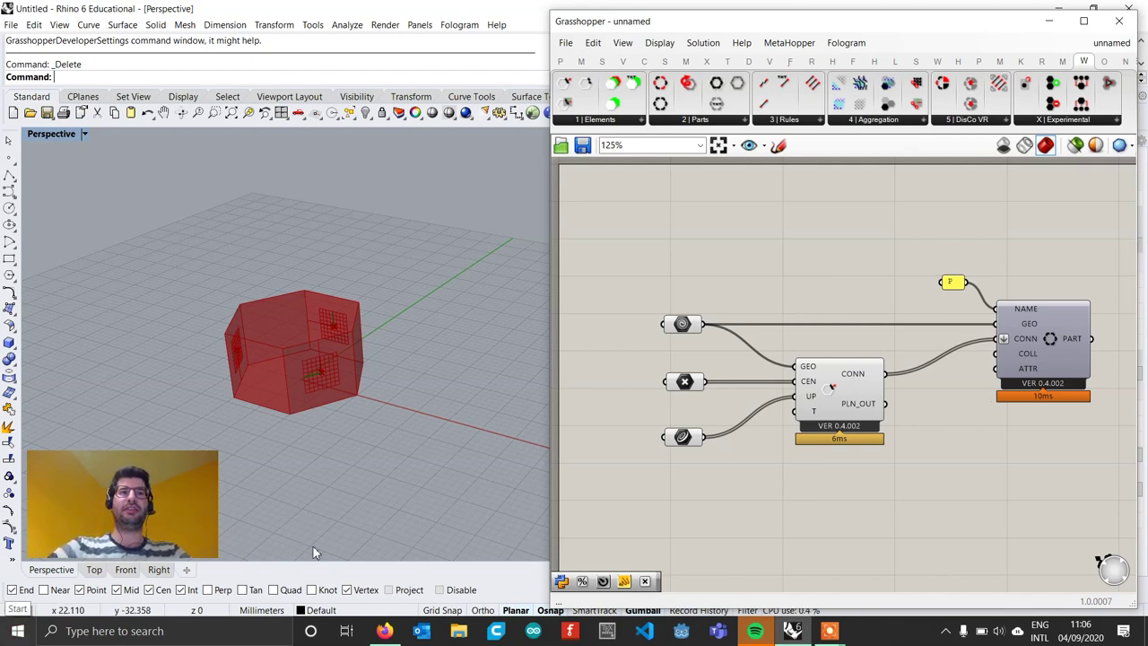
scroll(920, 326, down, 1)
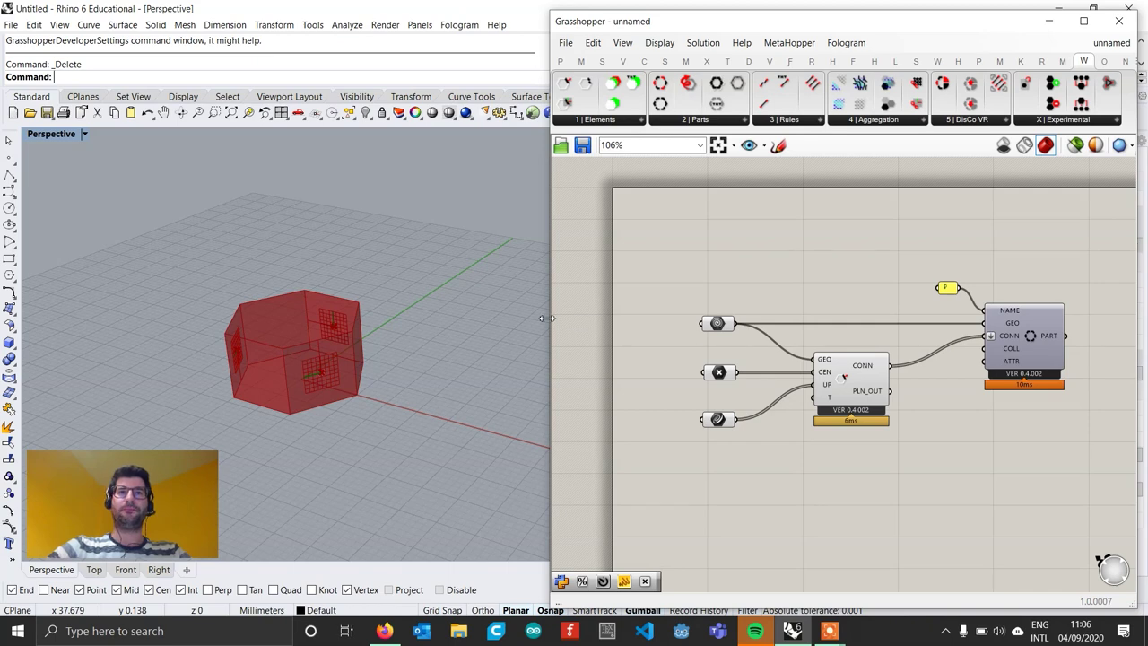
right_drag(818, 372, 724, 309)
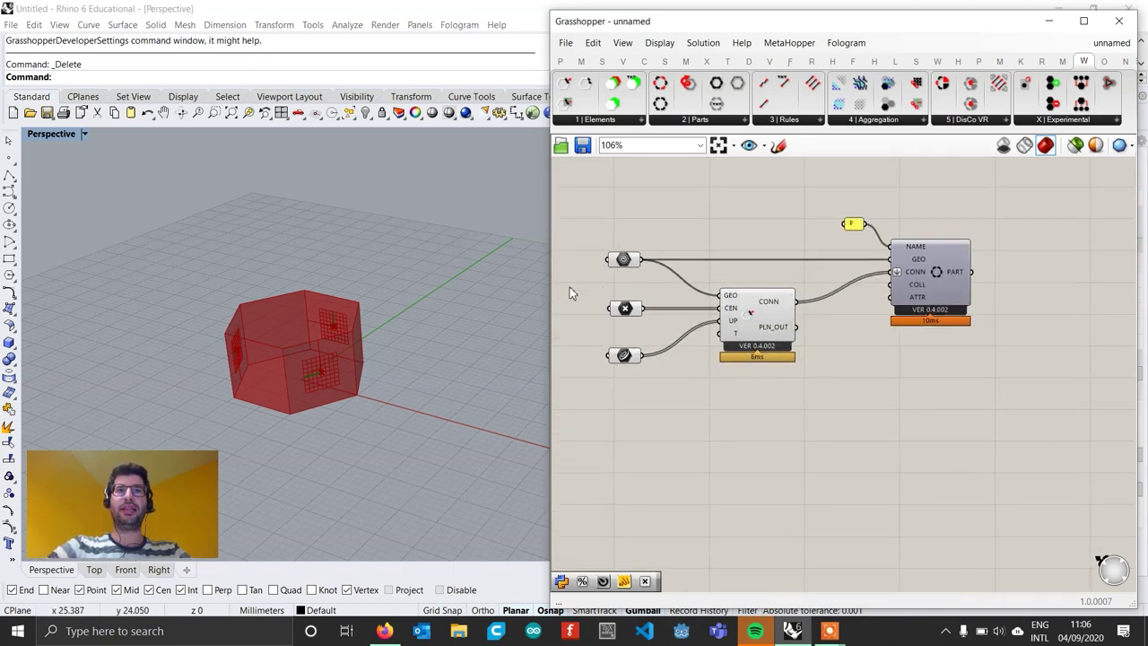
drag(550, 299, 468, 301)
right_drag(763, 312, 784, 357)
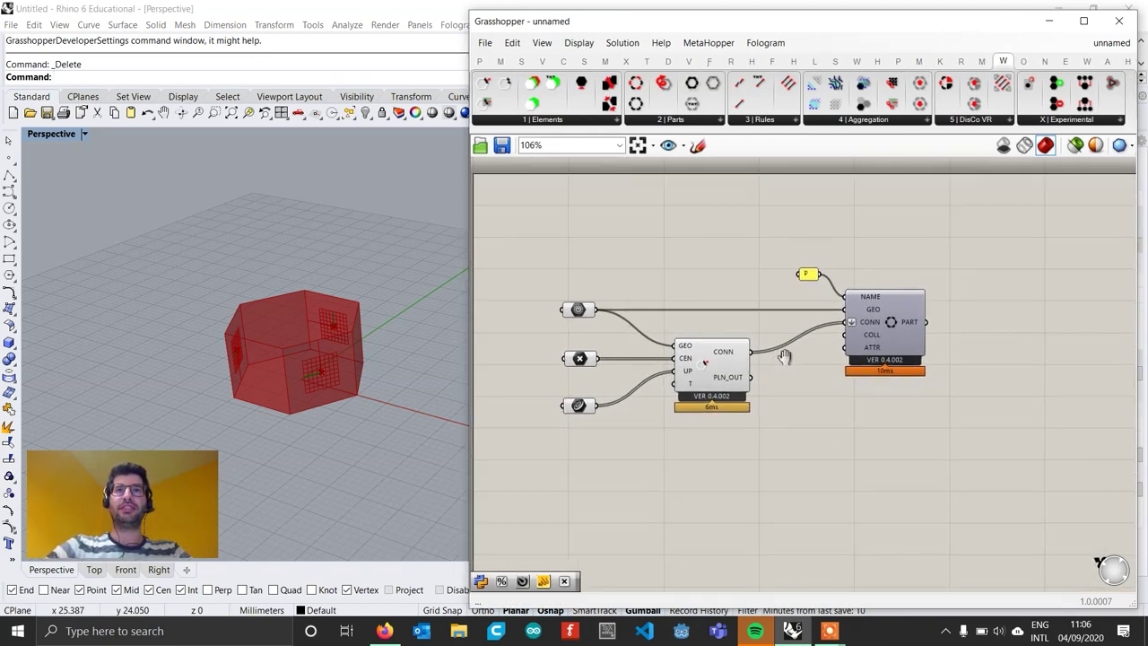
drag(935, 431, 538, 238)
drag(705, 371, 661, 338)
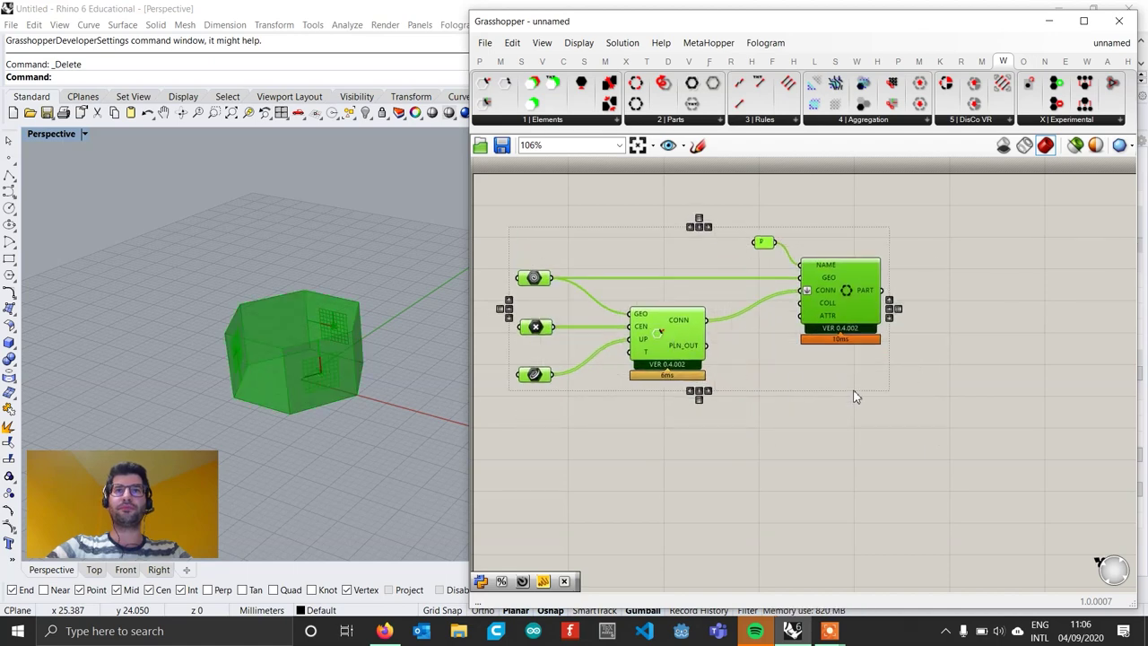
click(855, 397)
Add a Wasp_Stochastic Aggregation component beyond the part component, with the Grasshopper window widened further to give it room
scroll(334, 365, up, 3)
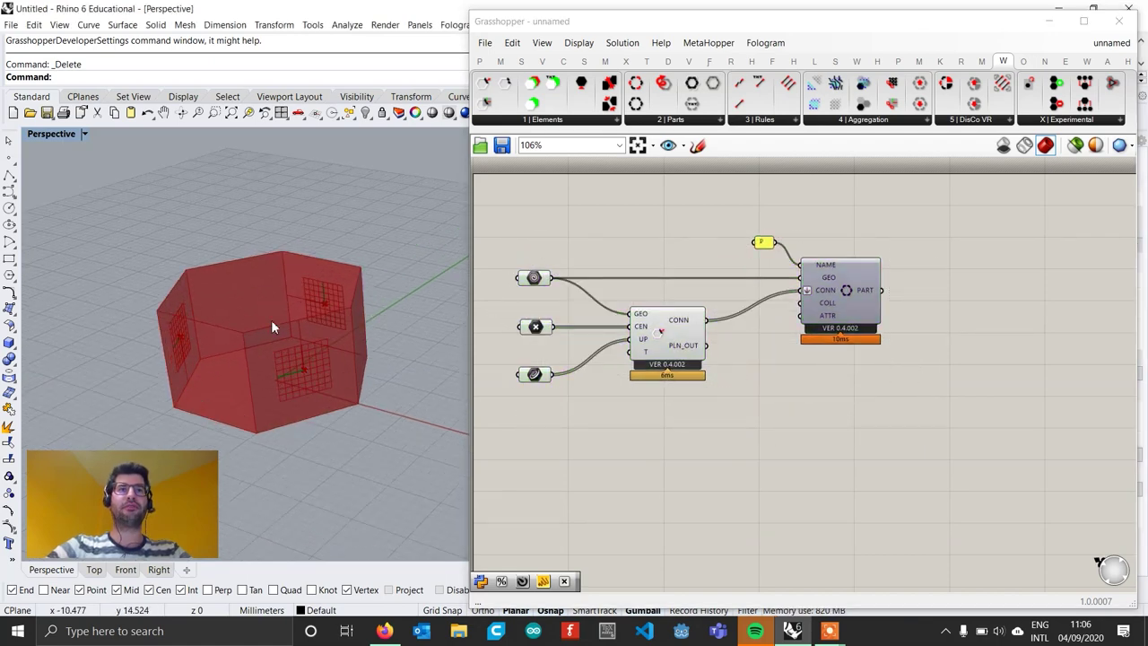
right_drag(271, 321, 298, 297)
scroll(373, 374, down, 2)
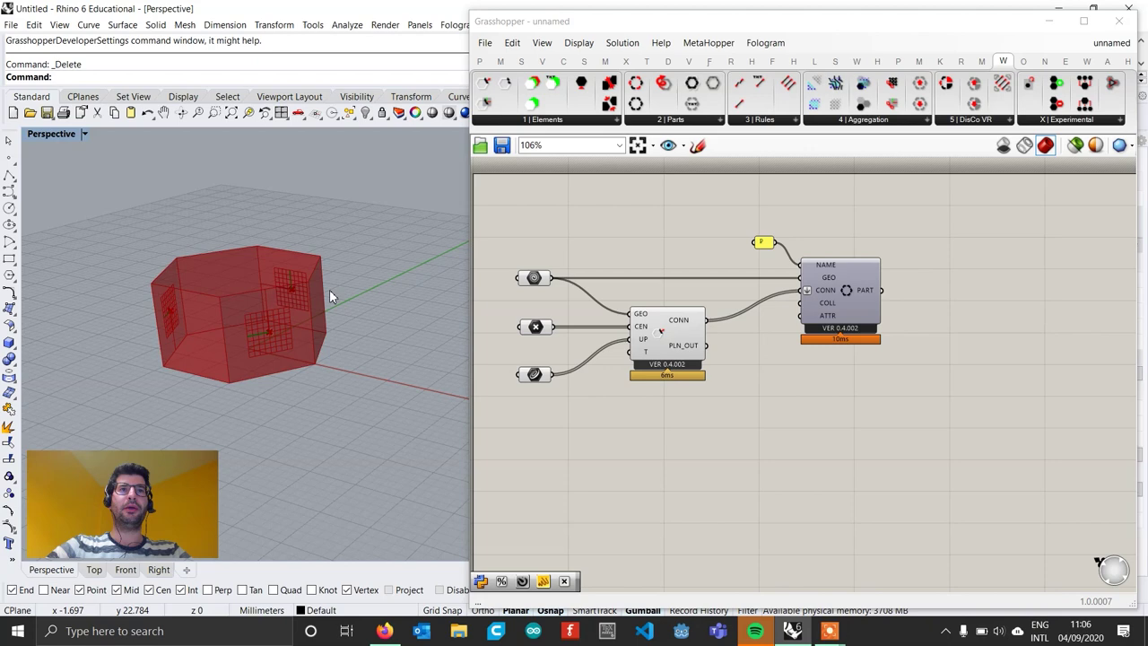
right_drag(913, 333, 878, 326)
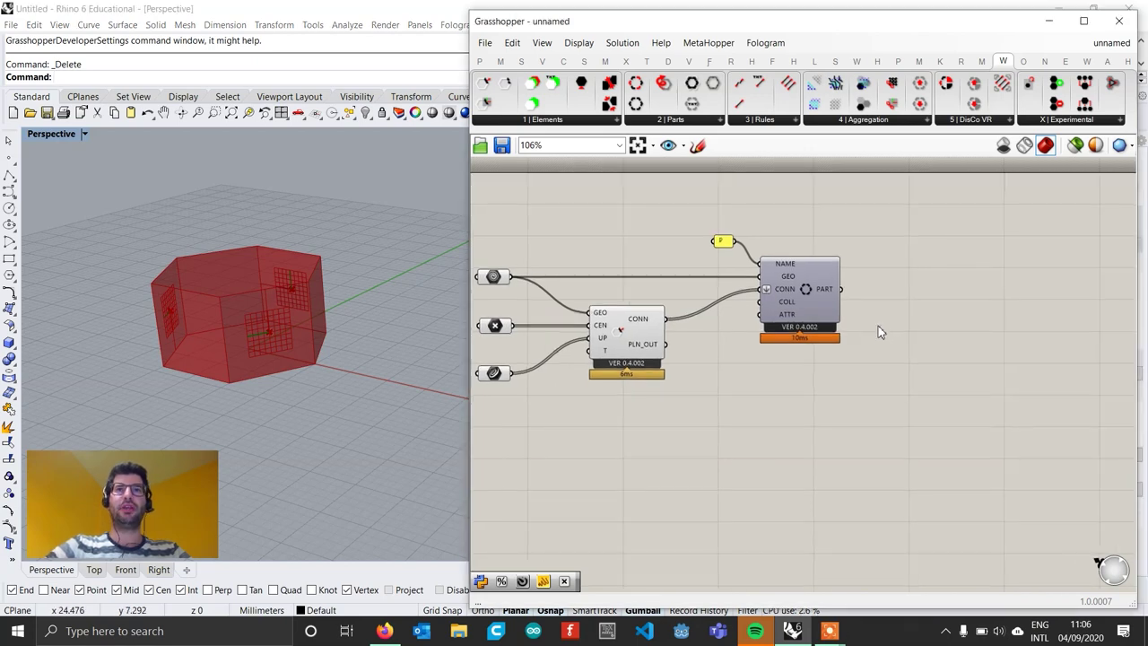
right_drag(531, 262, 551, 261)
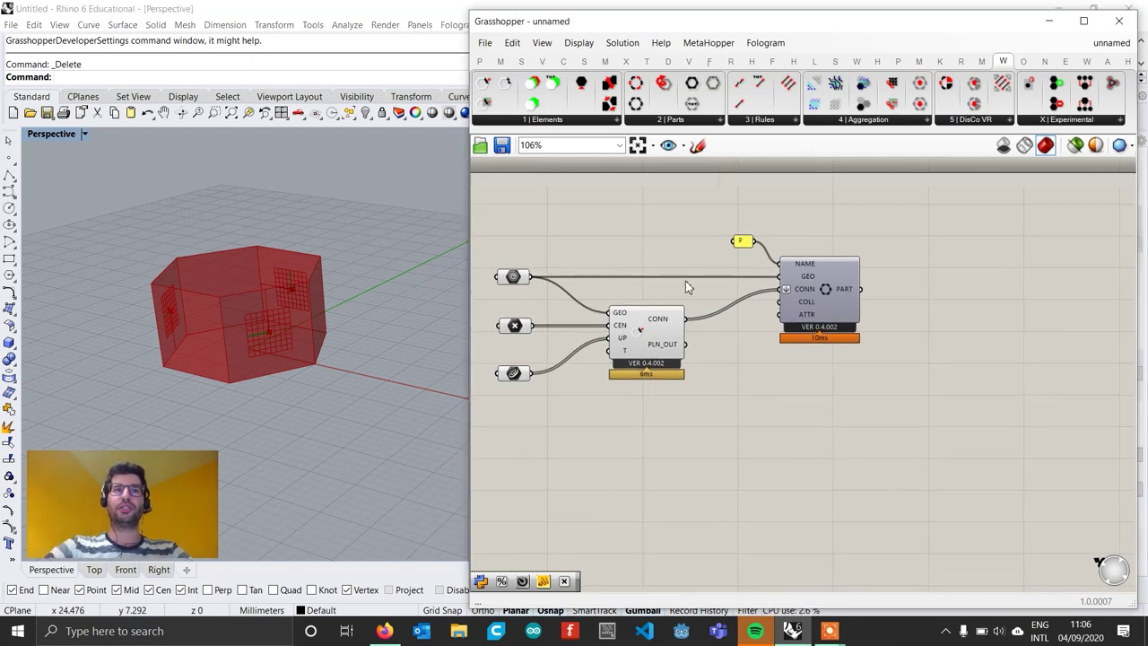
click(868, 124)
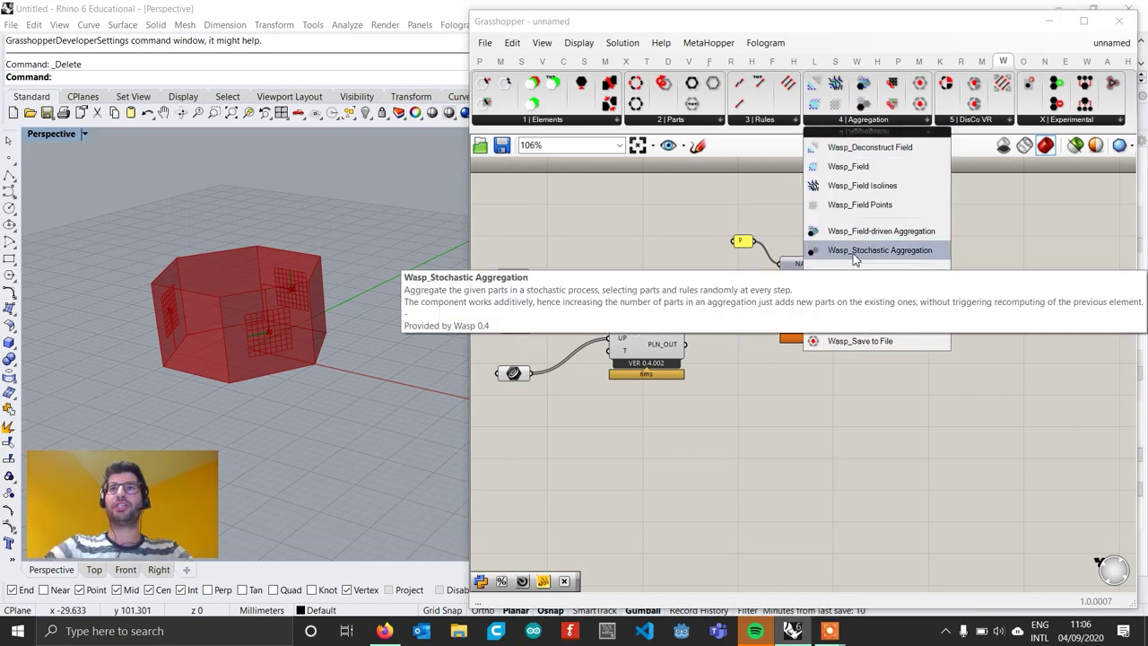
drag(861, 259, 1057, 391)
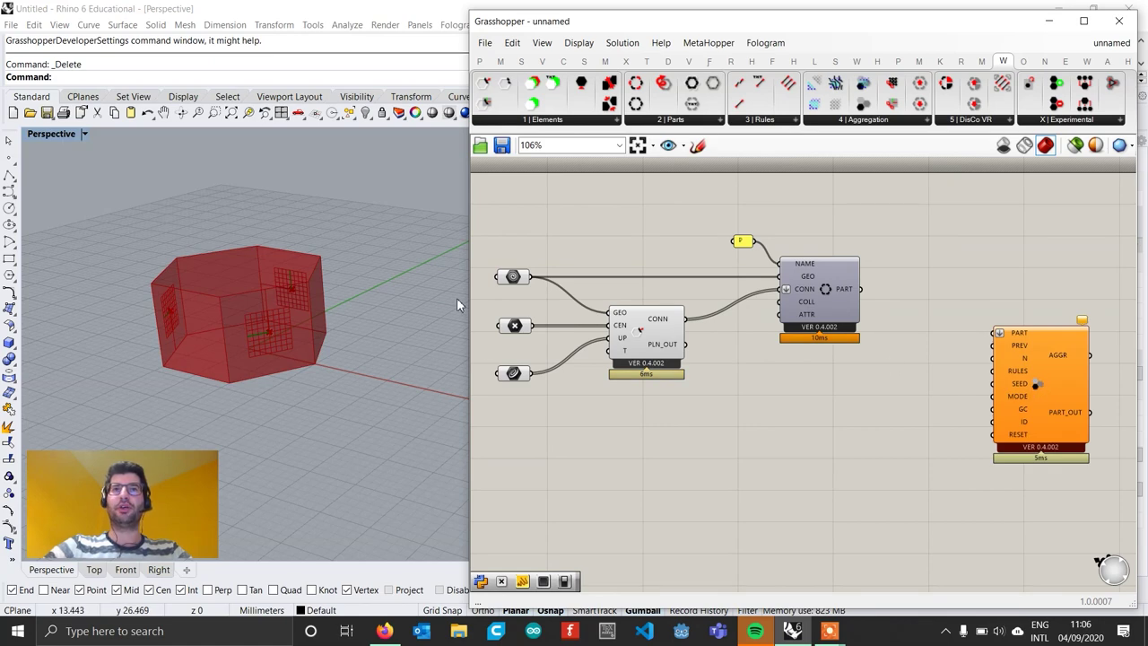
drag(468, 298, 355, 298)
drag(926, 386, 1015, 342)
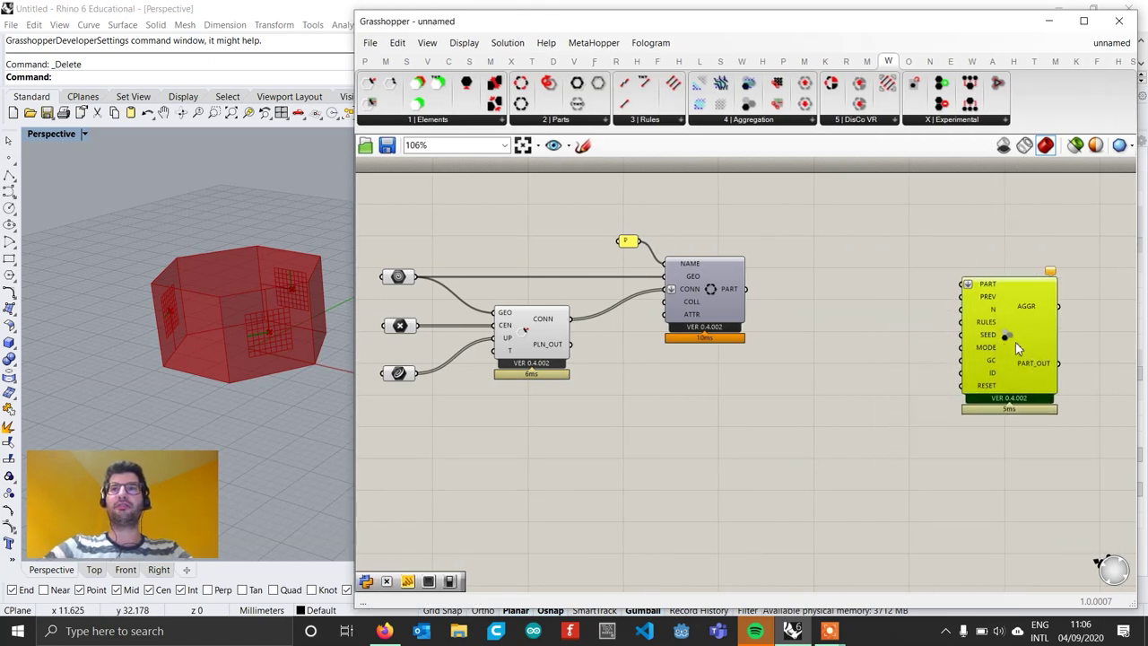
Move the Stochastic Aggregation component farther from the part component and connect the PART output to its PART input
scroll(1015, 342, up, 3)
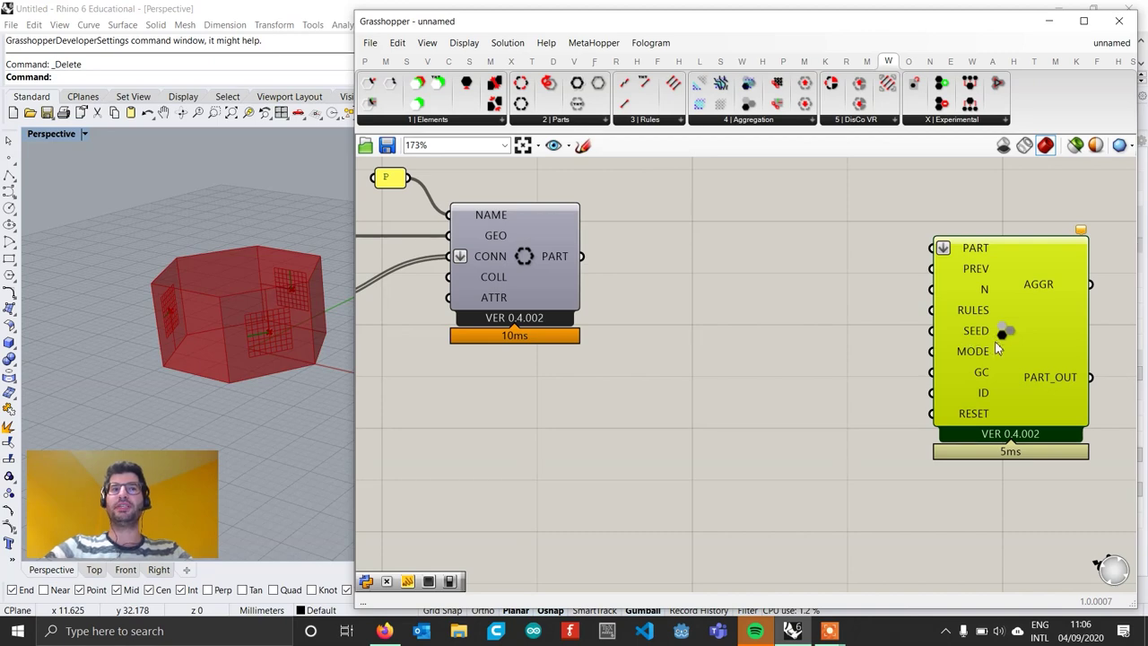
scroll(890, 334, down, 2)
mouse_move(890, 334)
right_down()
mouse_move(802, 341)
mouse_move(908, 332)
right_up()
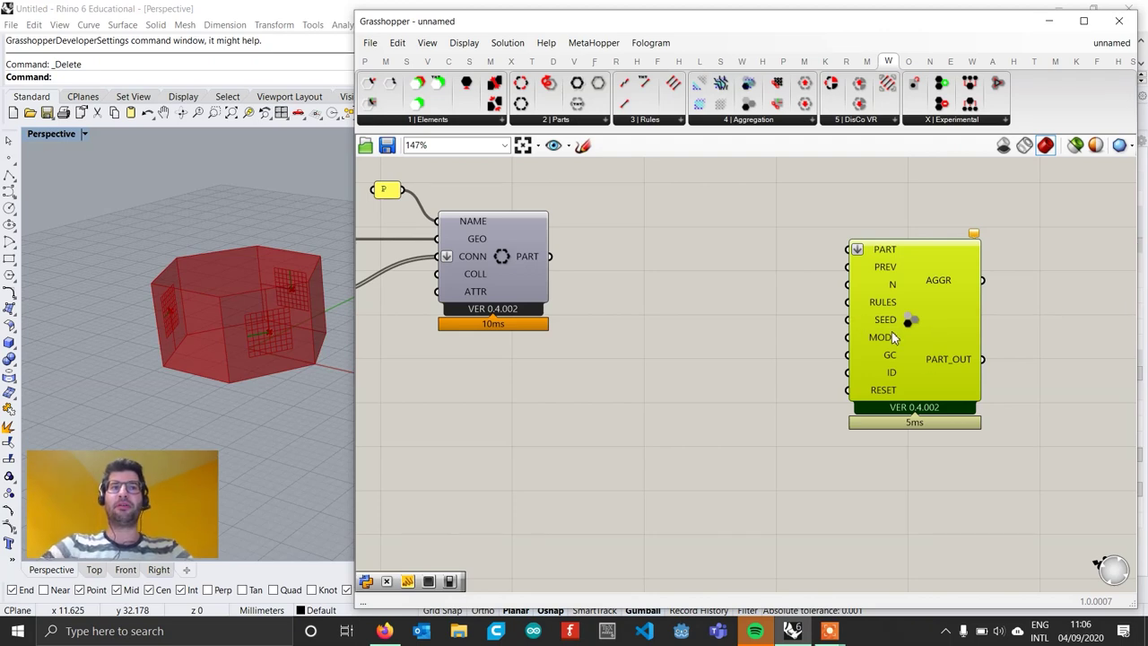
drag(892, 337, 958, 336)
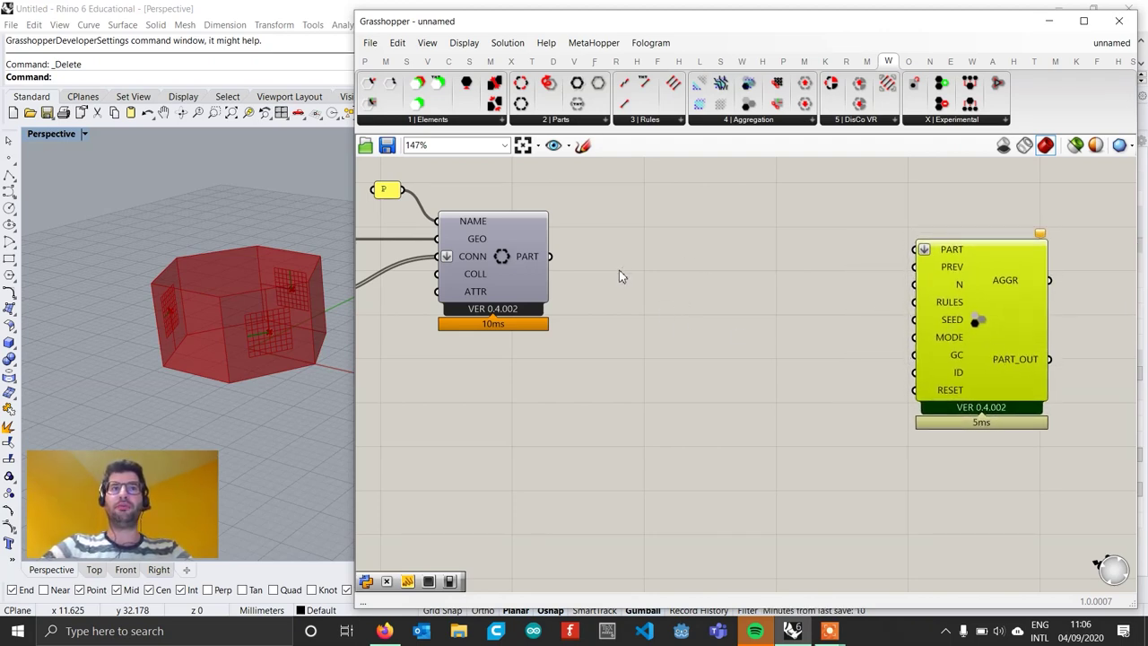
drag(547, 259, 932, 258)
drag(940, 266, 938, 262)
drag(550, 257, 915, 249)
drag(981, 295, 1033, 308)
Add a number slider set to 120, connect it to the Stochastic Aggregation's N input, and line it up with that input
double_click(817, 296)
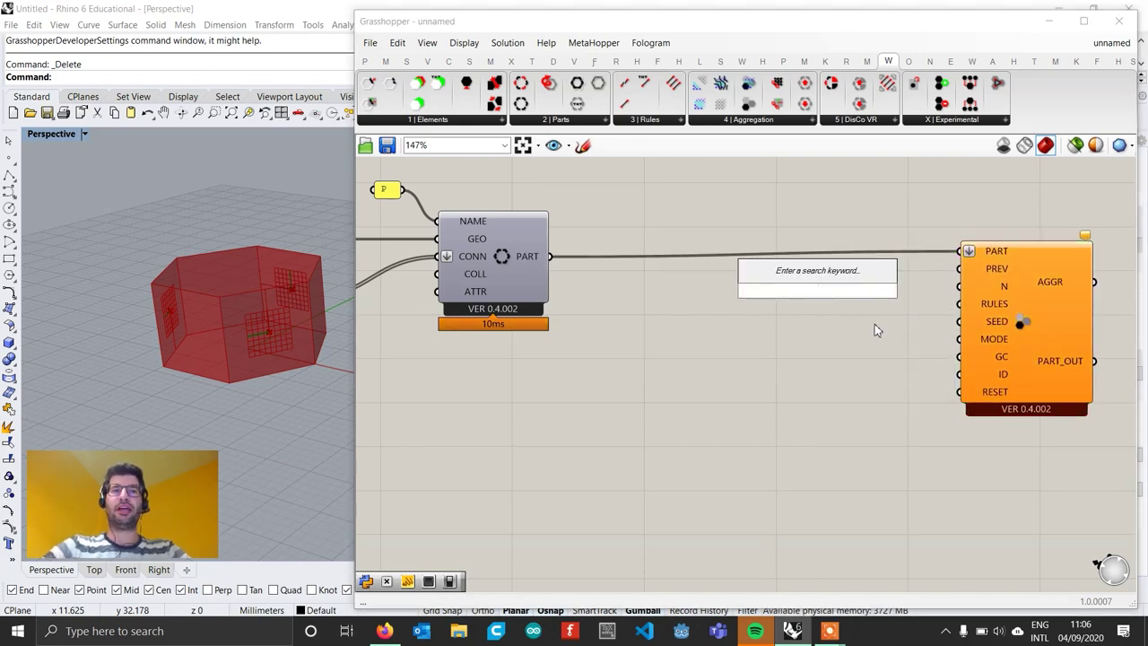
text(120)
key(Return)
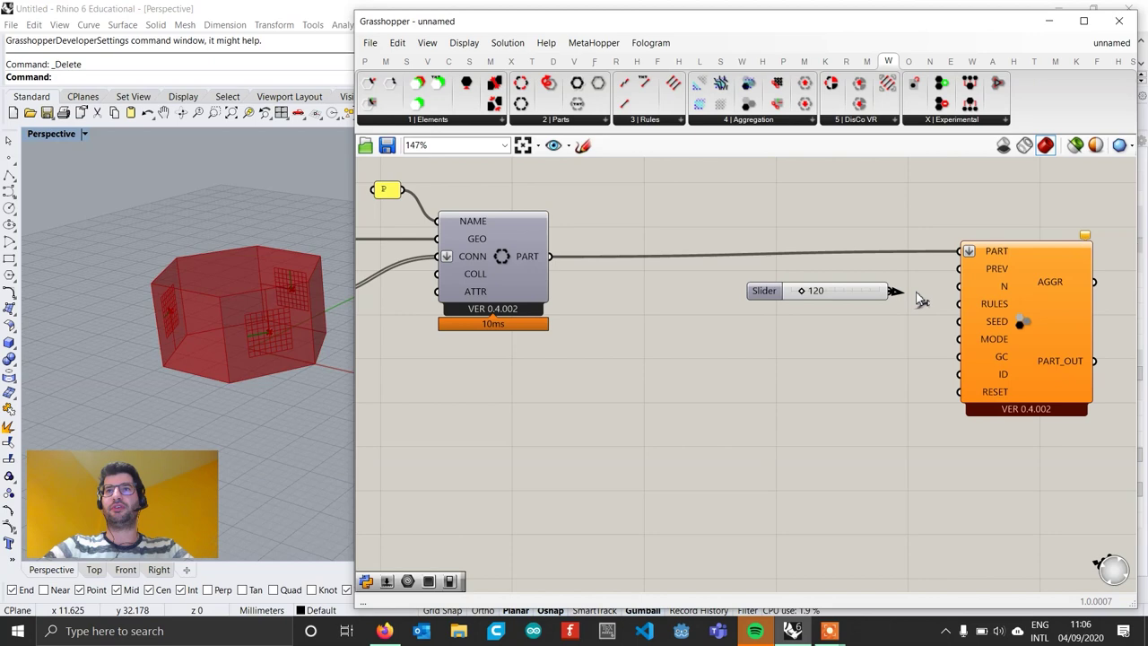
drag(917, 292, 950, 290)
drag(868, 291, 904, 285)
click(1010, 301)
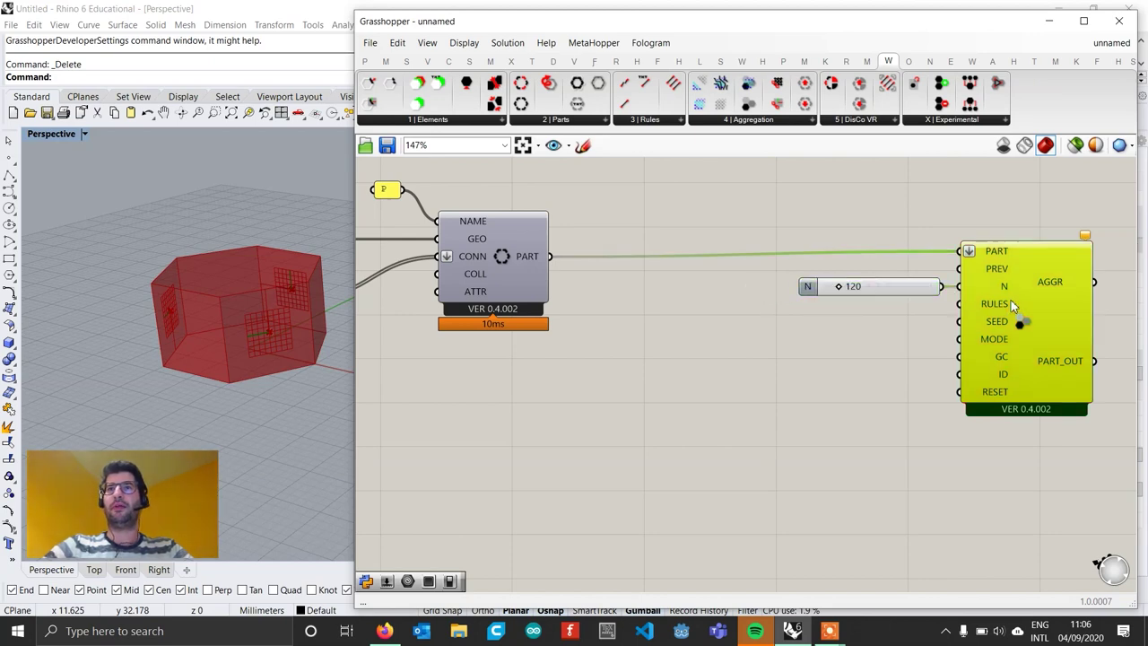
drag(1011, 301, 1007, 306)
drag(914, 286, 914, 291)
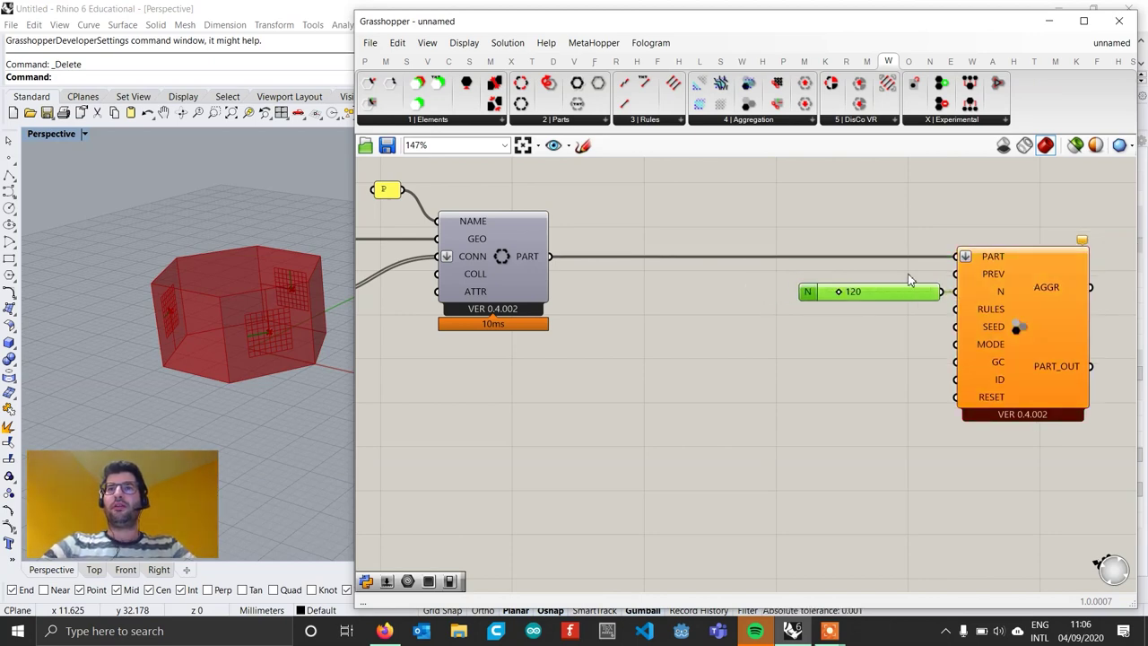
Add the Wasp rules generator component, feed it the part, and connect its R output to the aggregation's RULES input
click(645, 119)
drag(639, 212, 731, 374)
drag(732, 373, 727, 378)
drag(556, 264, 603, 292)
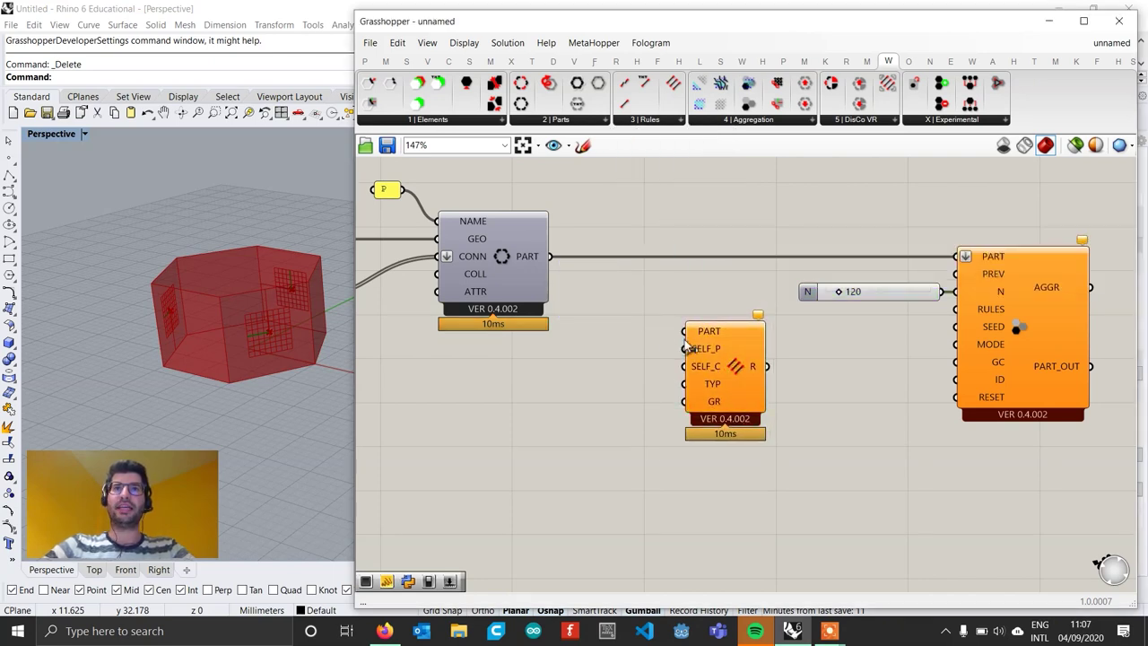
drag(685, 332, 549, 256)
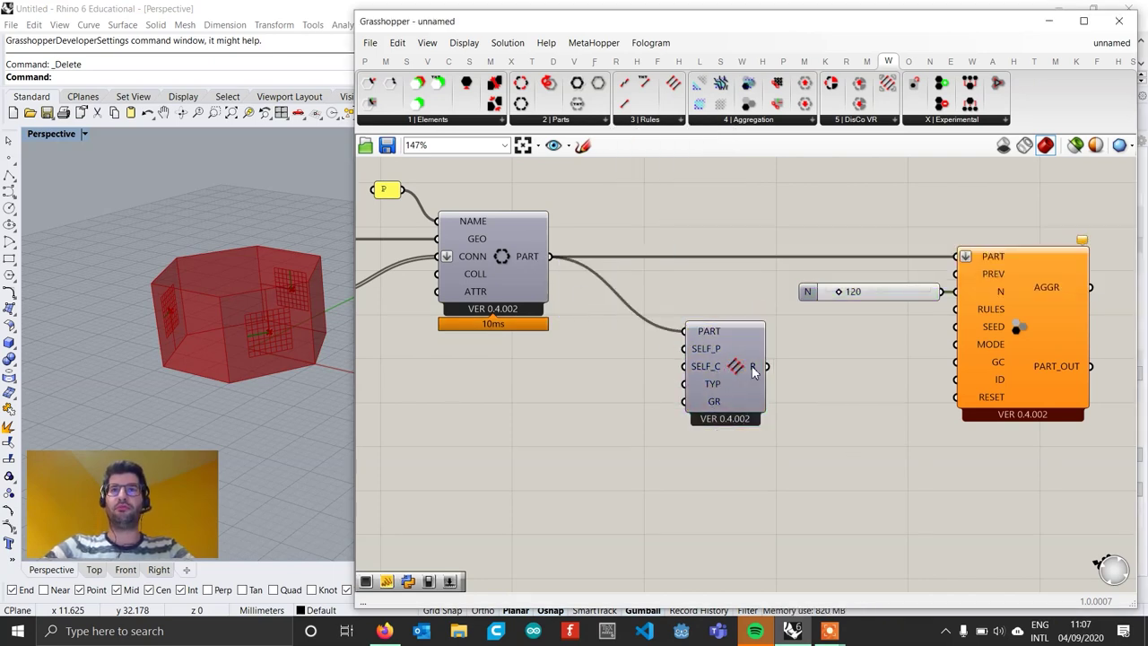
drag(753, 368, 731, 356)
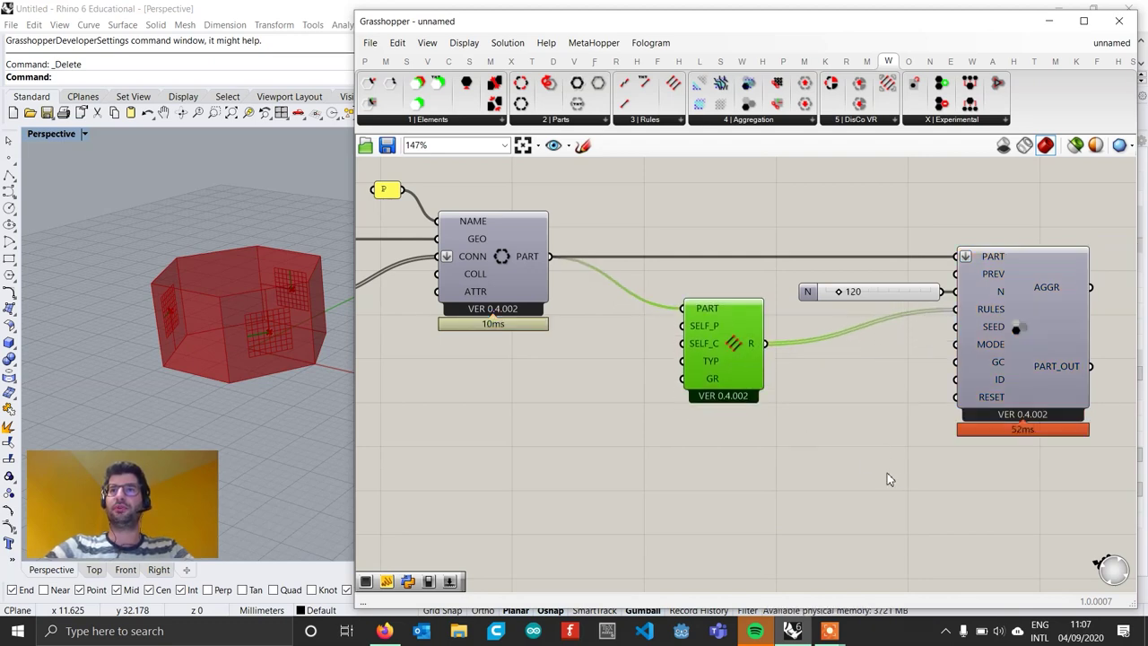
Add a Button component, connect it to the aggregation's RESET input, and place it beside that input
double_click(863, 462)
text(butot)
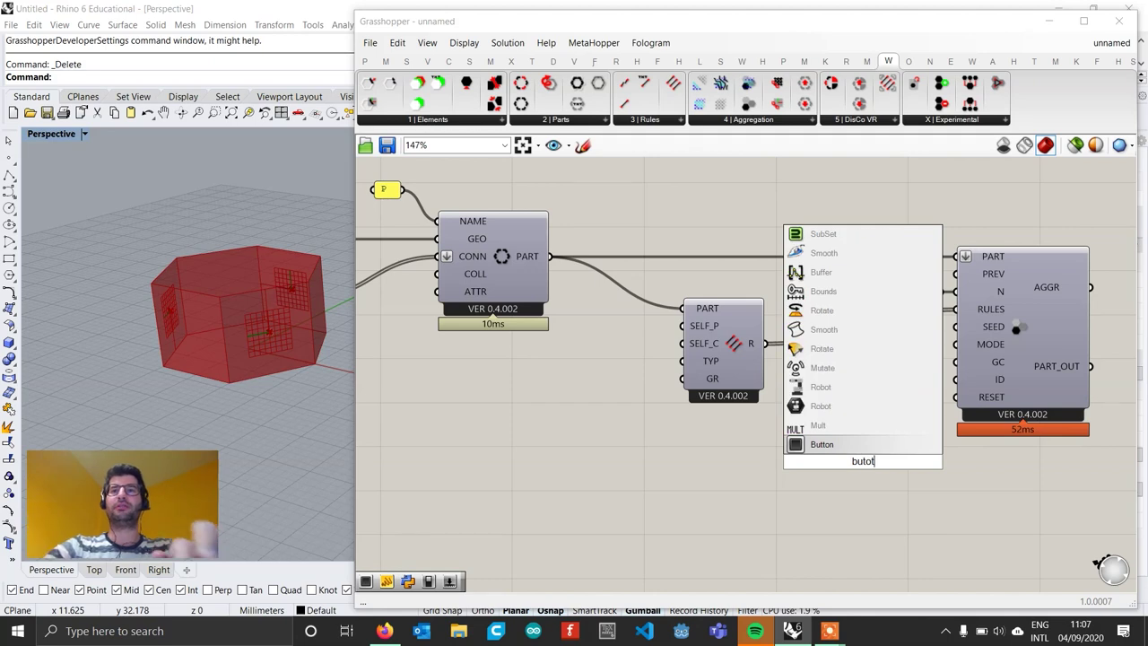
key(Return)
drag(910, 461, 952, 397)
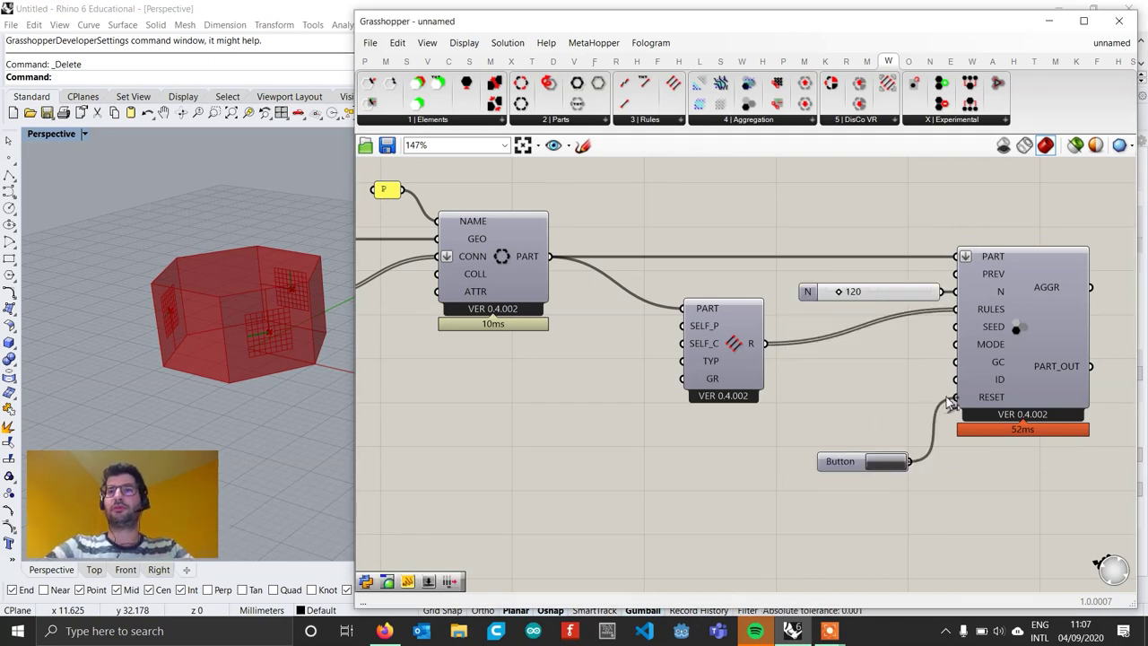
drag(843, 470, 876, 406)
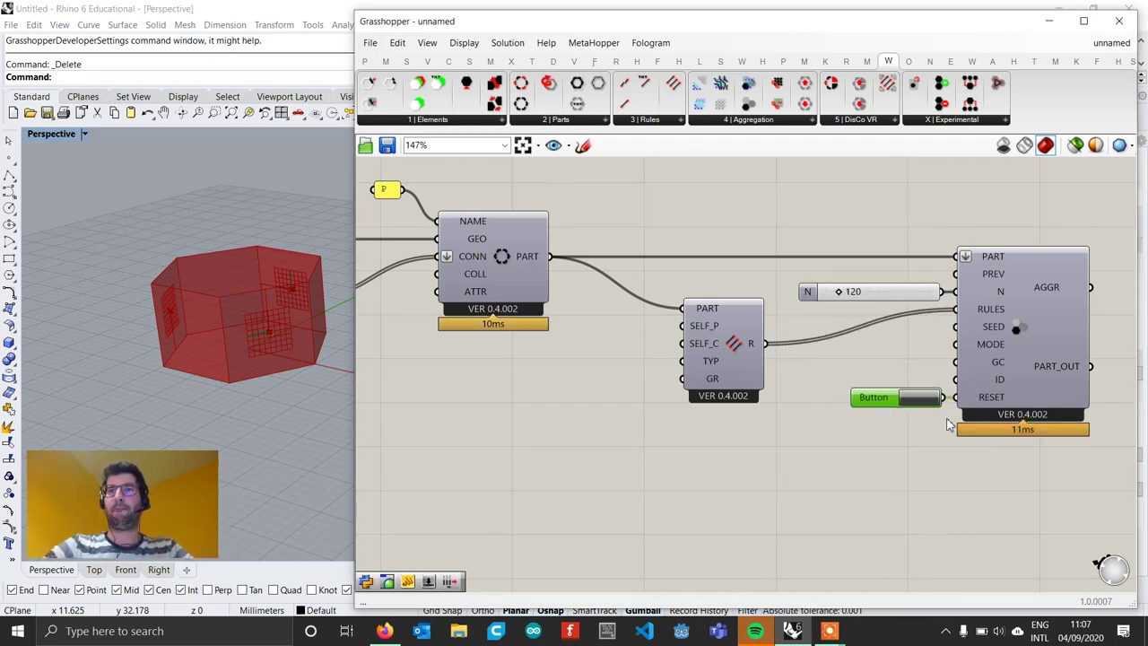
Add a Wasp_Get Part Geometry component fed by the aggregation's PART_OUT output and inspect the whole aggregation in the Rhino viewport
right_drag(1100, 373, 902, 373)
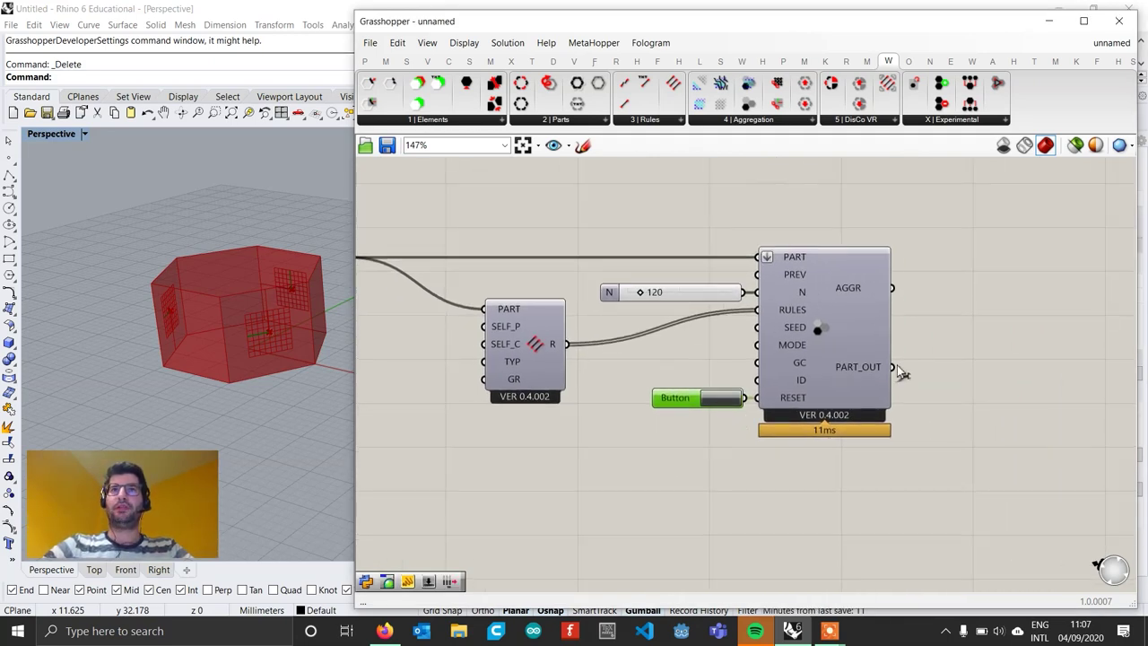
click(755, 122)
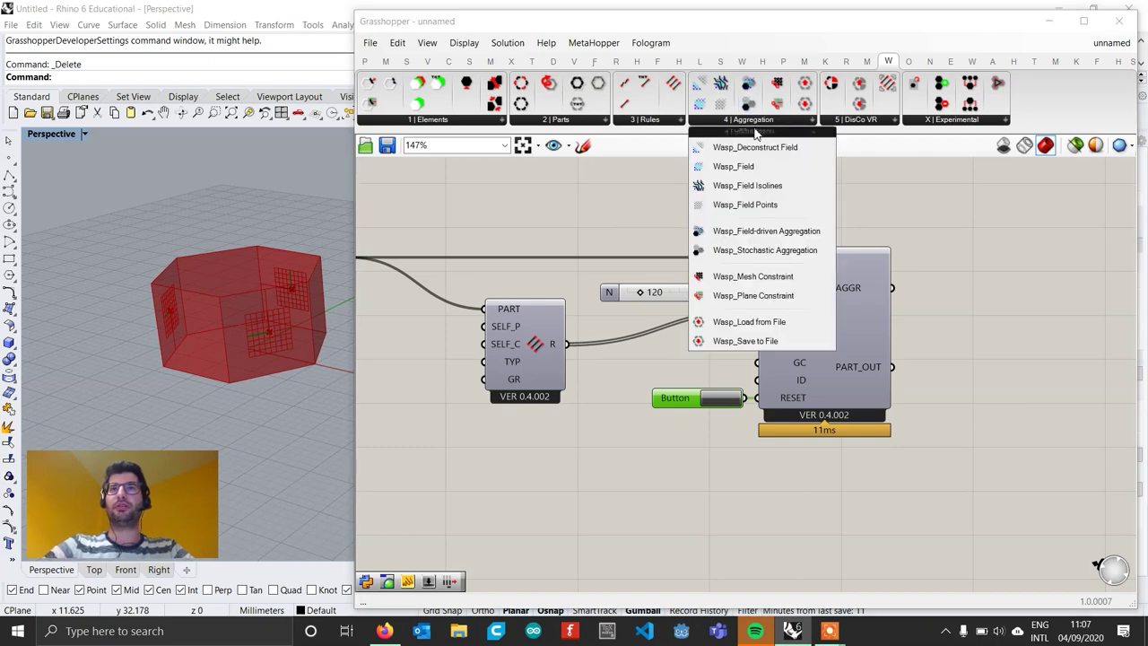
click(580, 121)
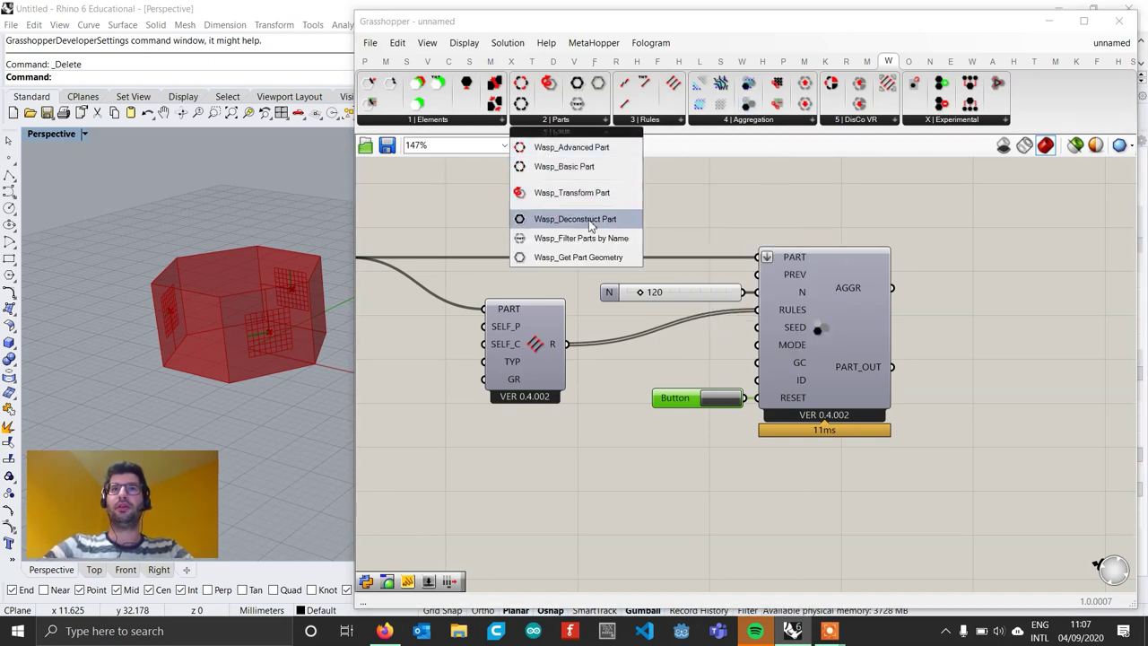
drag(585, 257, 1010, 378)
scroll(248, 357, down, 7)
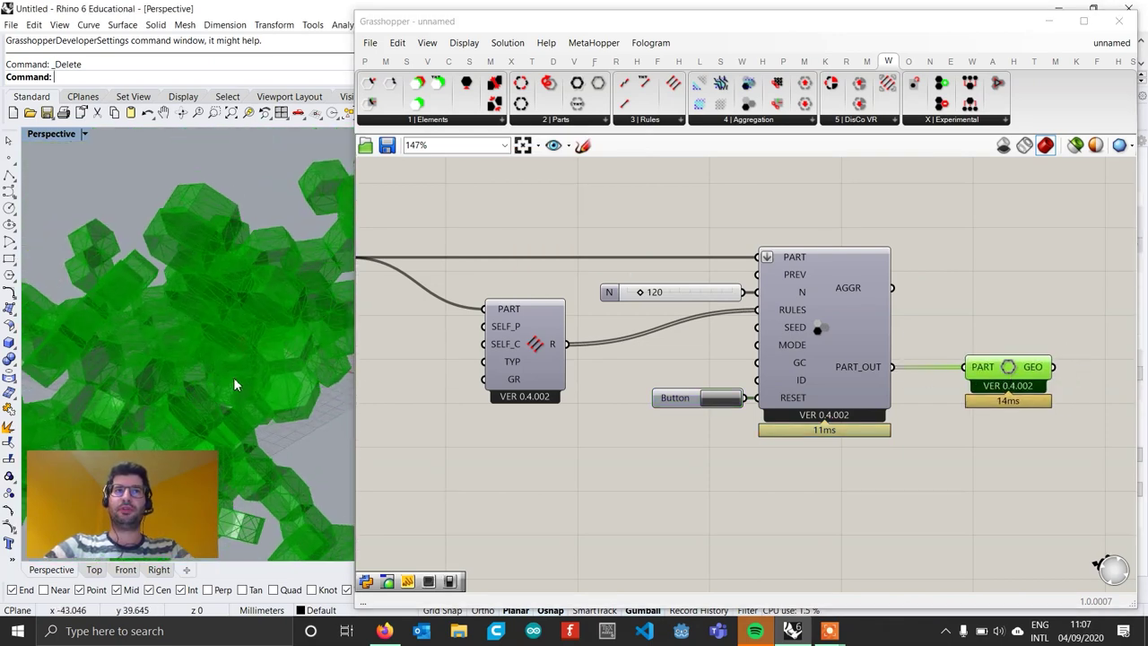
scroll(234, 384, down, 3)
shift+right_drag(245, 371, 227, 346)
click(914, 457)
right_drag(280, 429, 291, 423)
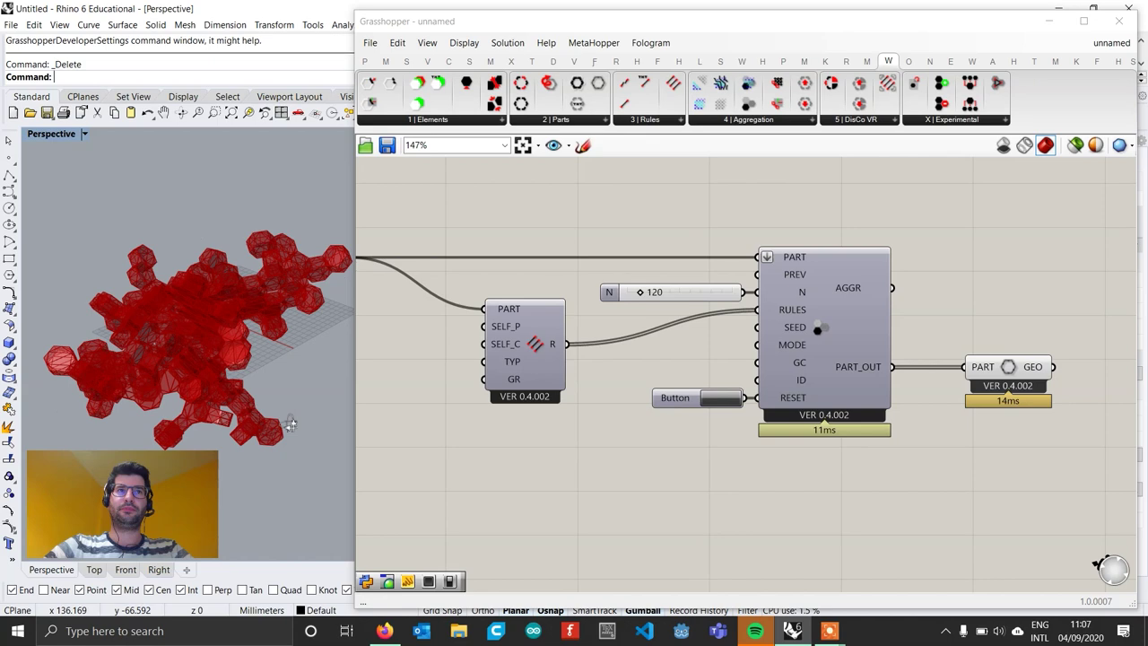
Add a Custom Preview component and connect the Get Part Geometry's GEO output to its G input
right_drag(1117, 376, 867, 392)
double_click(866, 392)
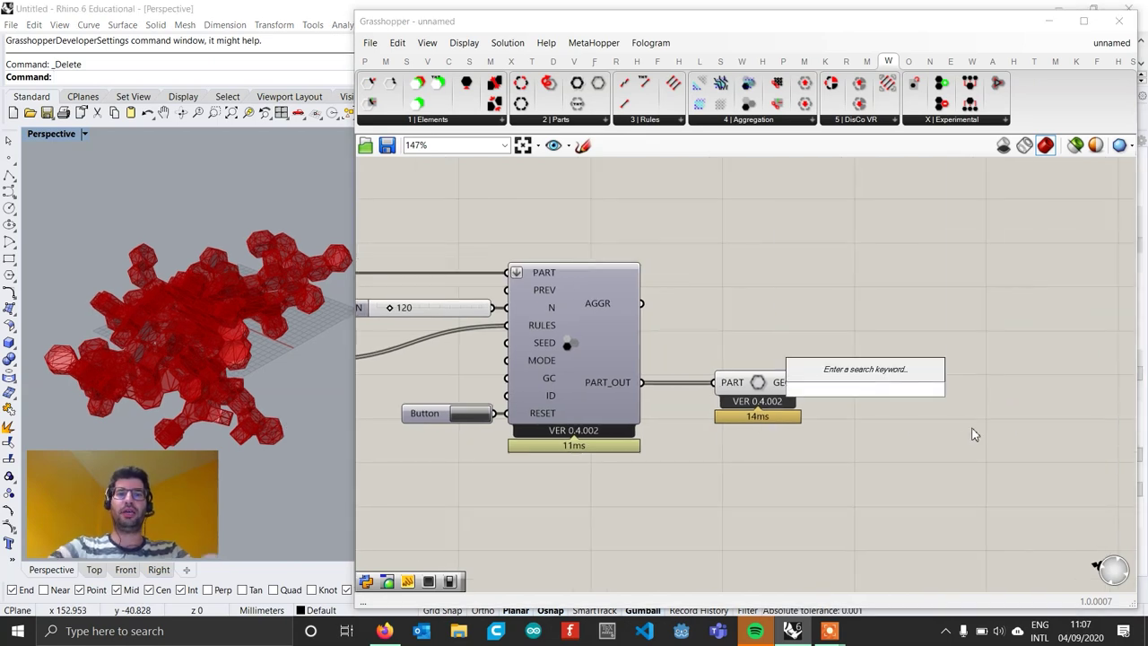
text(custo)
key(Up)
key(Up)
key(Up)
key(Up)
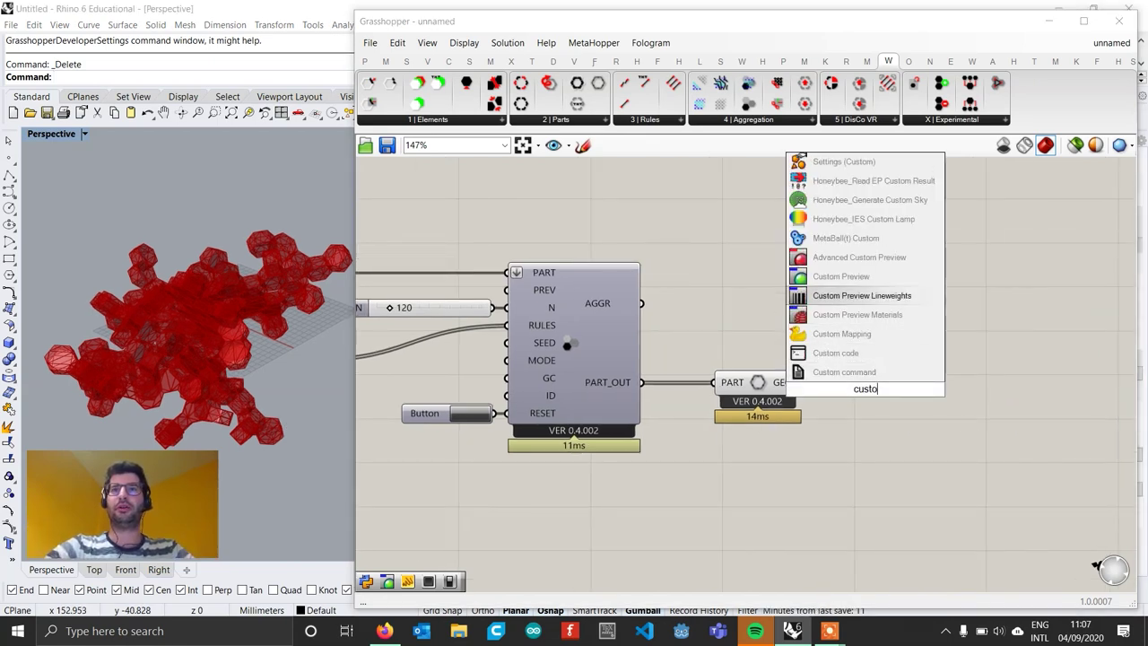
key(Up)
key(Return)
scroll(958, 426, up, 2)
drag(741, 365, 907, 381)
click(799, 461)
Disable the Get Part Geometry component's own preview and turn off the display of mesh edges
click(674, 377)
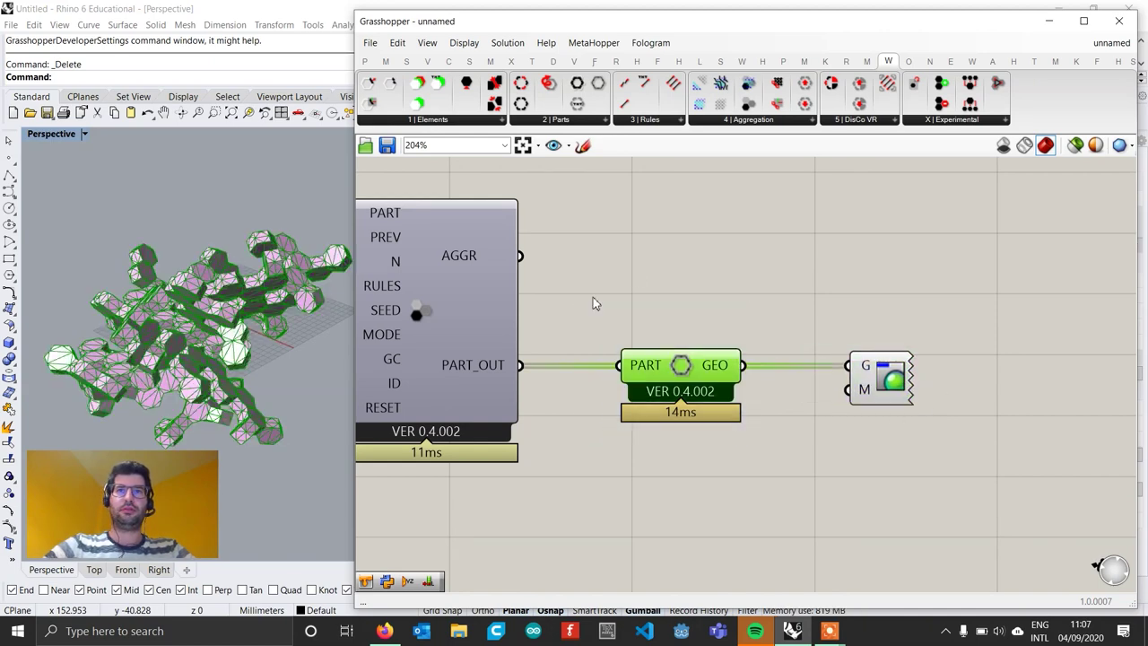
right_click(633, 272)
click(675, 296)
scroll(782, 365, down, 2)
click(798, 326)
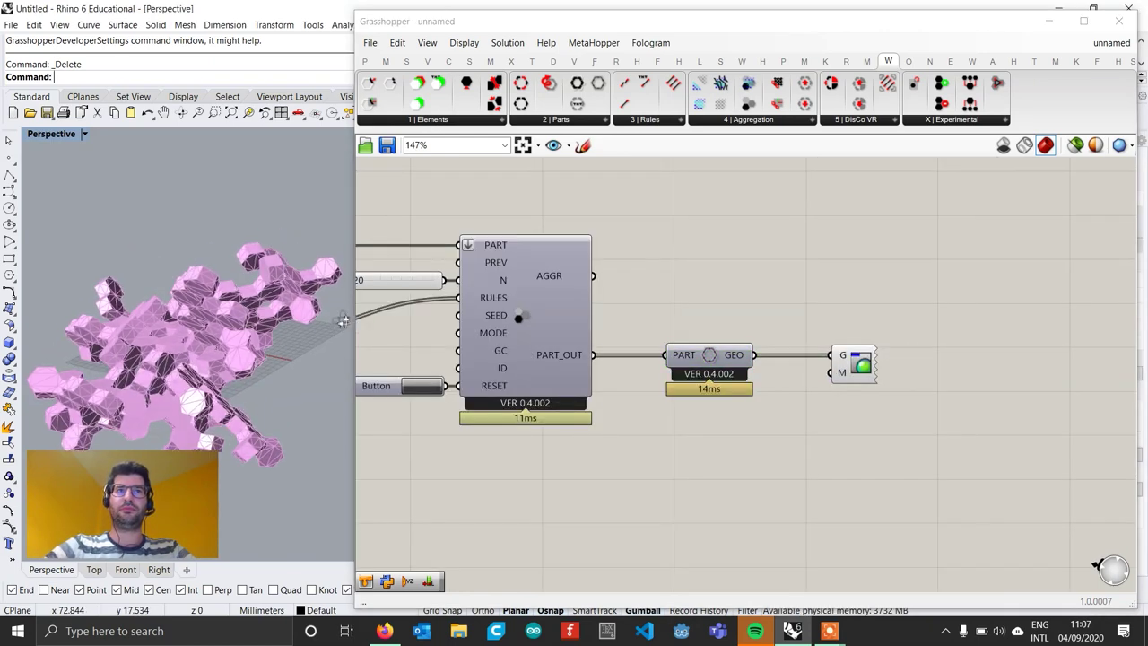
click(464, 42)
click(538, 277)
Inspect the aggregation from another angle and reduce the number of parts on the N slider to 86
right_drag(634, 365, 828, 324)
right_drag(235, 362, 158, 420)
mouse_move(319, 321)
right_down()
mouse_move(227, 276)
mouse_move(161, 310)
mouse_move(202, 260)
mouse_move(233, 294)
mouse_move(213, 234)
mouse_move(240, 172)
mouse_move(233, 284)
right_up()
scroll(538, 240, up, 2)
mouse_move(543, 244)
mouse_down()
mouse_move(573, 242)
mouse_move(524, 241)
mouse_move(536, 244)
mouse_up()
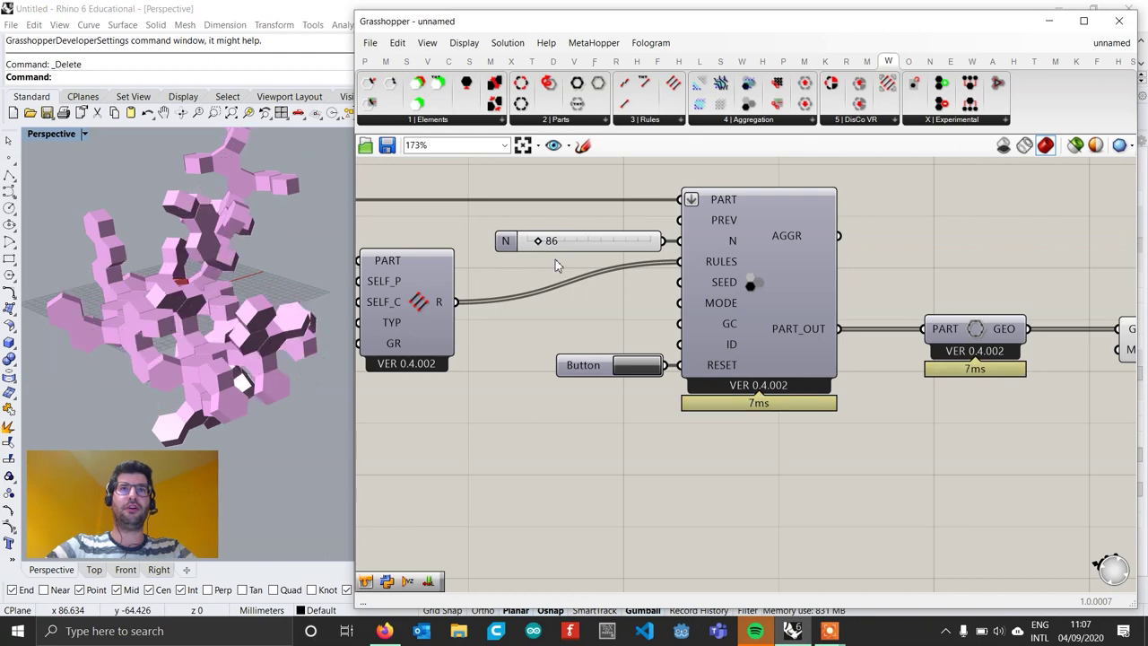
Reset the aggregation repeatedly to generate different random variants, and inspect the last one from several angles in the Rhino viewport
scroll(641, 354, down, 2)
scroll(658, 354, up, 2)
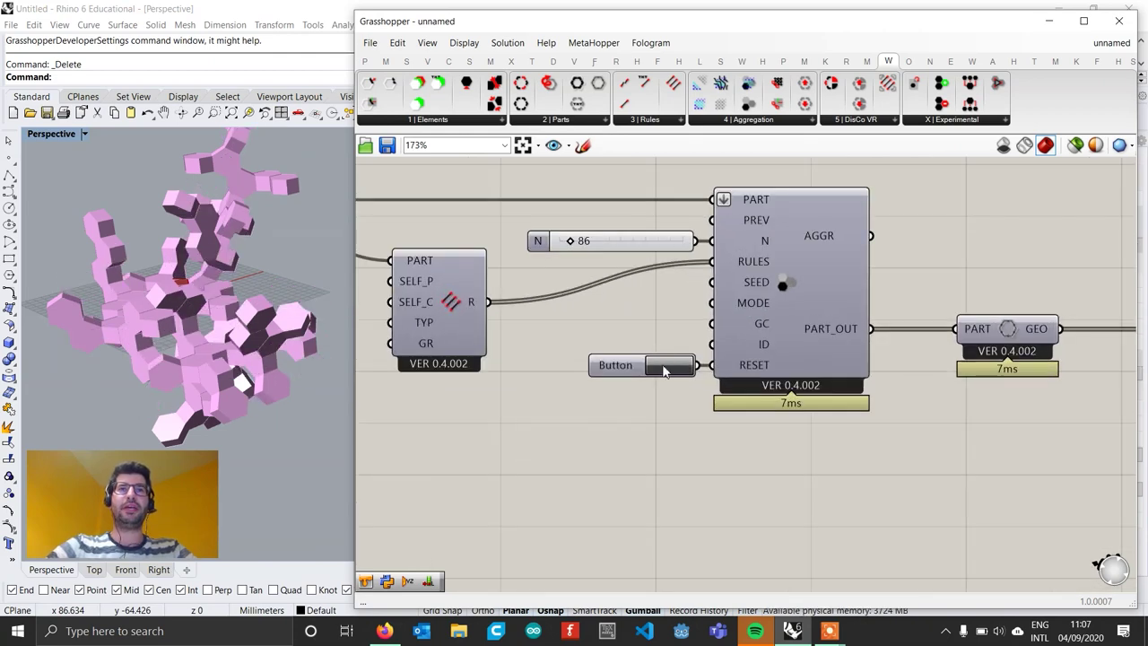
click(668, 363)
click(668, 364)
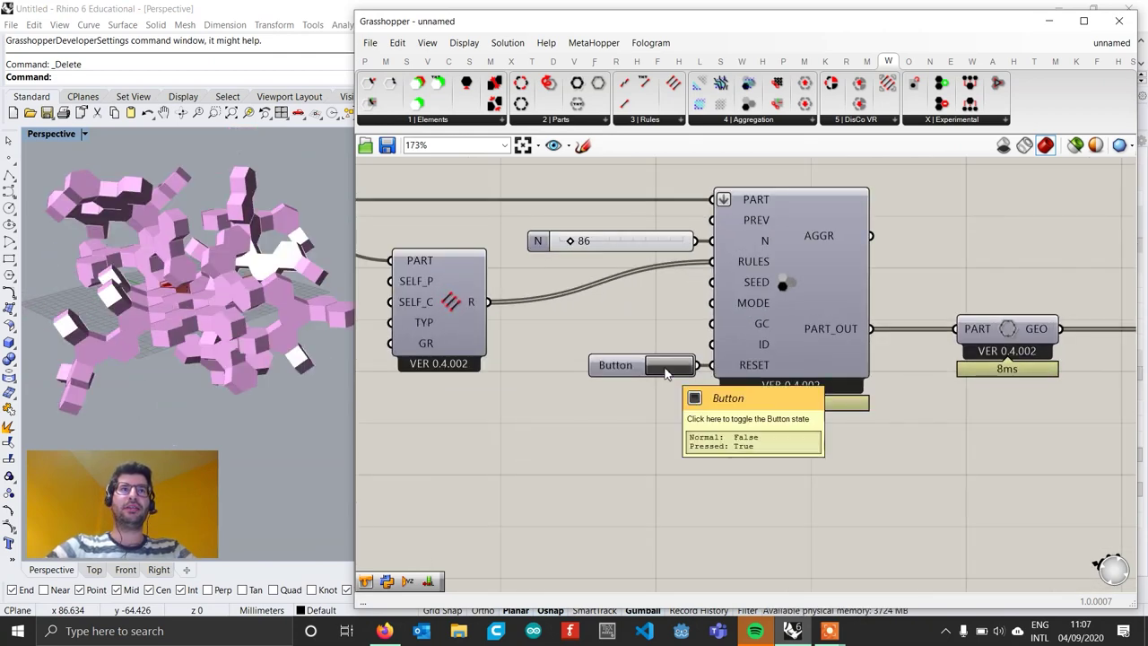
click(665, 370)
click(665, 370)
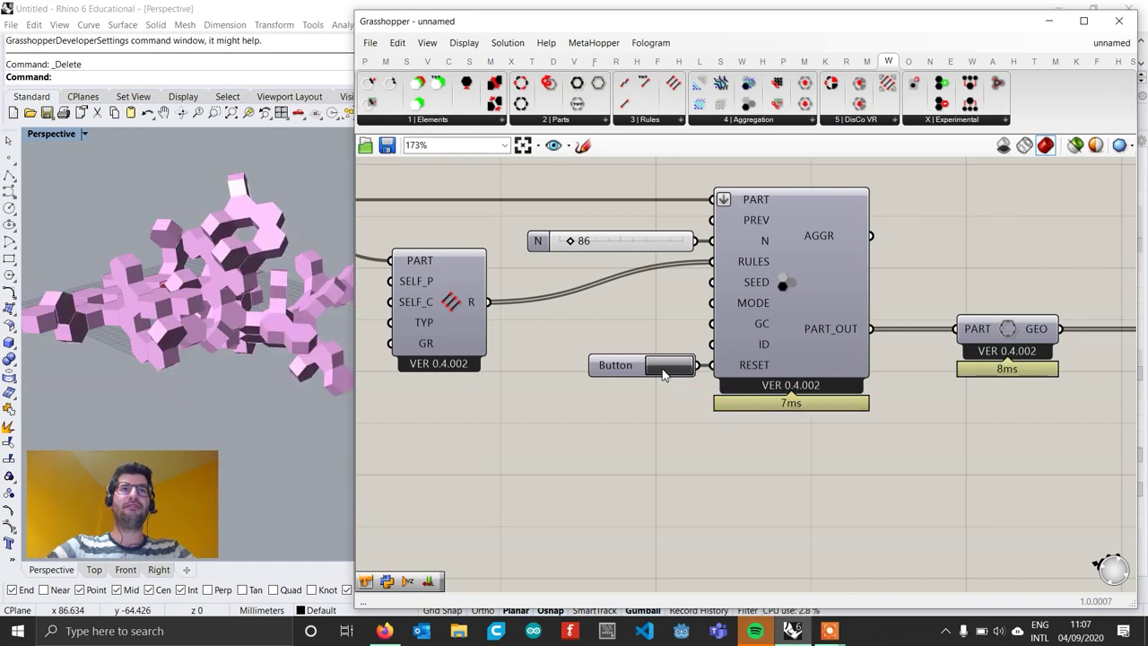
click(664, 370)
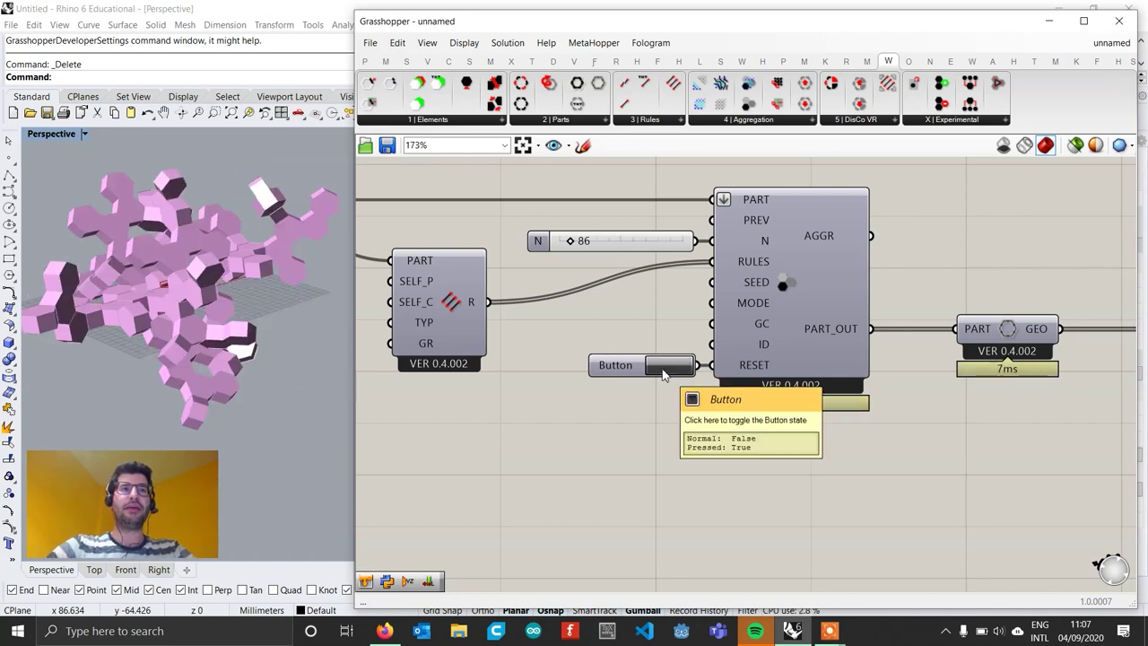
click(664, 370)
click(660, 372)
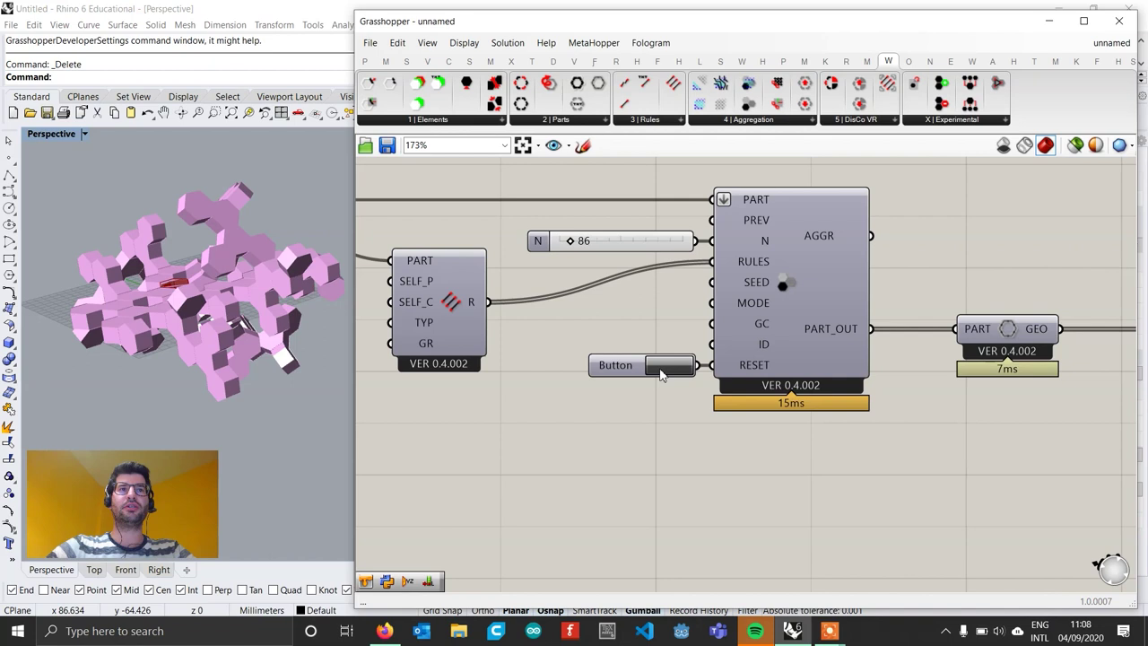
click(661, 371)
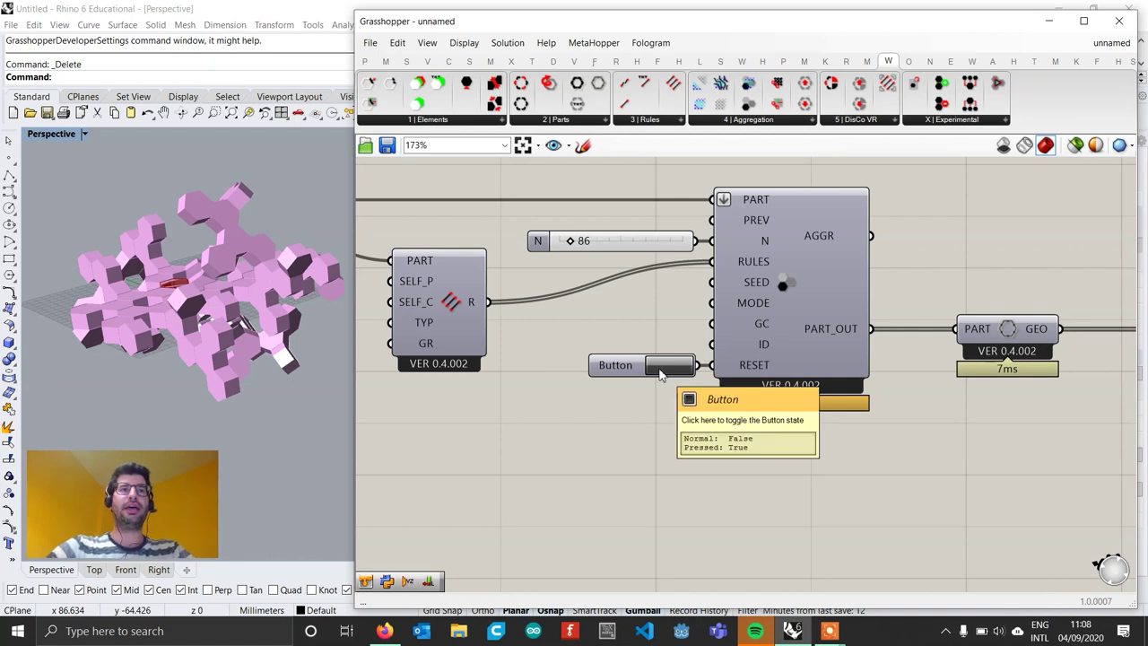
click(661, 371)
click(661, 371)
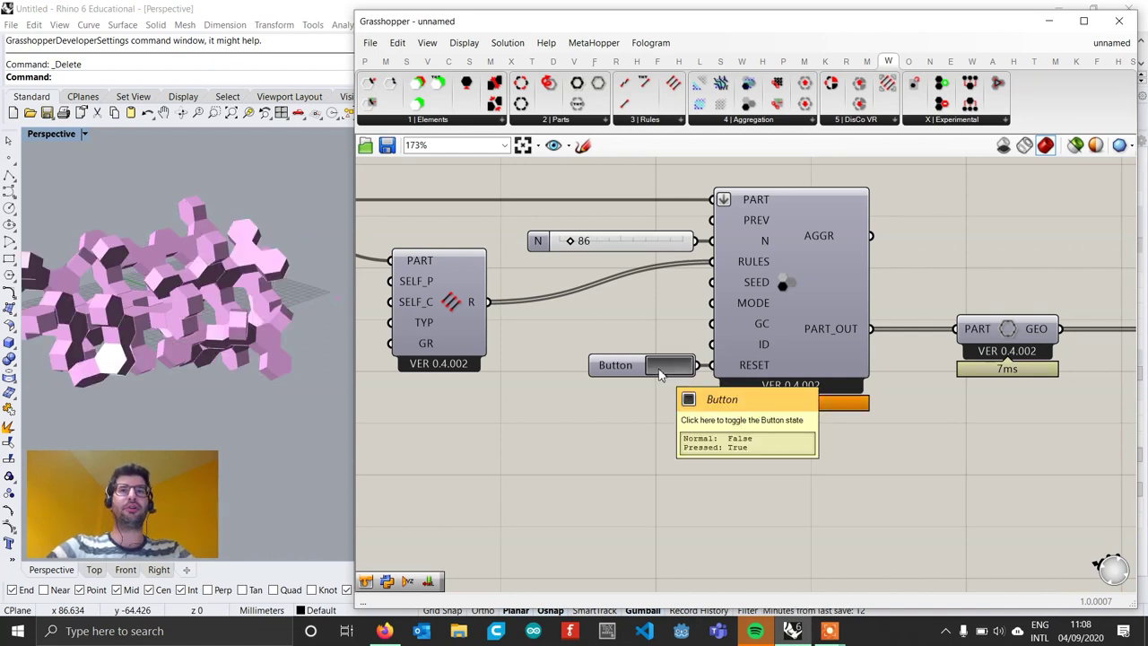
click(661, 371)
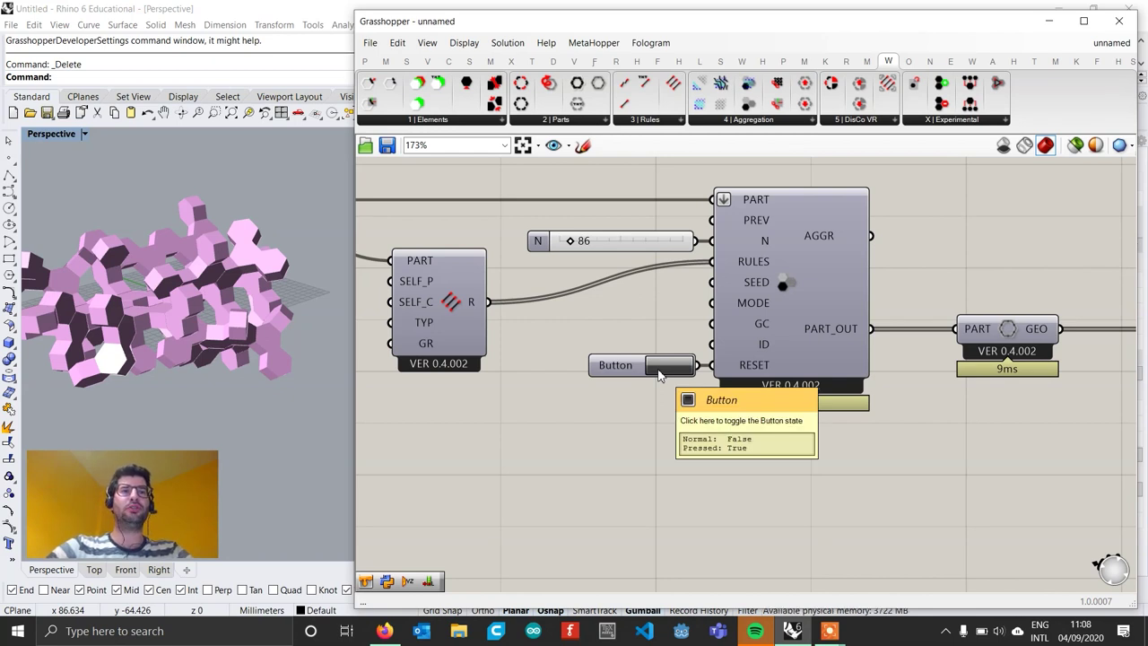
click(659, 371)
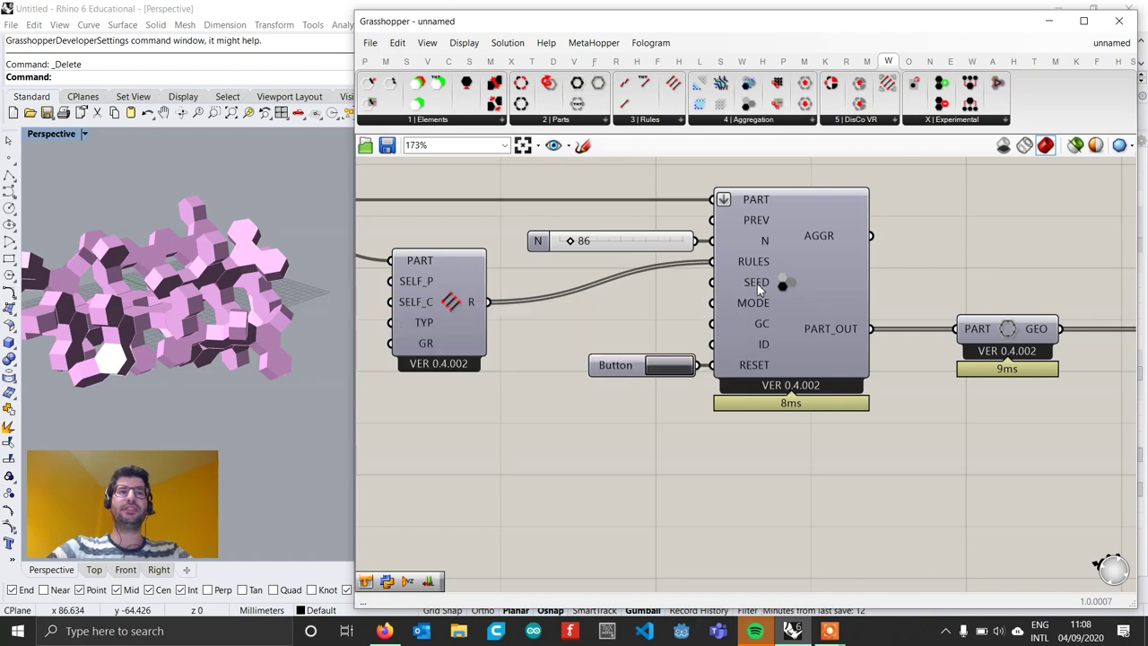
right_drag(218, 375, 199, 358)
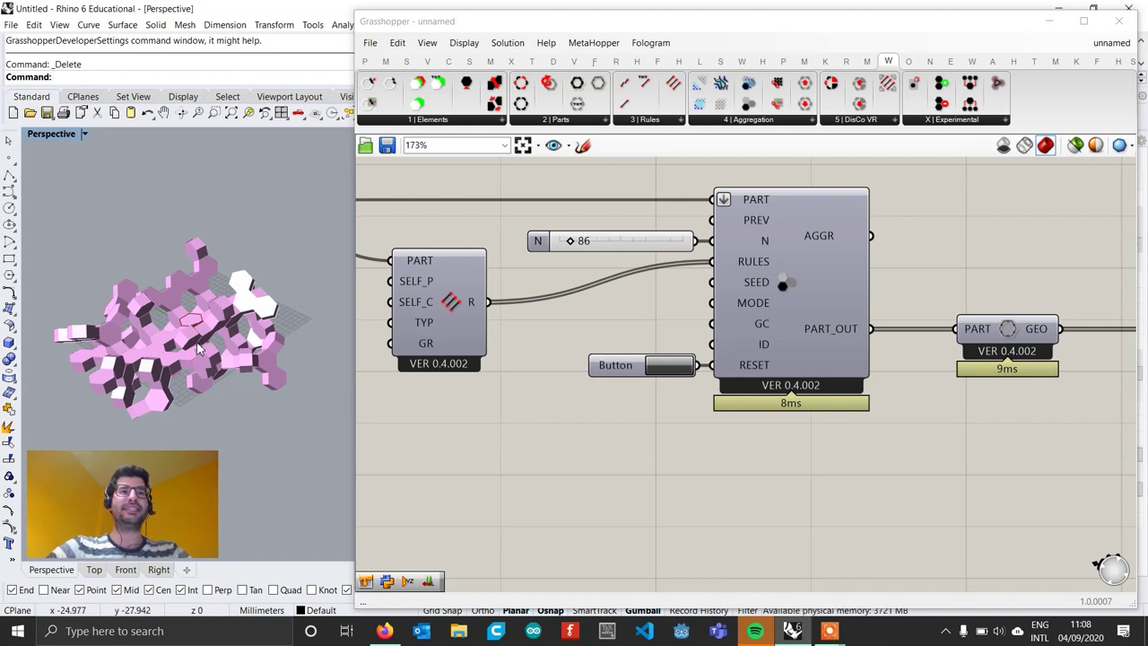
right_drag(193, 365, 266, 358)
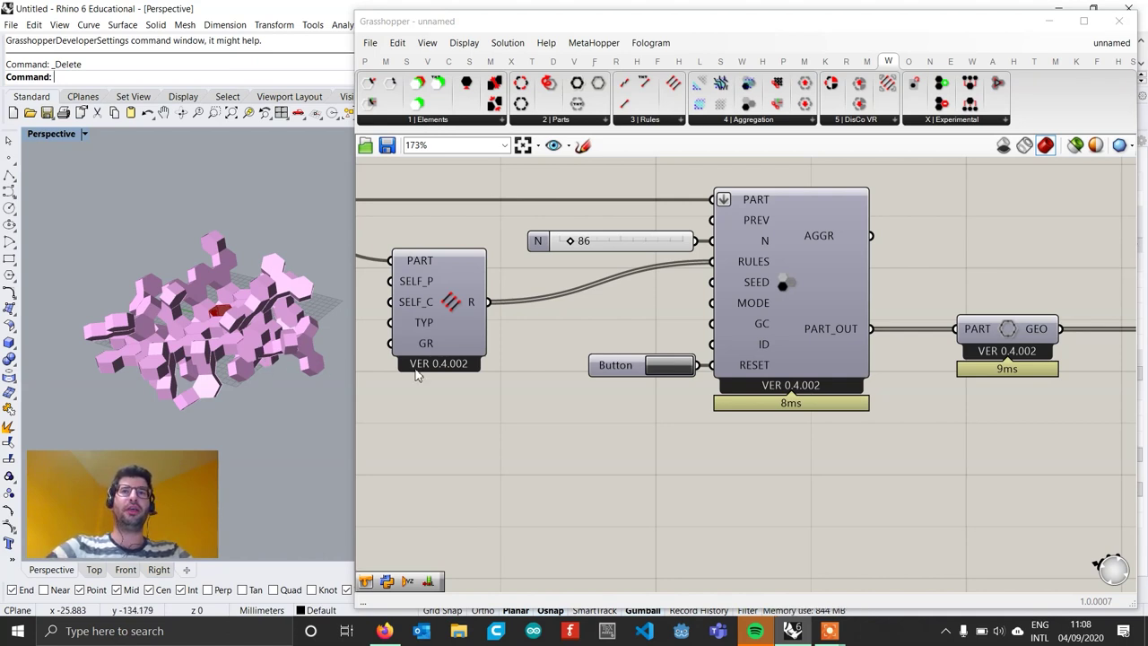
Lower the reset button and shift the aggregation component and N slider to make room at the SEED input
drag(608, 365, 608, 384)
drag(780, 269, 803, 269)
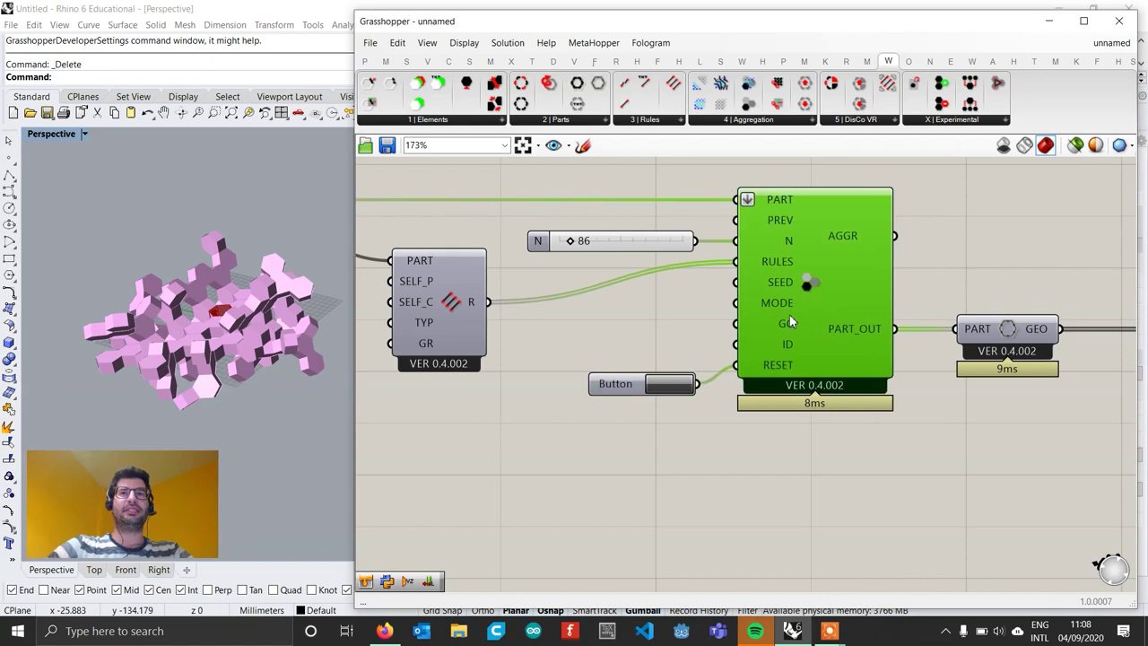
drag(680, 245, 705, 245)
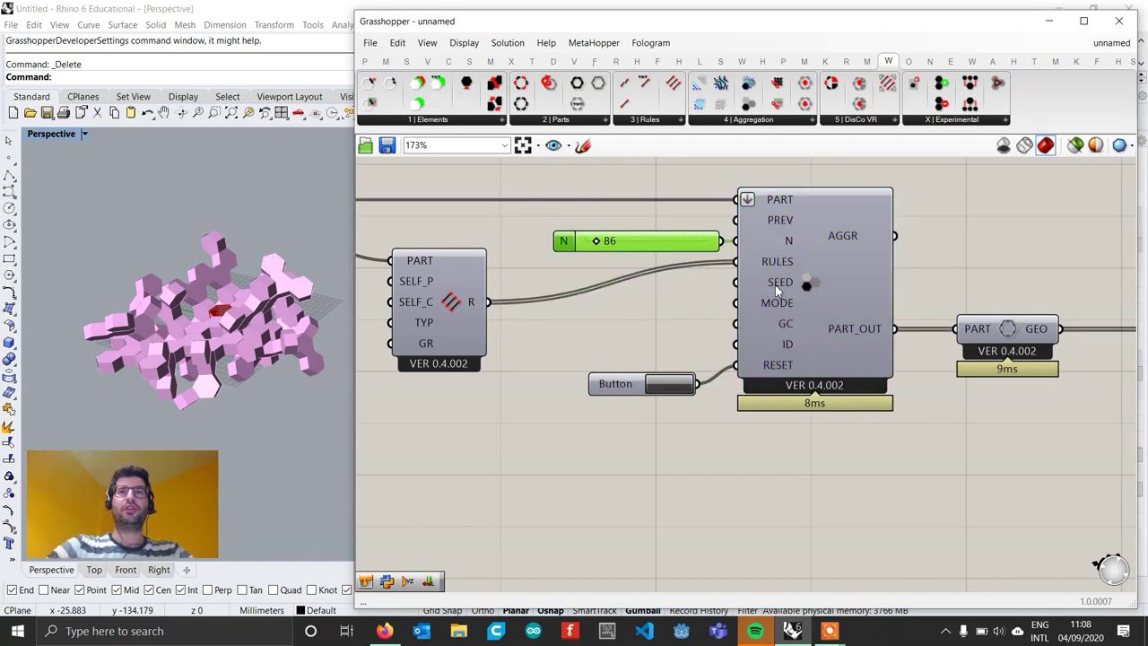
Add a number slider with the value 5 and connect it to the aggregation's SEED input
mouse_move(782, 289)
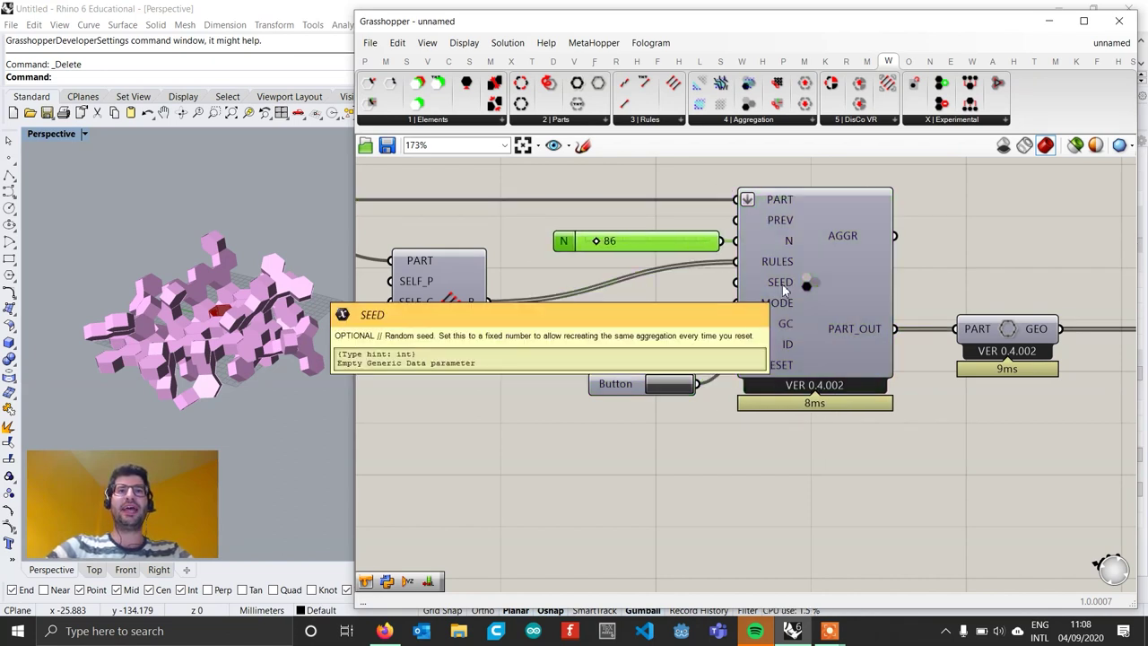
double_click(658, 294)
text(5)
key(Return)
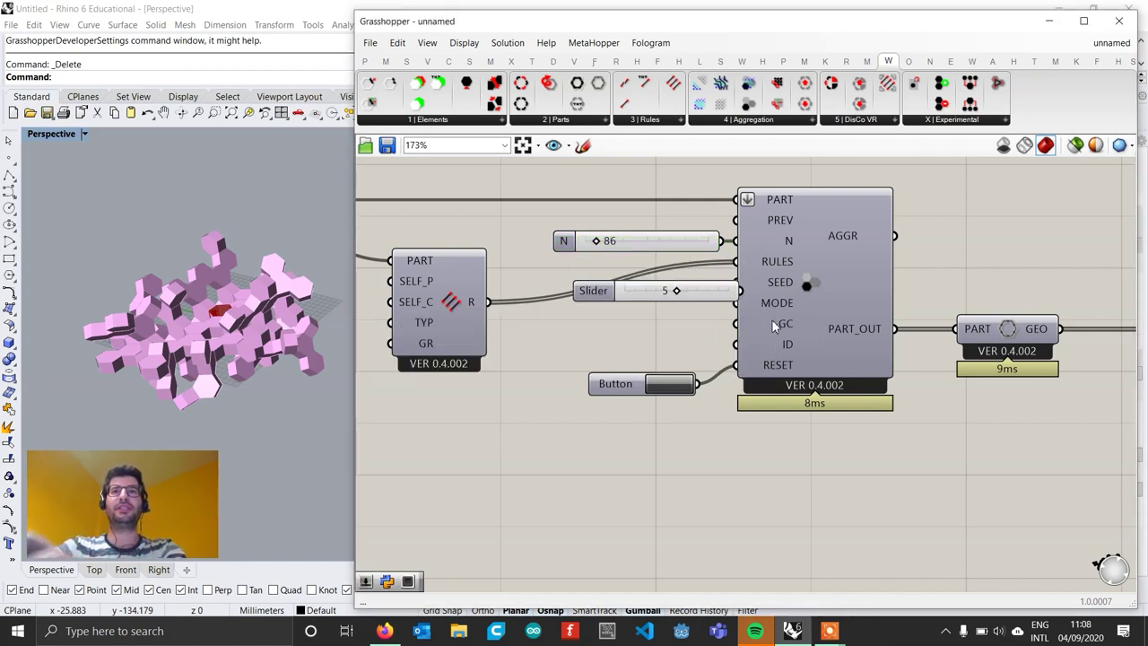
drag(678, 287, 696, 292)
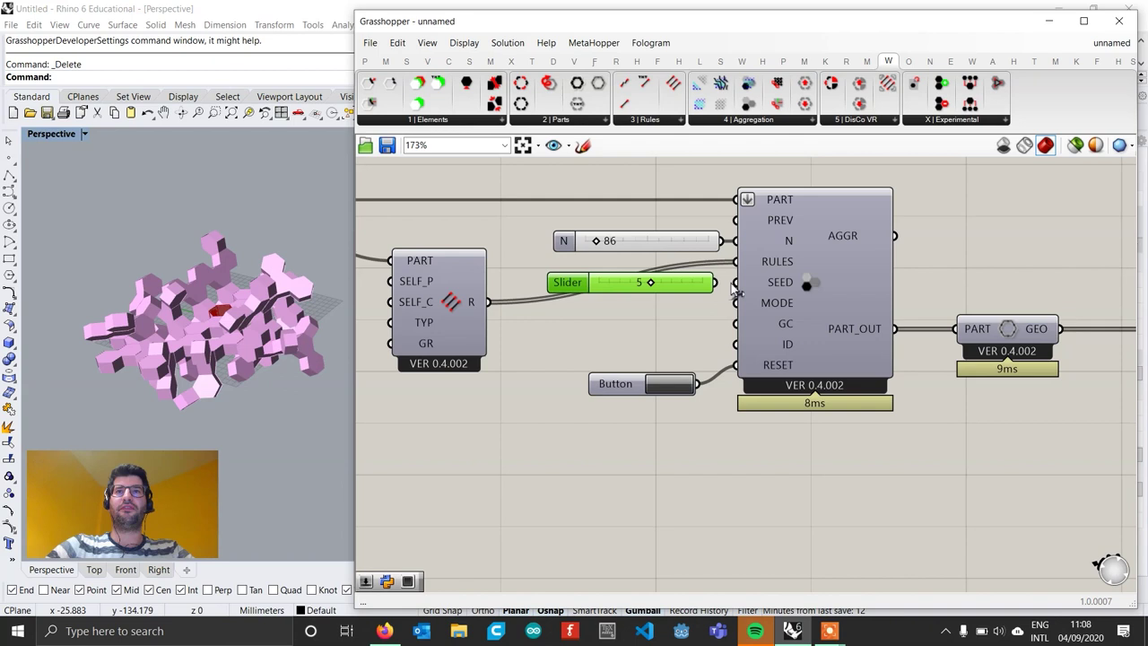
scroll(690, 410, up, 1)
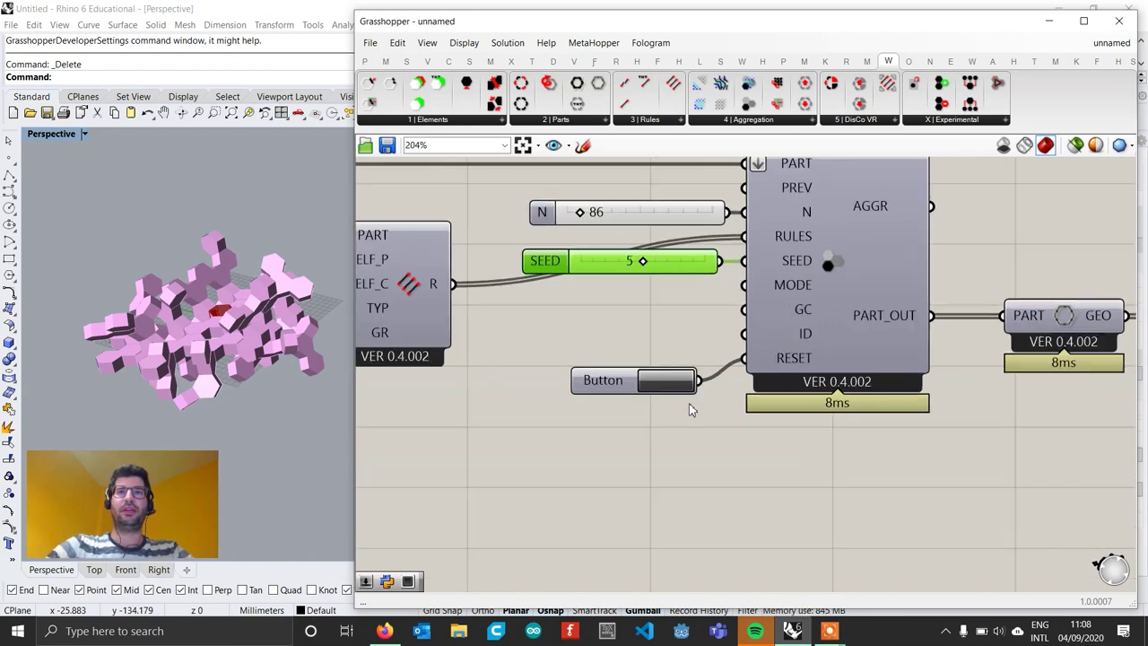
Reset the aggregation repeatedly with the seed at 5 to check whether the same variant is recreated
click(668, 388)
click(668, 388)
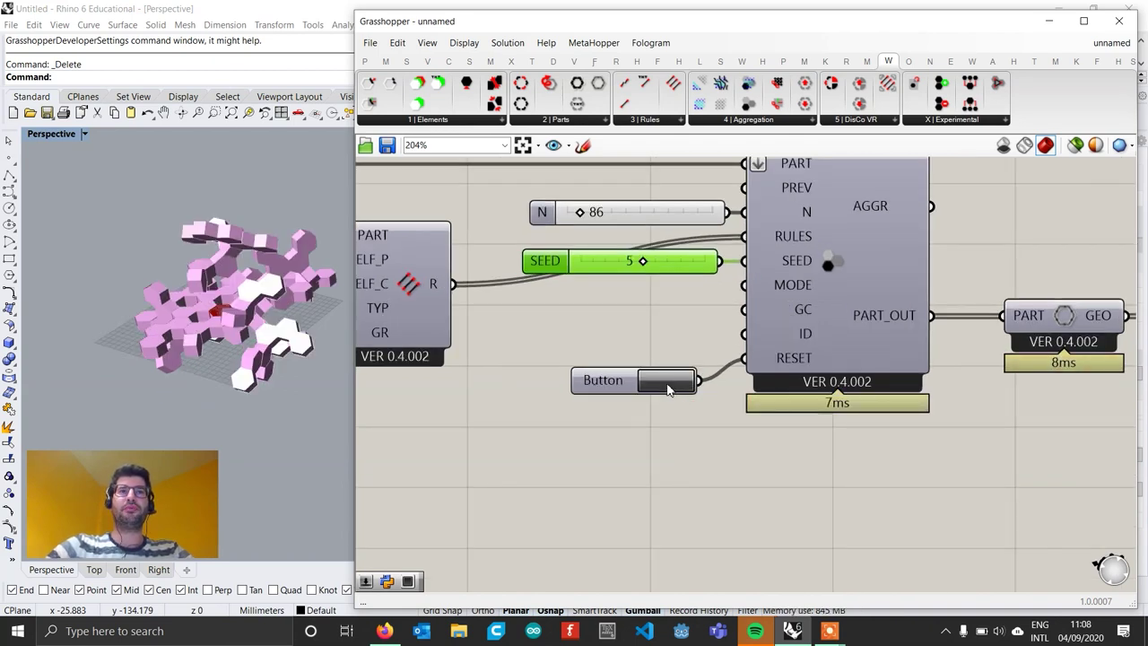
click(668, 389)
click(668, 388)
click(668, 388)
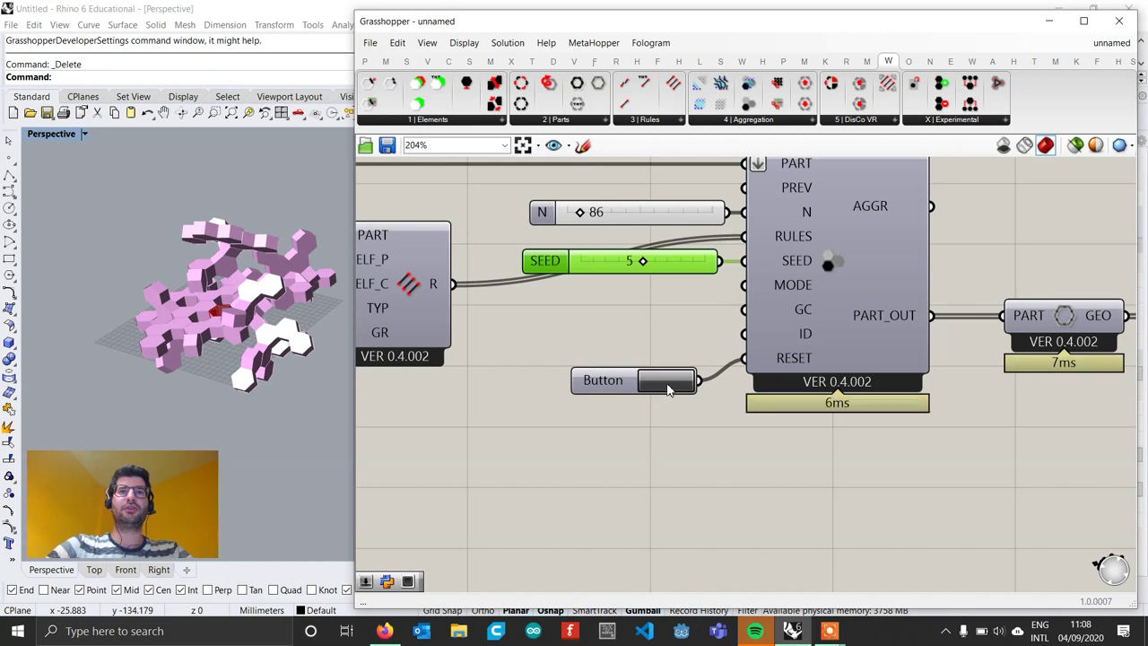
click(668, 388)
click(668, 388)
click(668, 389)
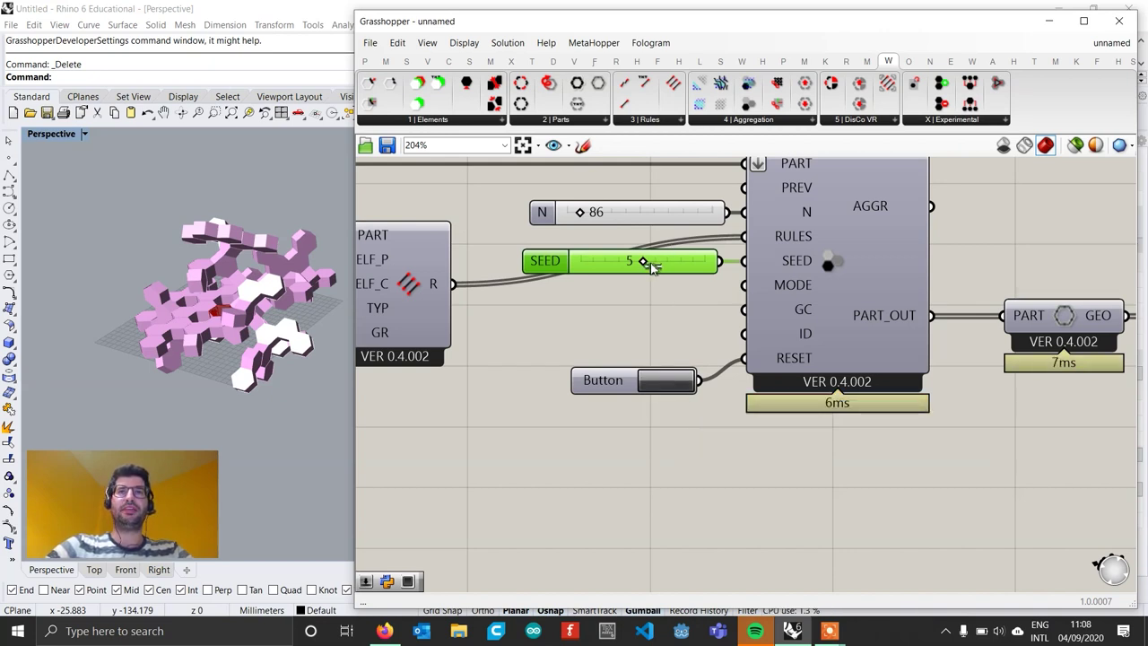
Change the seed to 6, reset the aggregation repeatedly and inspect the variant in the Rhino viewport
drag(652, 261, 656, 261)
click(677, 384)
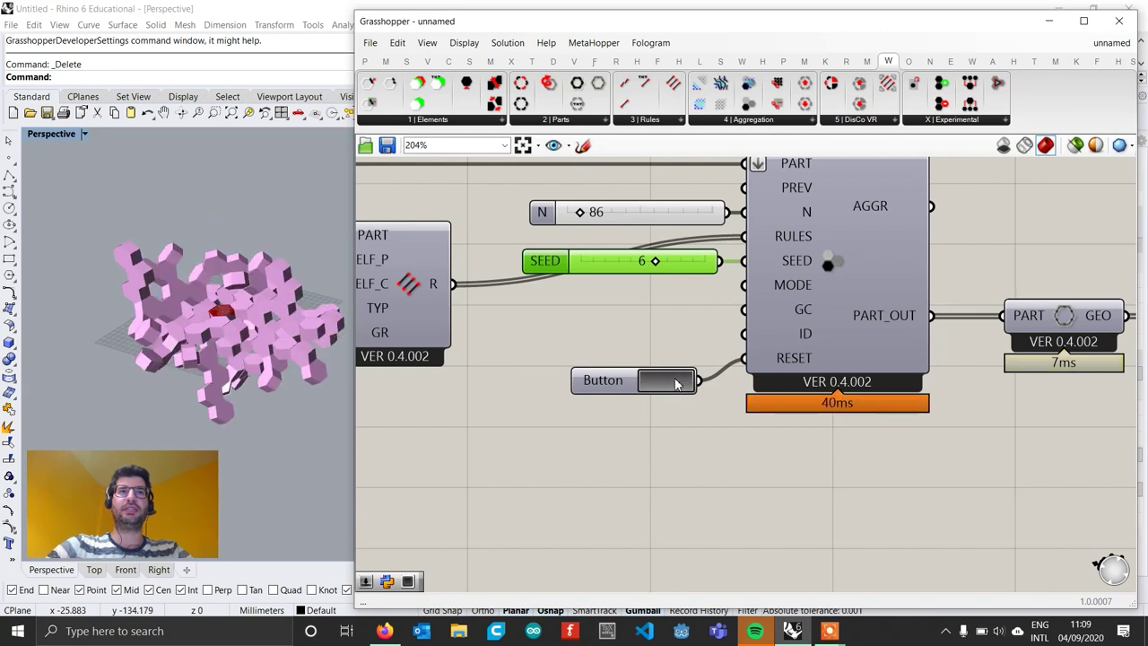
right_drag(260, 296, 242, 351)
click(653, 390)
click(657, 389)
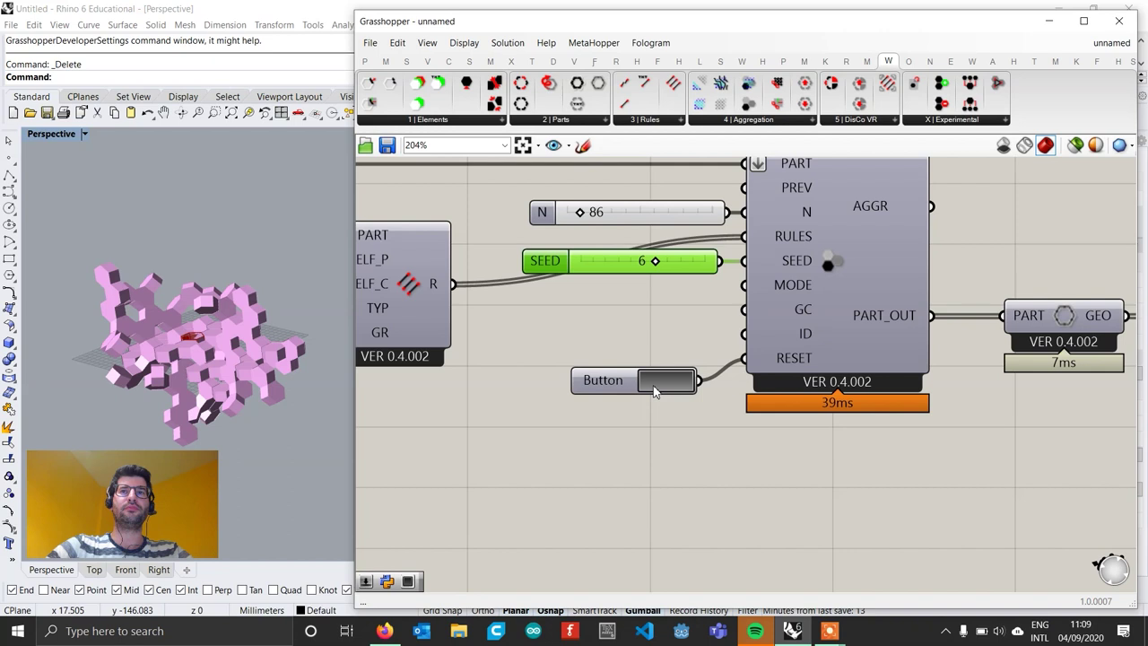
click(664, 383)
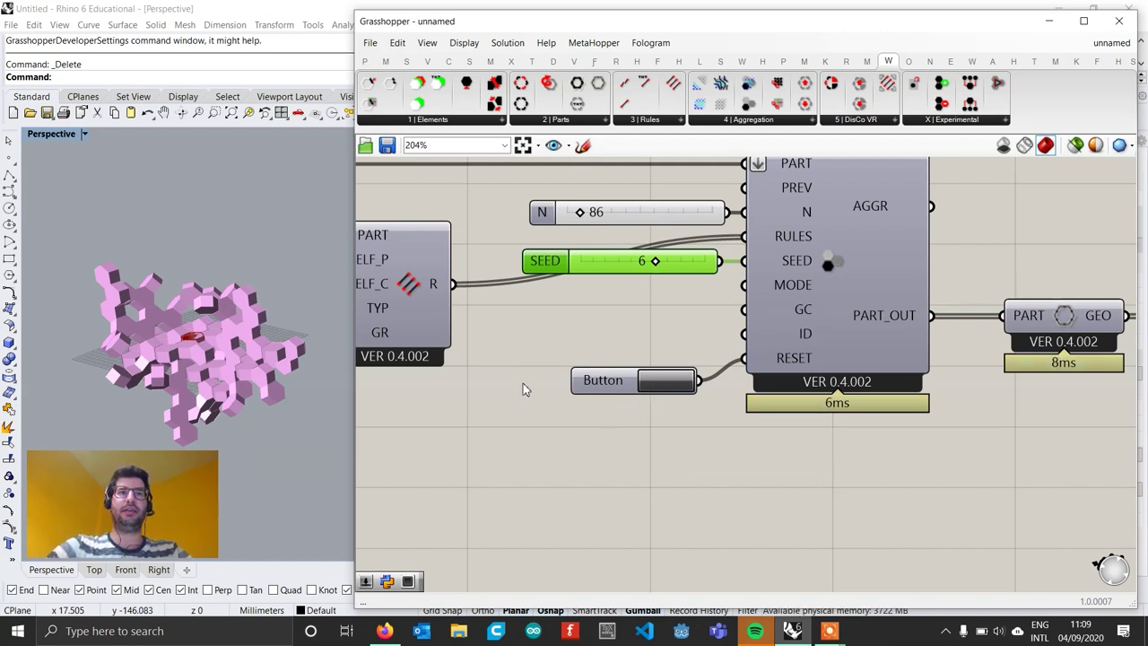
scroll(206, 350, down, 2)
right_drag(206, 350, 235, 278)
scroll(225, 328, up, 5)
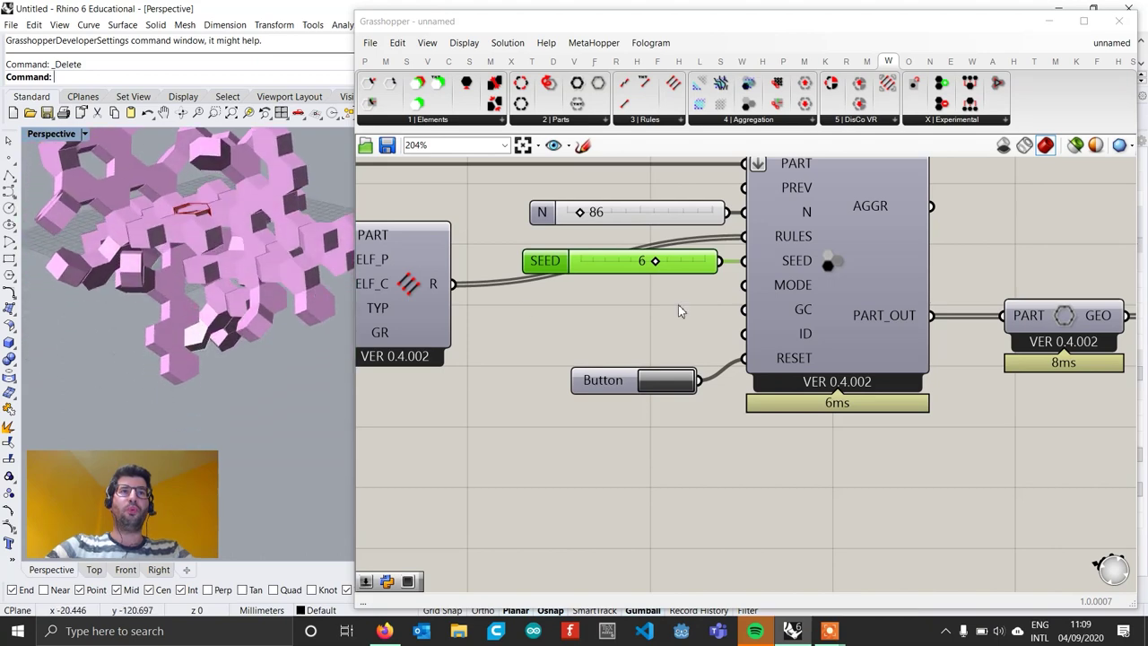
Replace the SEED slider with a wider-range one created from the value 120, and raise it to 414
scroll(691, 301, down, 2)
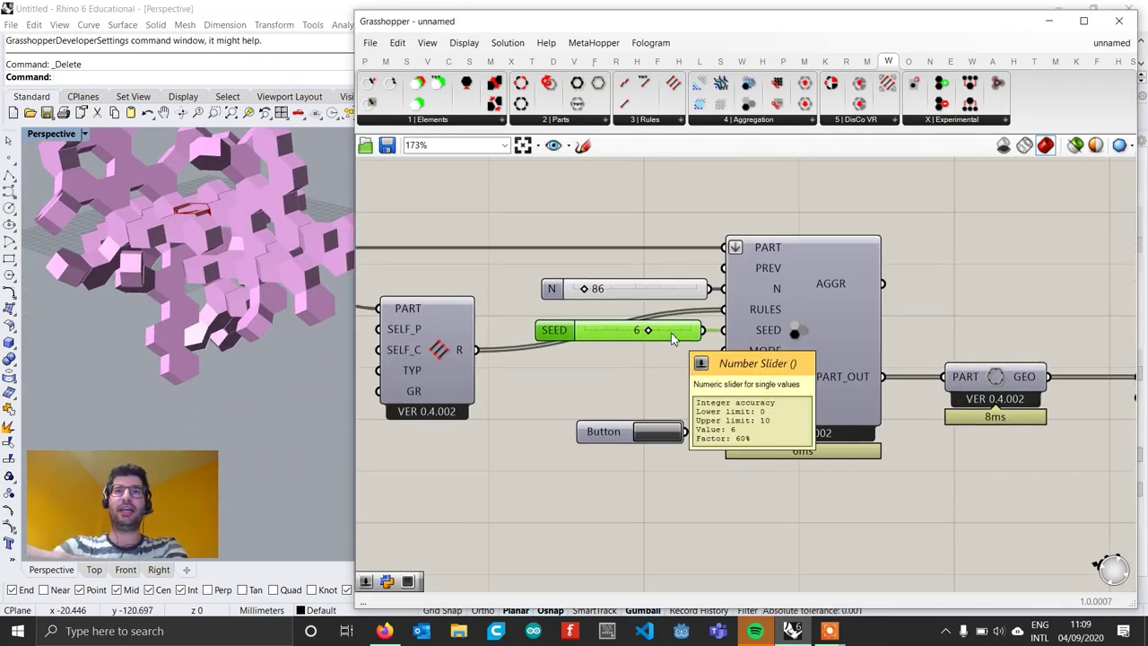
double_click(670, 331)
text(120)
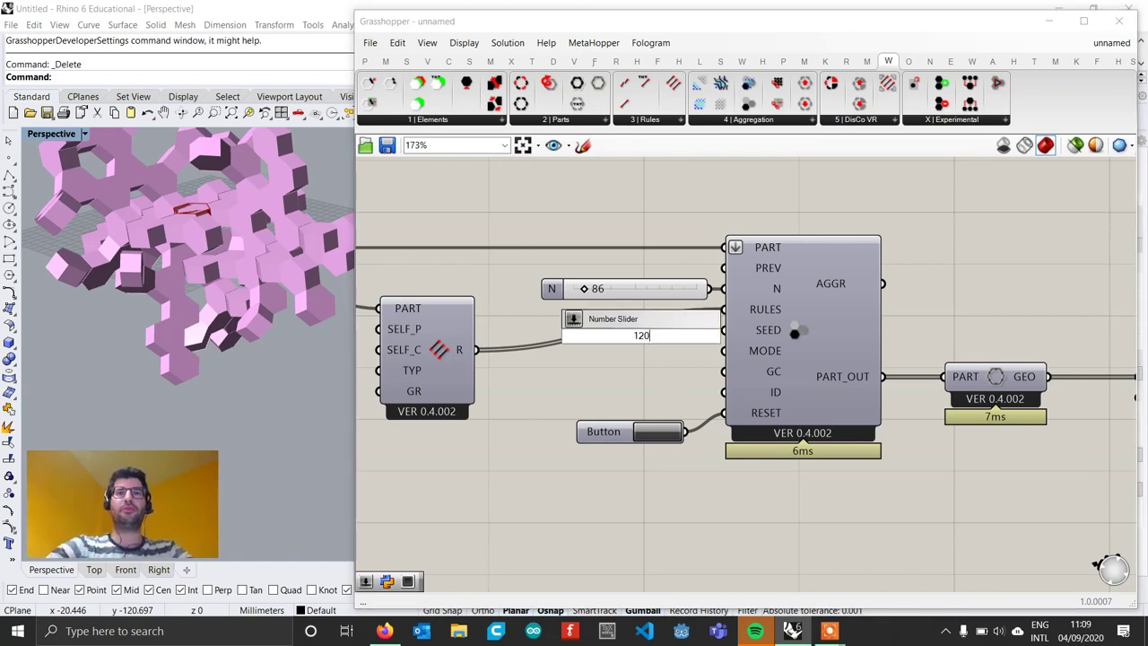
key(Return)
scroll(690, 335, up, 2)
click(679, 344)
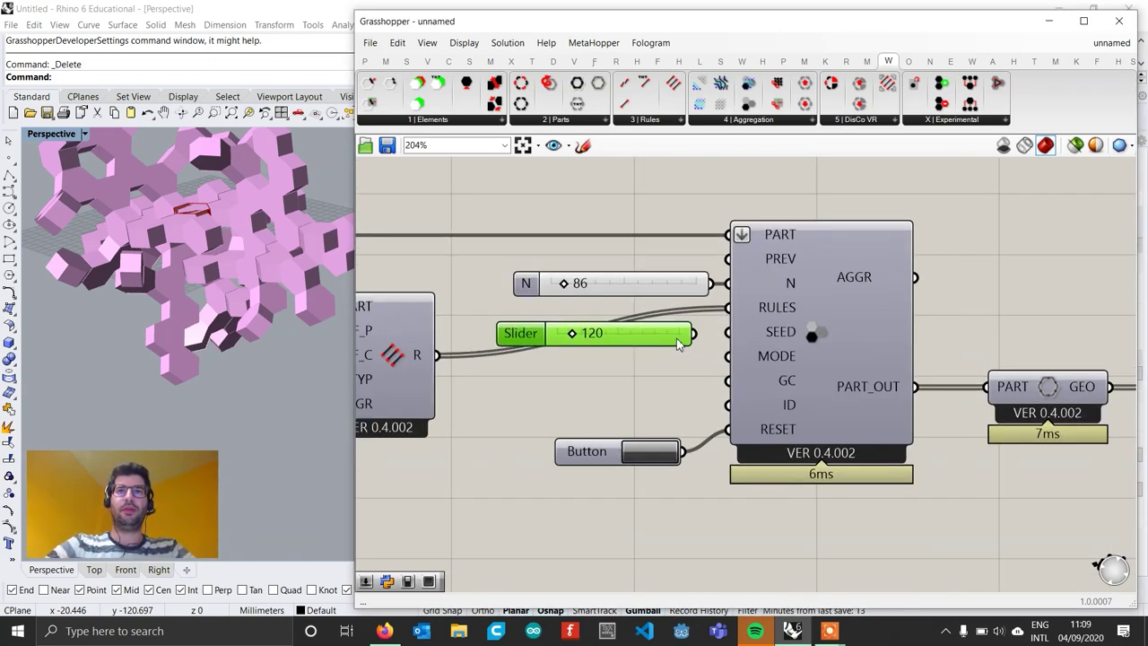
drag(694, 334, 714, 339)
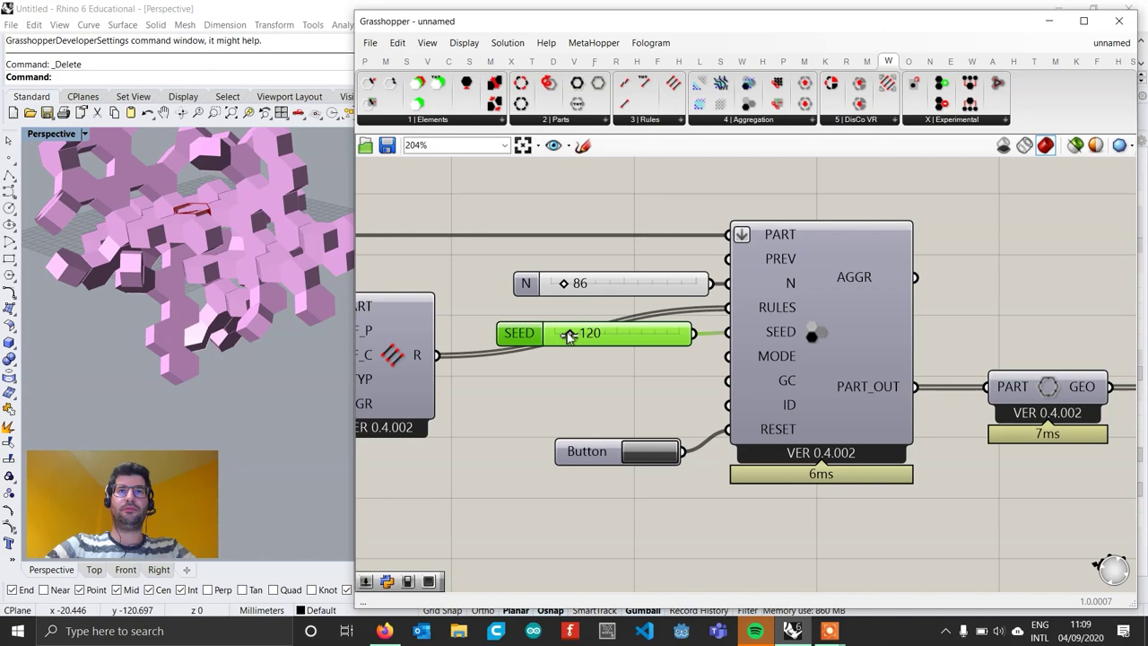
drag(567, 335, 605, 348)
Replace the reset button with a Boolean Toggle connected to the aggregation's RESET input
scroll(614, 357, down, 4)
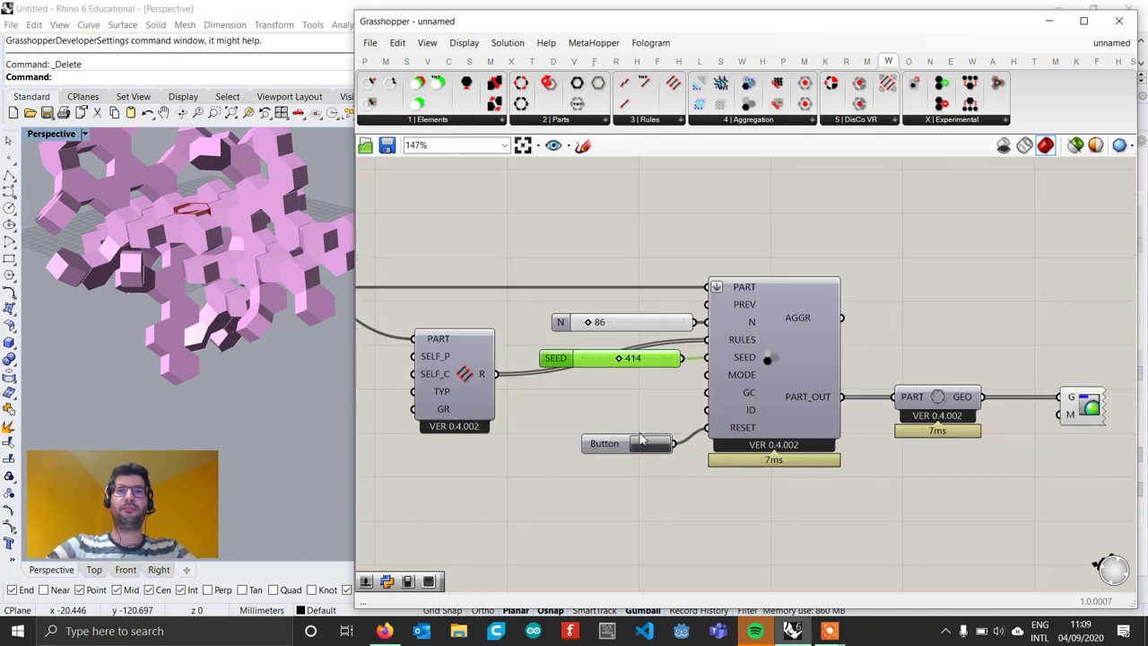
click(627, 453)
scroll(640, 450, up, 3)
key(Delete)
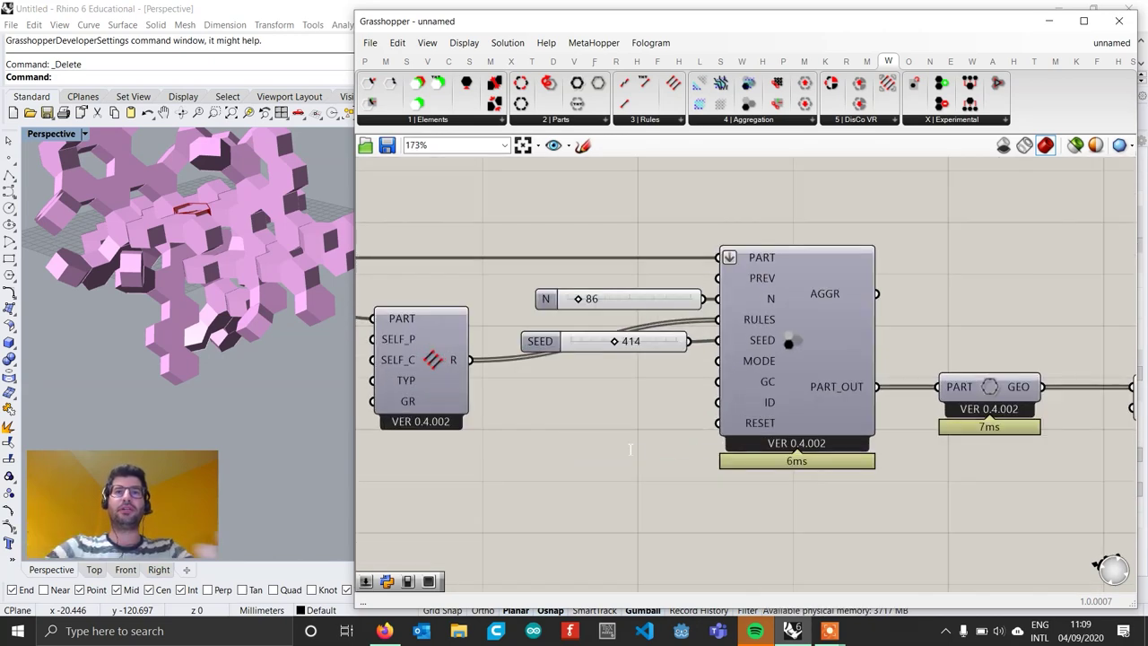
double_click(630, 448)
text(tt)
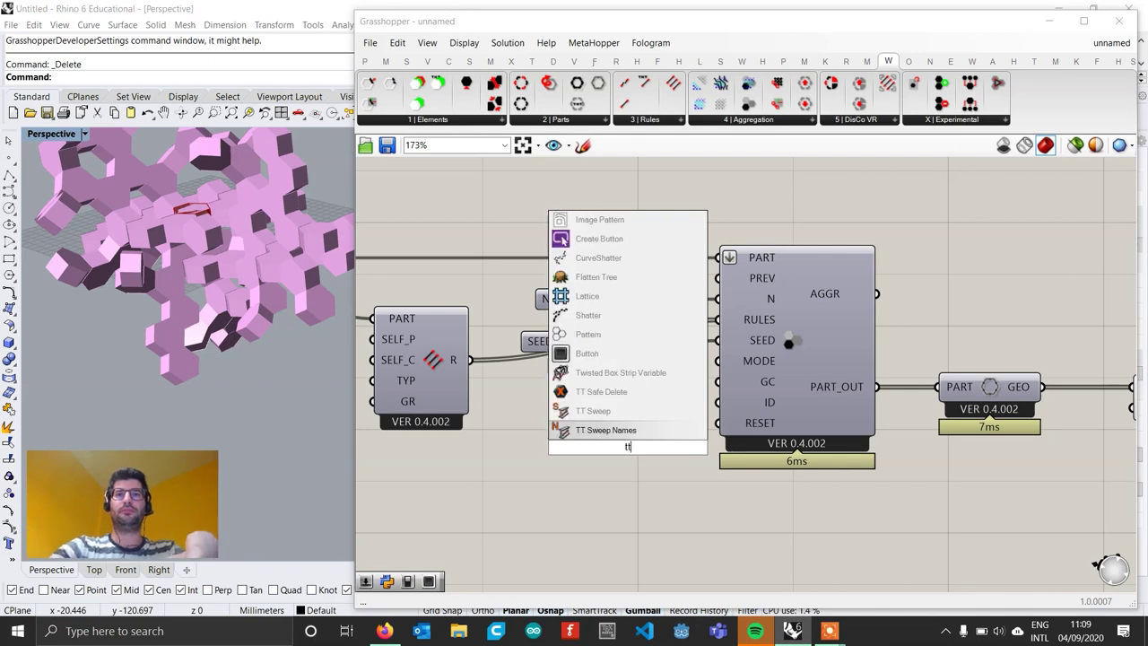
key(BackSpace)
text(oggle)
key(Return)
scroll(691, 423, up, 1)
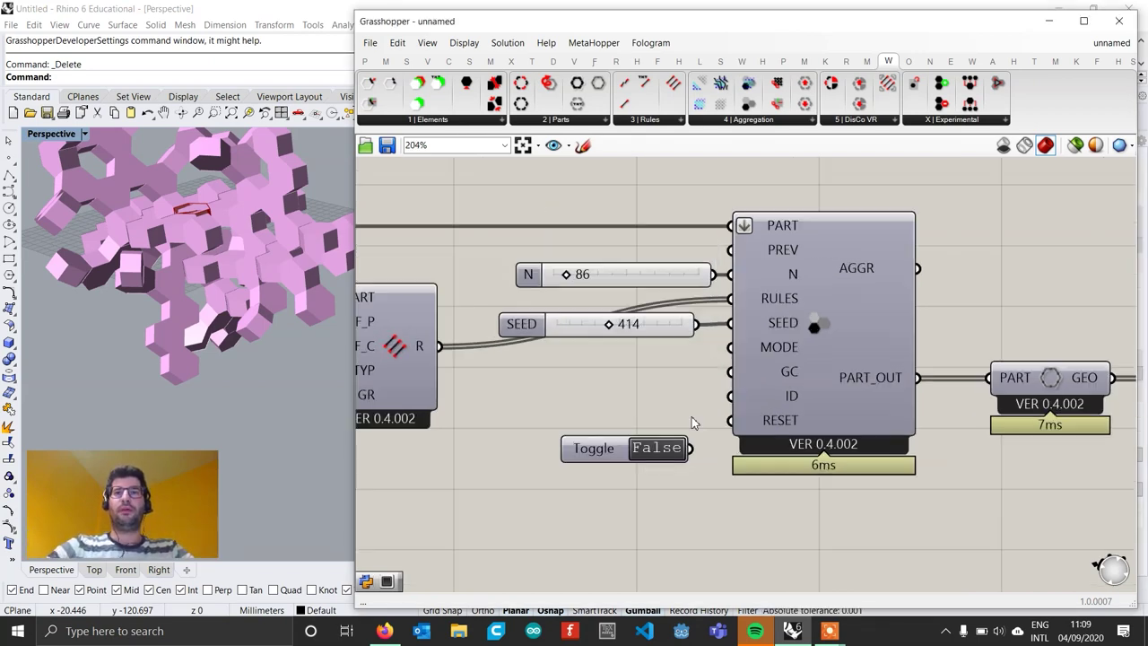
drag(597, 450, 597, 436)
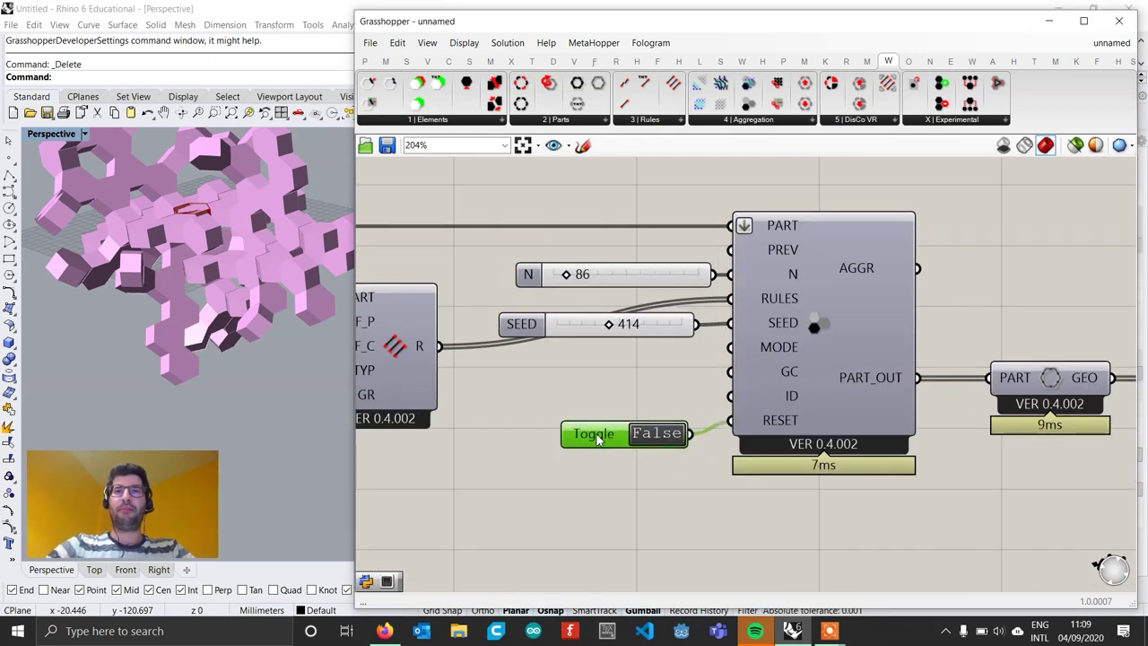
Switch the reset toggle to True, space out the N and SEED sliders and vary the seed, trying 578
double_click(679, 439)
right_drag(624, 350, 633, 378)
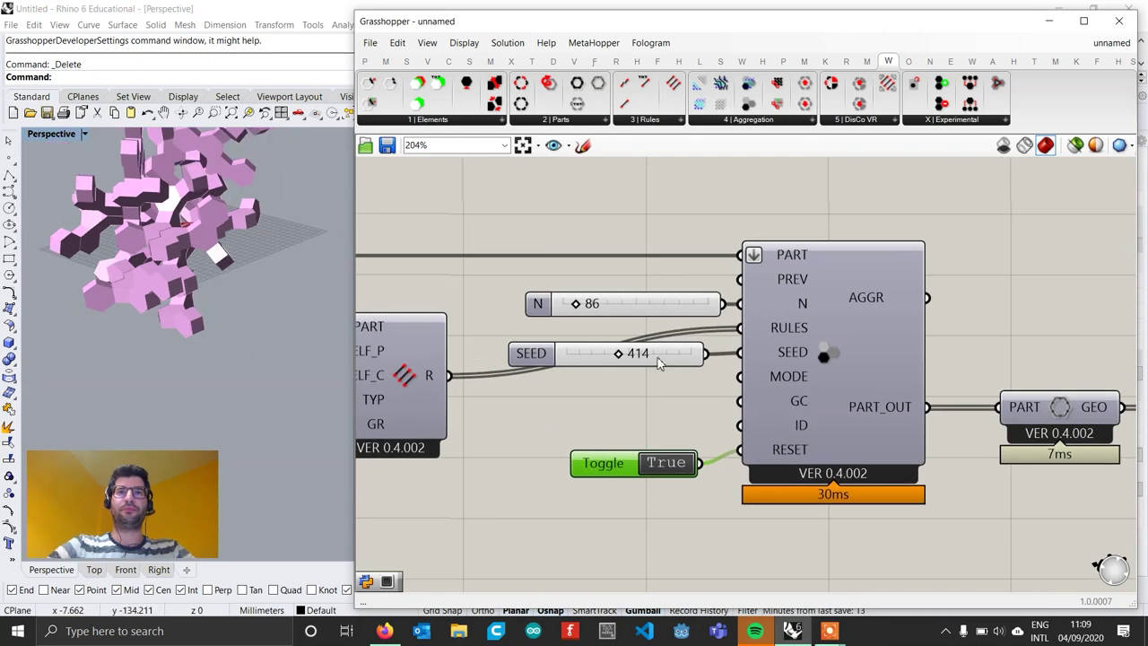
mouse_move(657, 357)
mouse_down()
mouse_move(649, 371)
mouse_move(589, 367)
mouse_move(637, 368)
mouse_up()
click(627, 309)
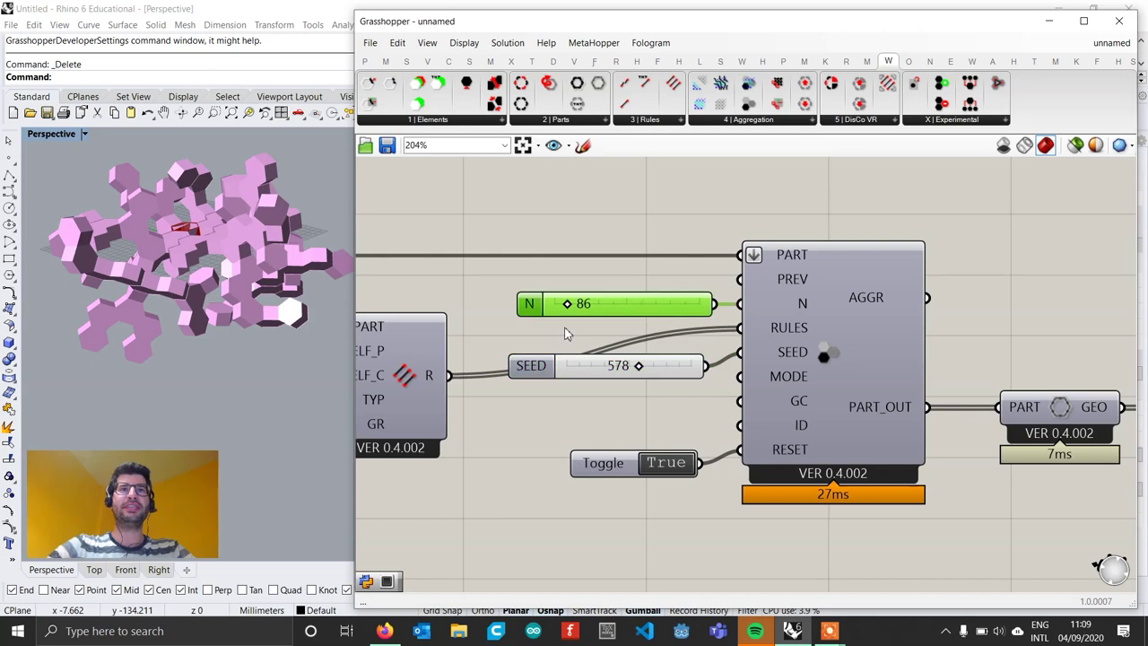
drag(639, 373, 644, 371)
Set the seed to 200 and inspect the aggregation from different angles and distances in the Rhino viewport
double_click(644, 370)
text(2)
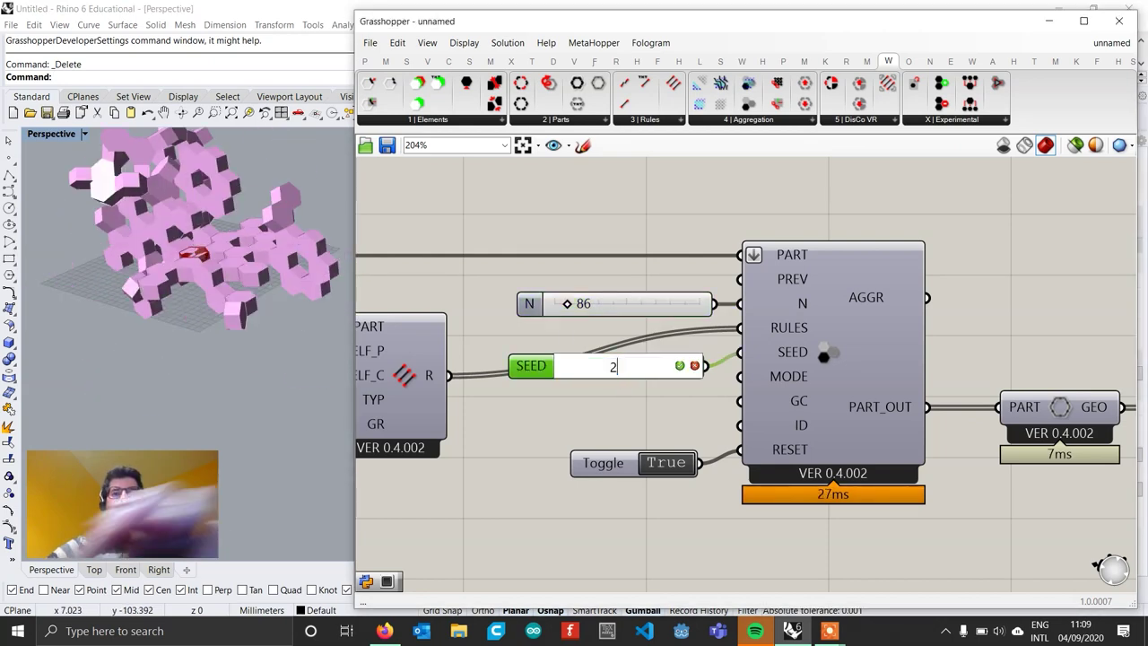
text(00)
key(Return)
right_drag(157, 305, 229, 317)
scroll(130, 378, down, 8)
scroll(130, 378, up, 8)
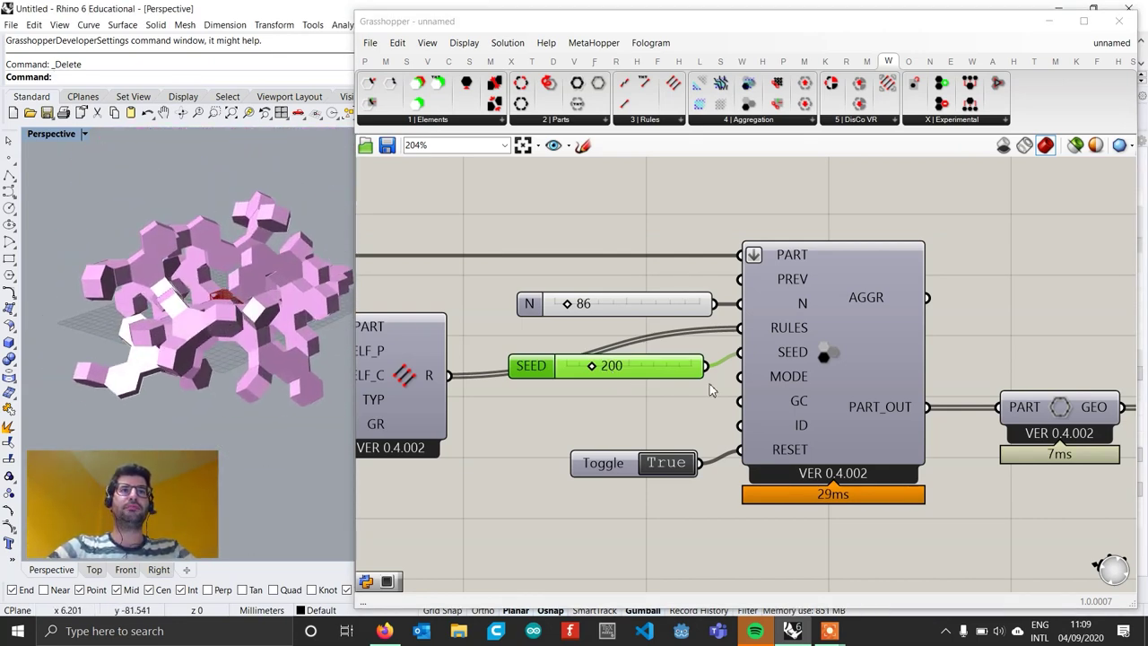
right_click(60, 139)
click(71, 168)
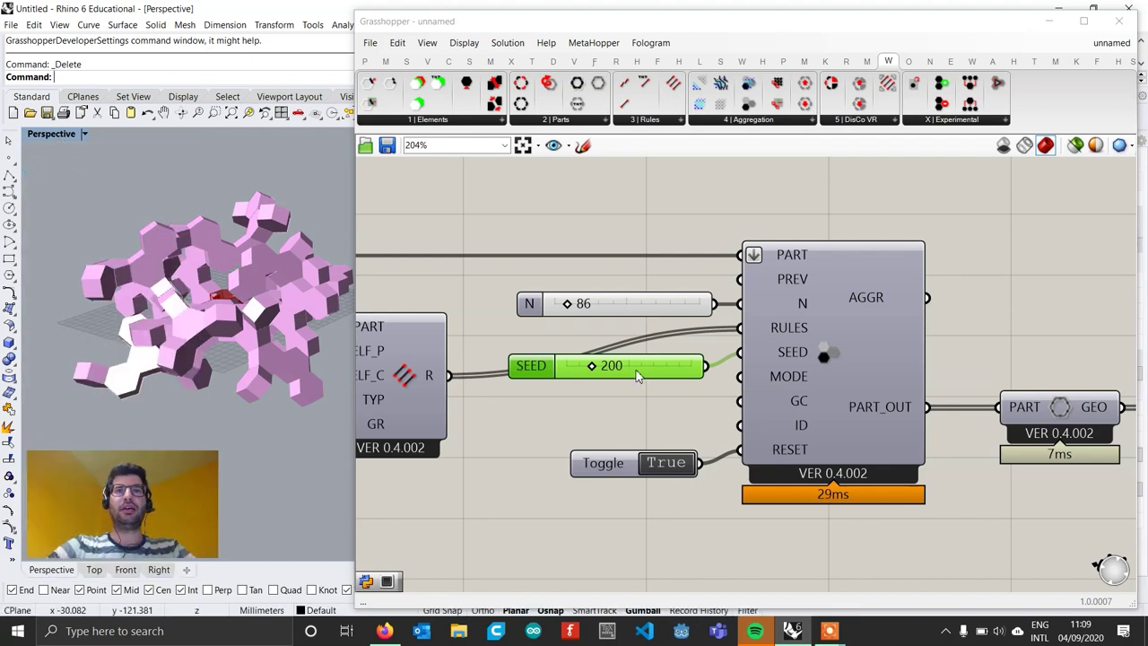
Change the seed to 278 and view that variant from another angle
scroll(596, 370, up, 2)
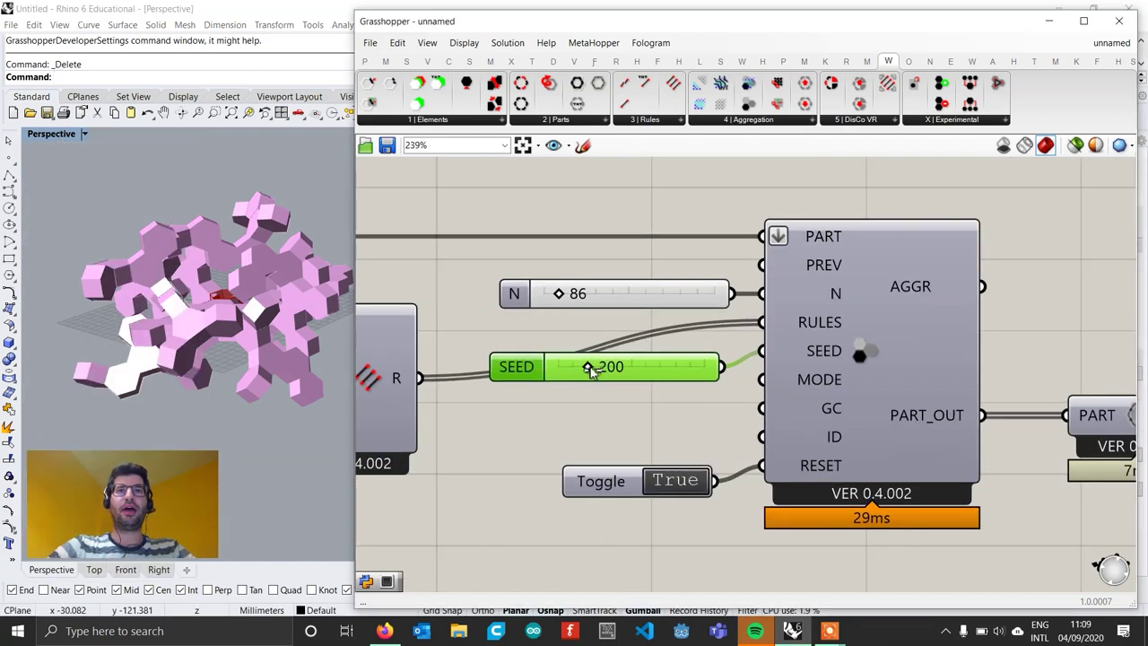
drag(588, 368, 603, 372)
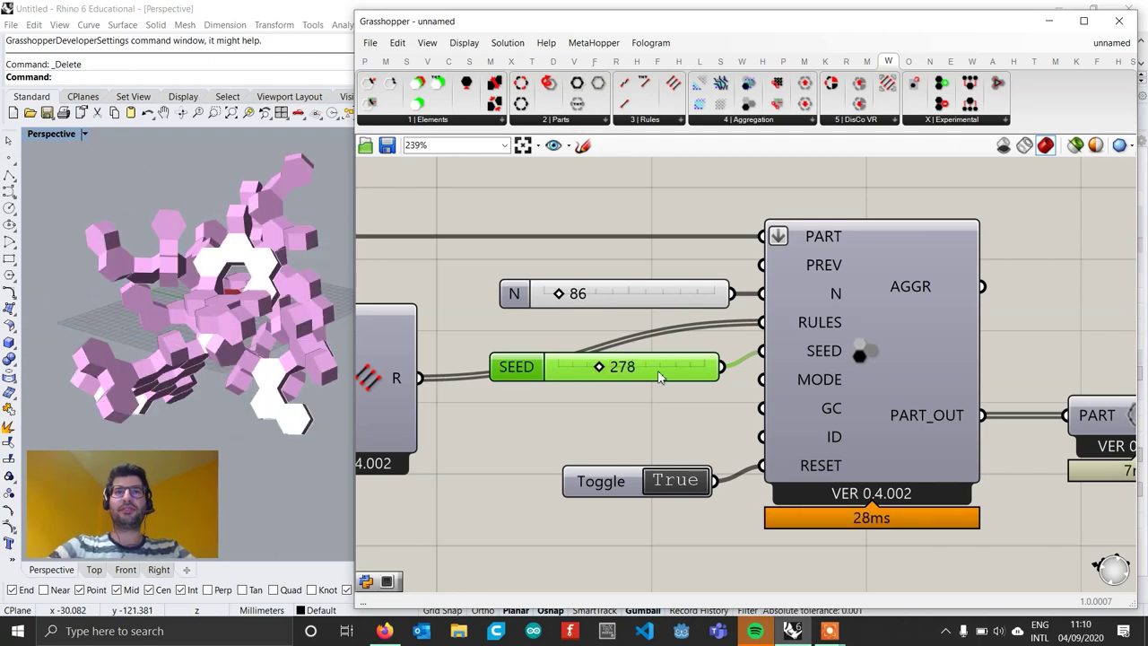
right_drag(303, 336, 260, 318)
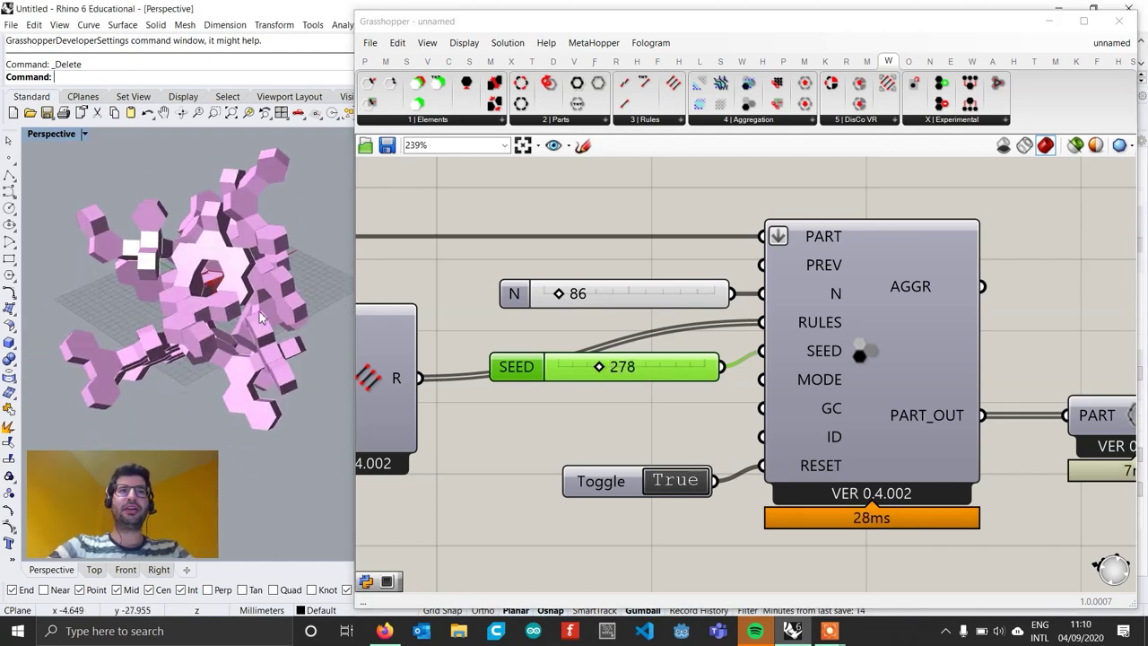
Return the seed to 200 and orbit around the recreated aggregation to compare it
double_click(652, 370)
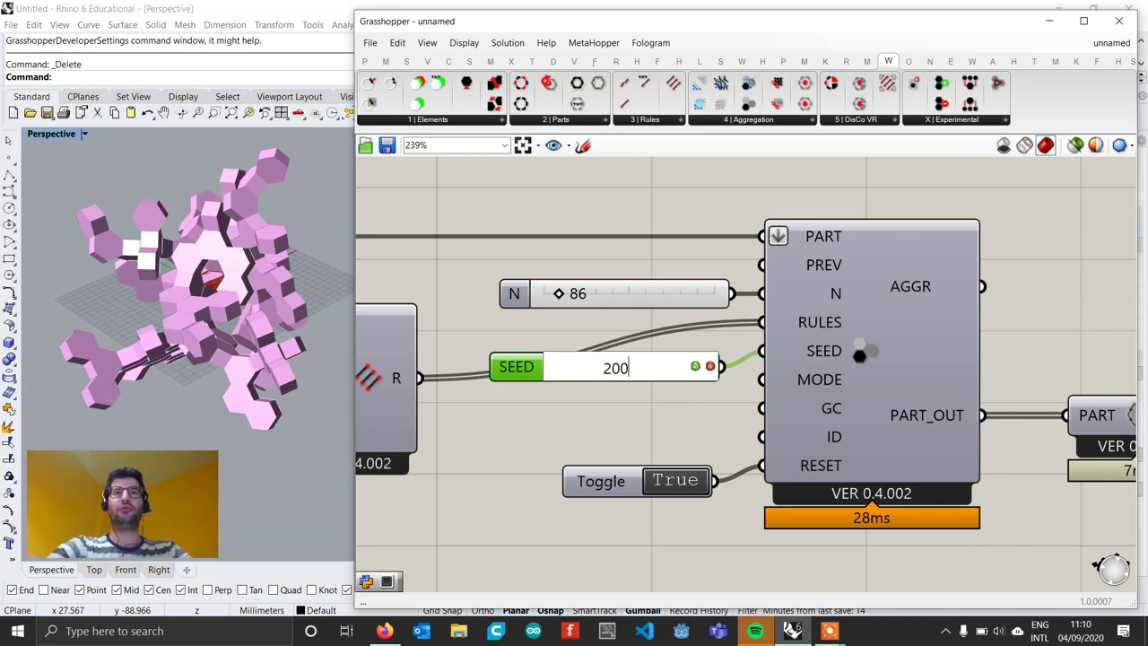
key(Return)
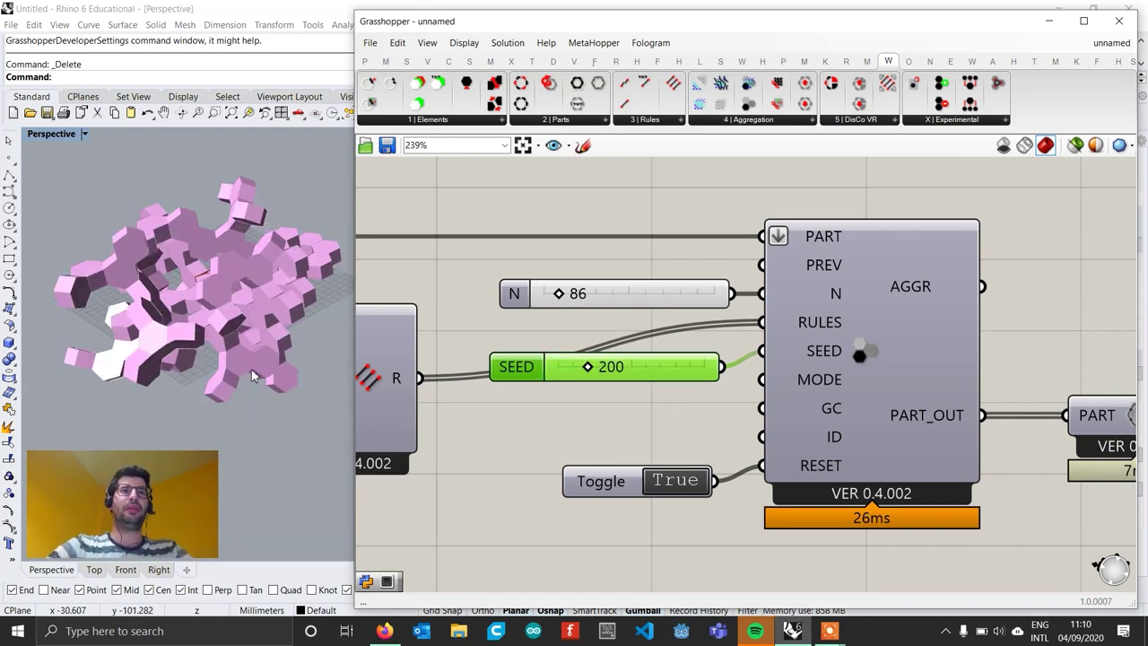
right_drag(253, 376, 202, 273)
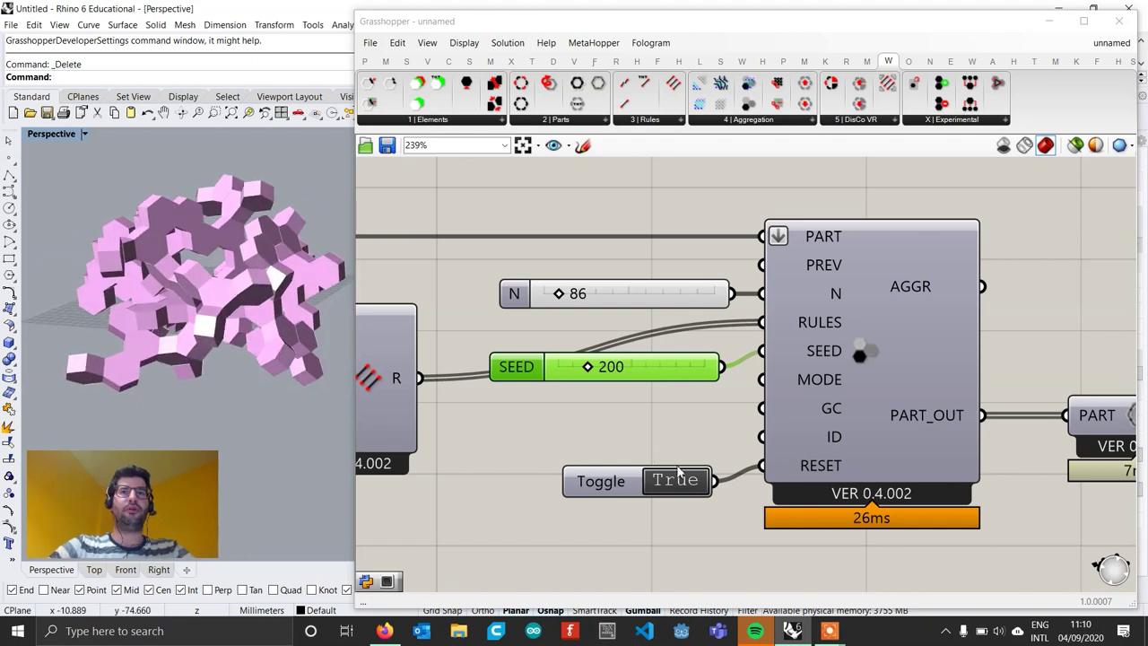
Move the aggregation component together with its sliders, toggle, geometry and preview components farther from the rules generator
scroll(666, 476, down, 3)
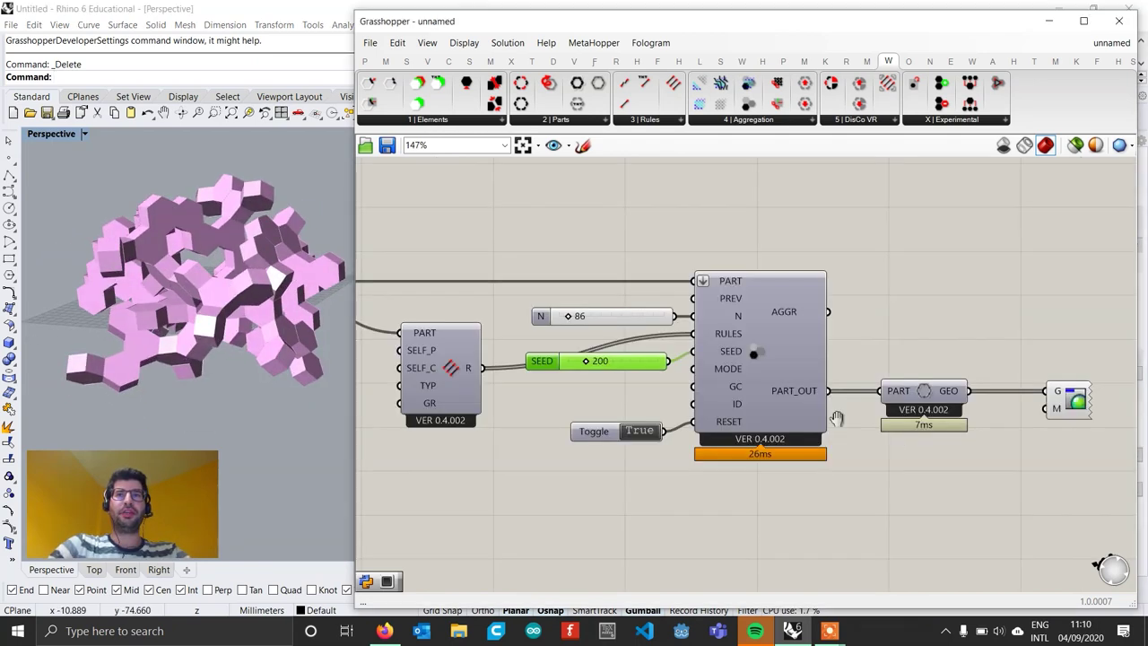
drag(1062, 469, 522, 229)
drag(681, 316, 756, 313)
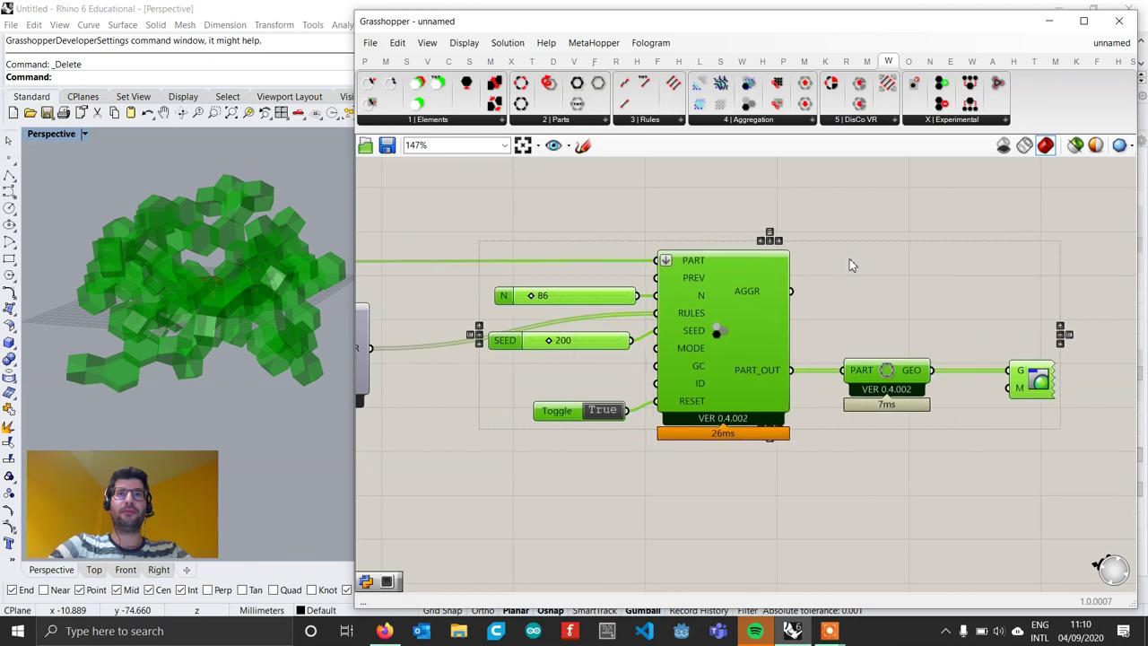
click(849, 259)
scroll(652, 380, up, 1)
click(583, 339)
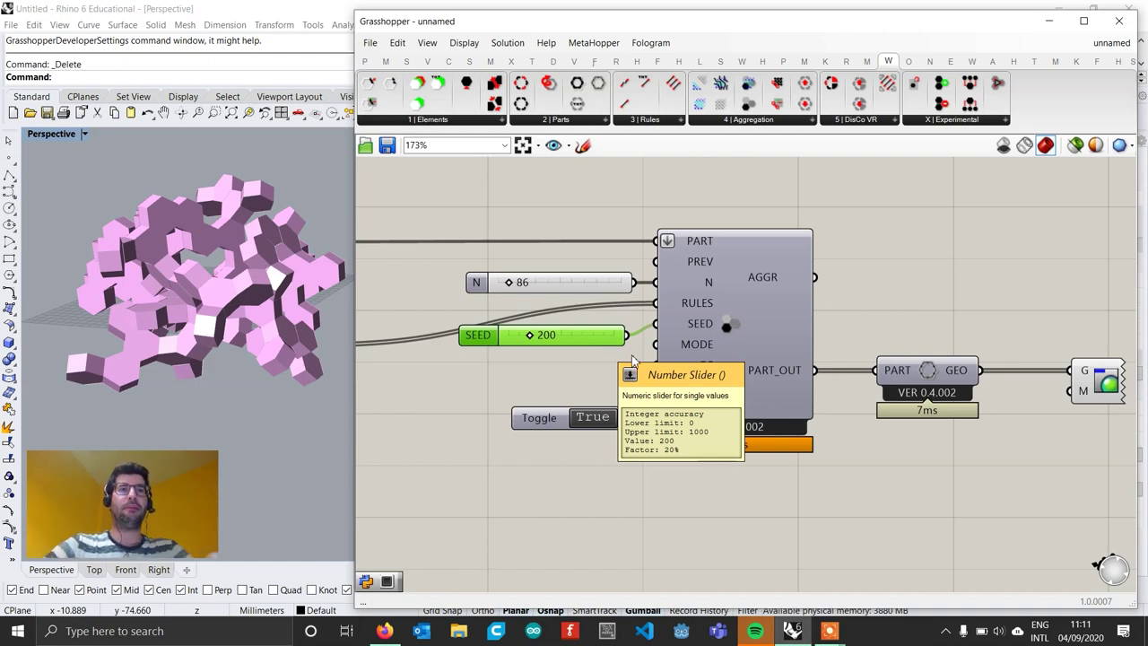
scroll(642, 305, down, 1)
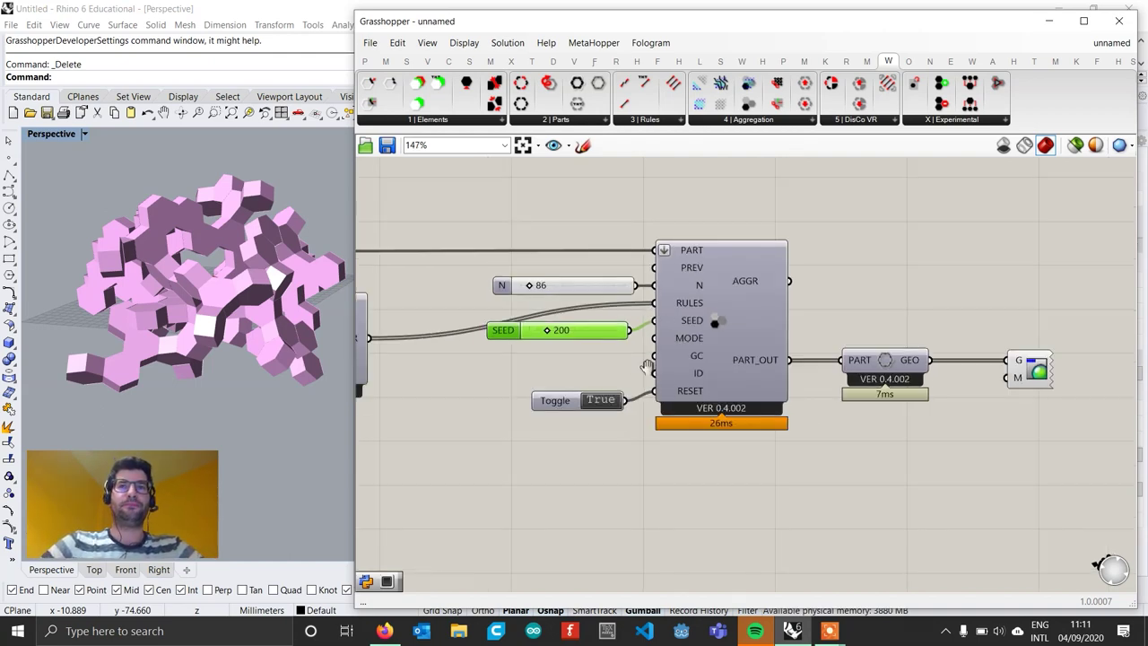
Raise the aggregation's part count N to 1000
right_drag(648, 366, 621, 307)
right_drag(933, 350, 844, 366)
click(923, 328)
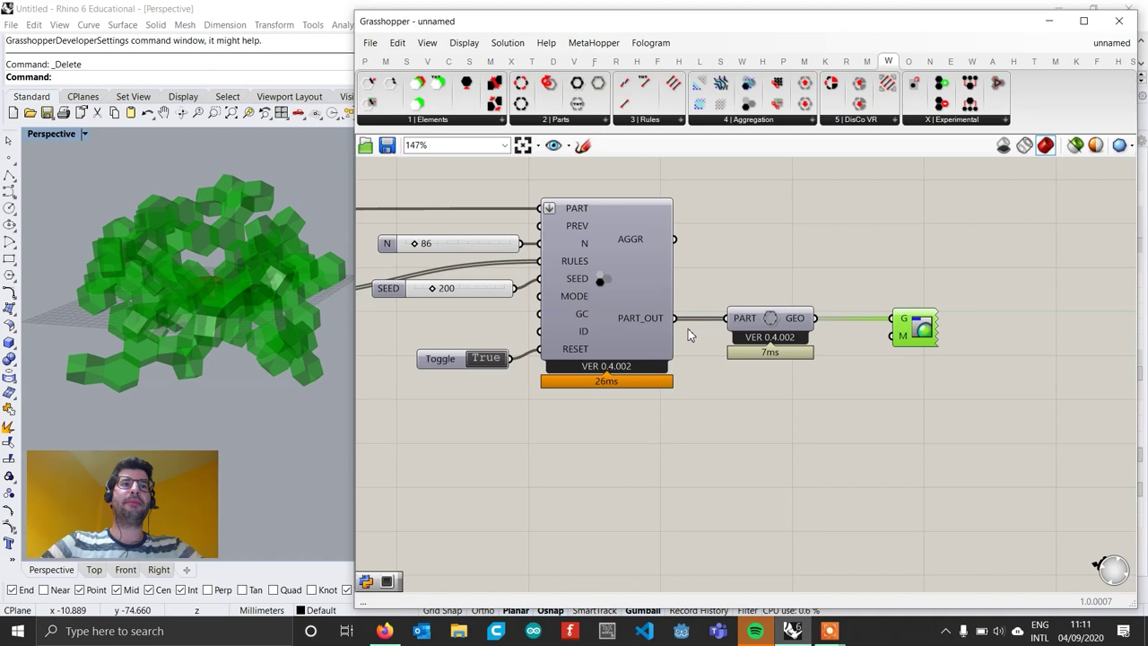
scroll(442, 251, up, 1)
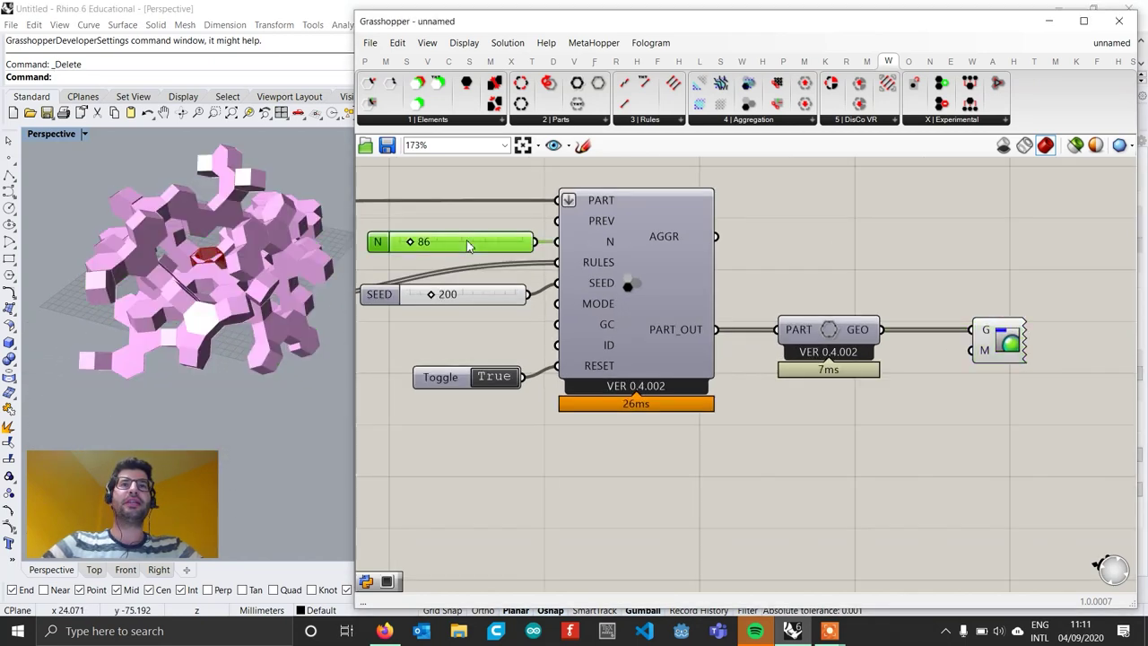
double_click(444, 242)
text(1000)
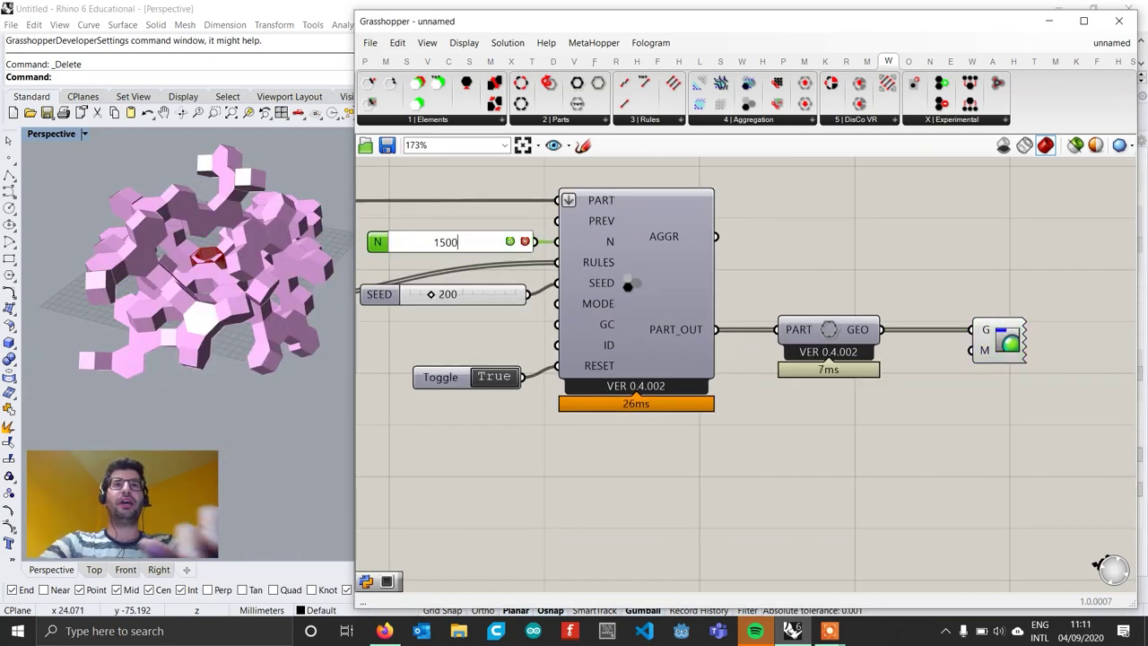
key(Return)
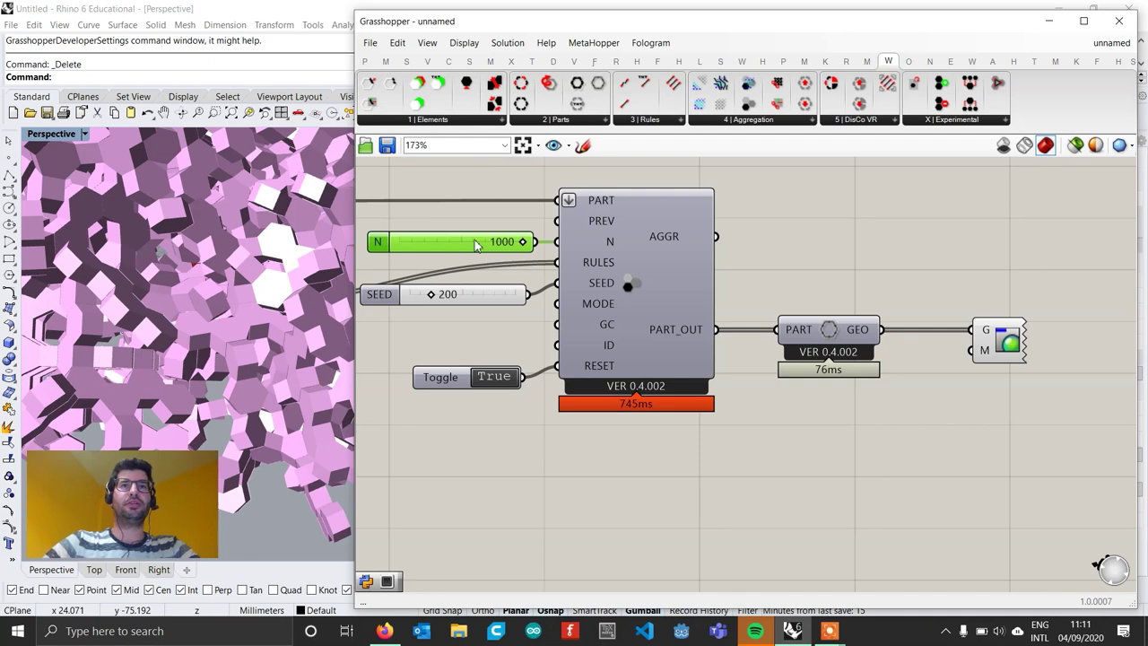
Set the aggregation's part count N to 150
double_click(479, 244)
text(150)
key(Return)
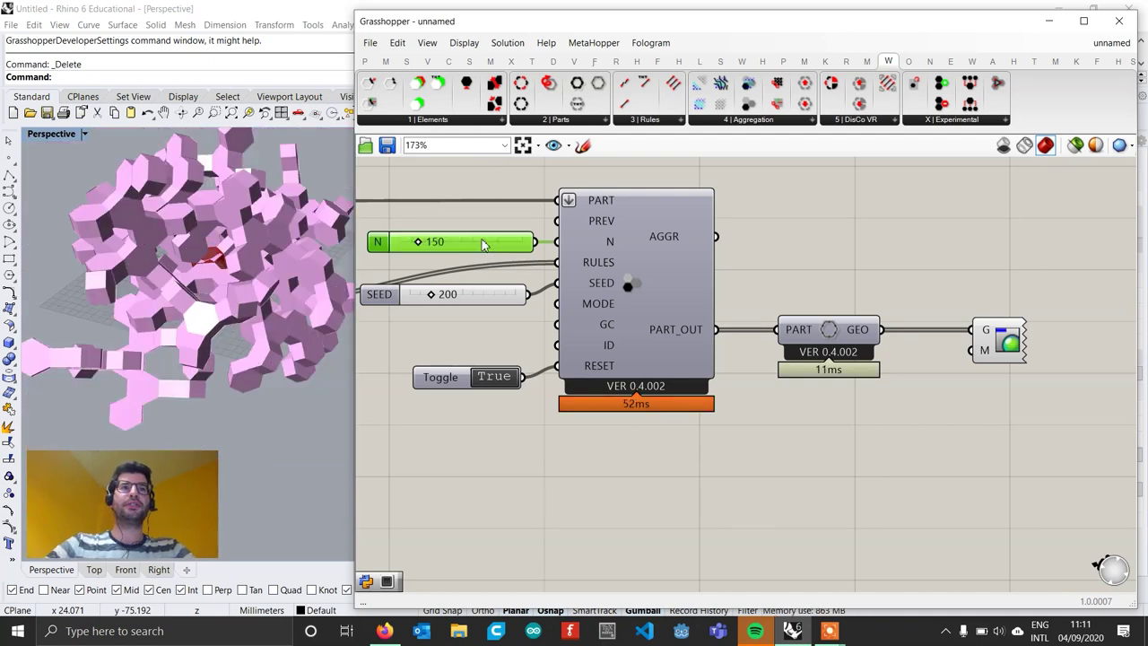
Set the seed to 0 and inspect the aggregation variant from another angle in the Rhino viewport
scroll(475, 296, up, 2)
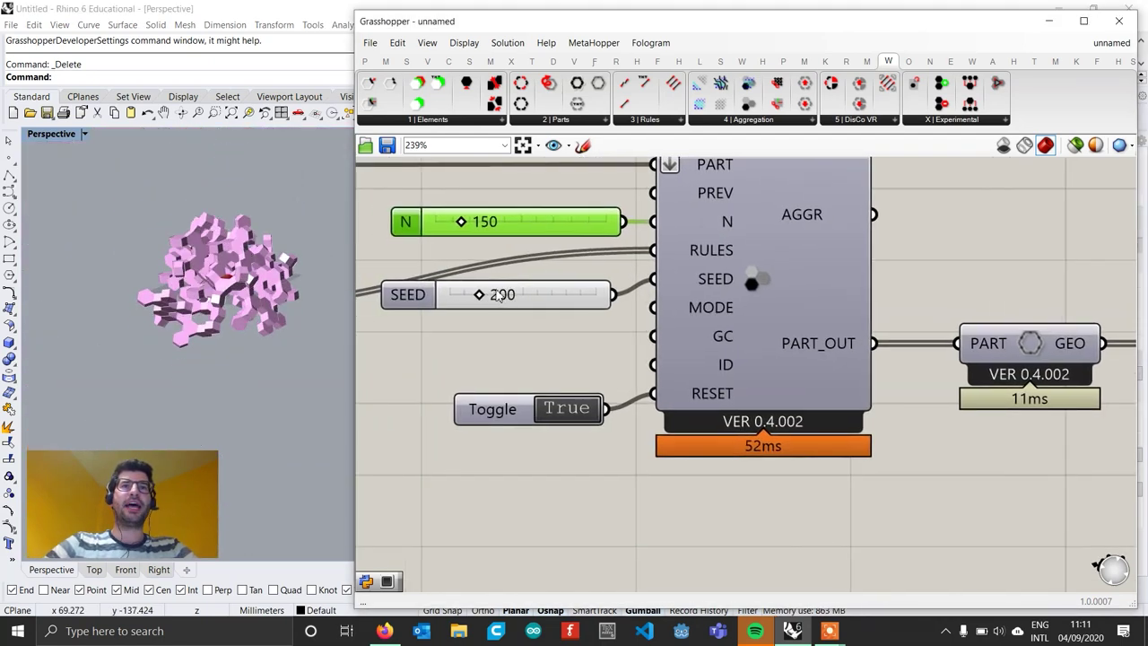
drag(499, 296, 369, 315)
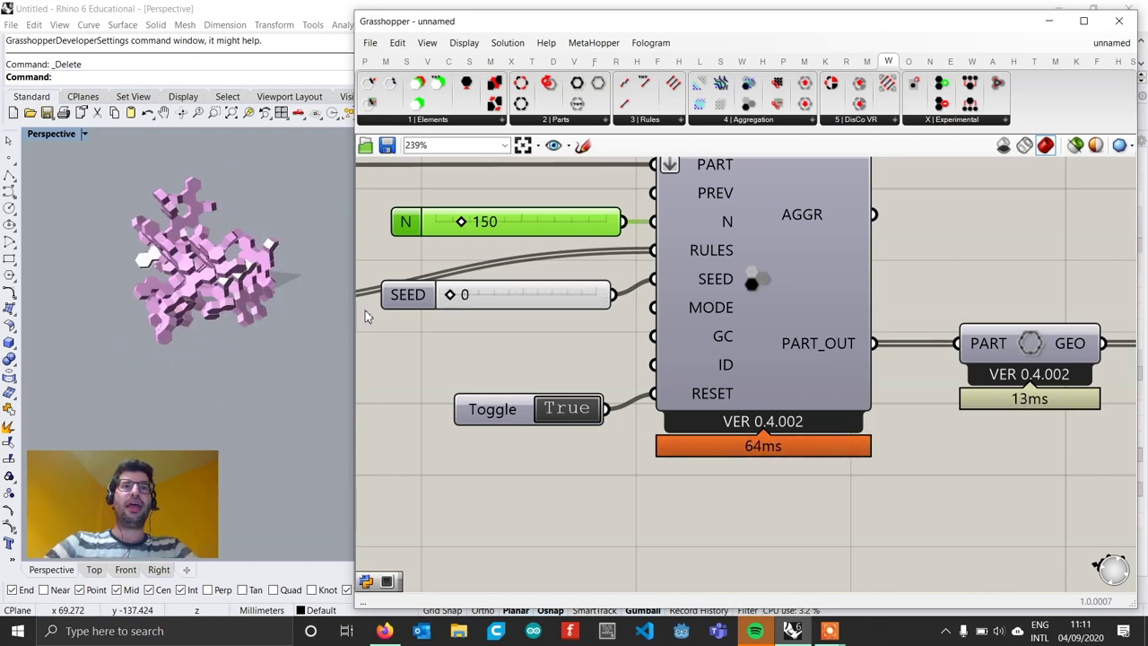
click(303, 316)
scroll(195, 321, up, 5)
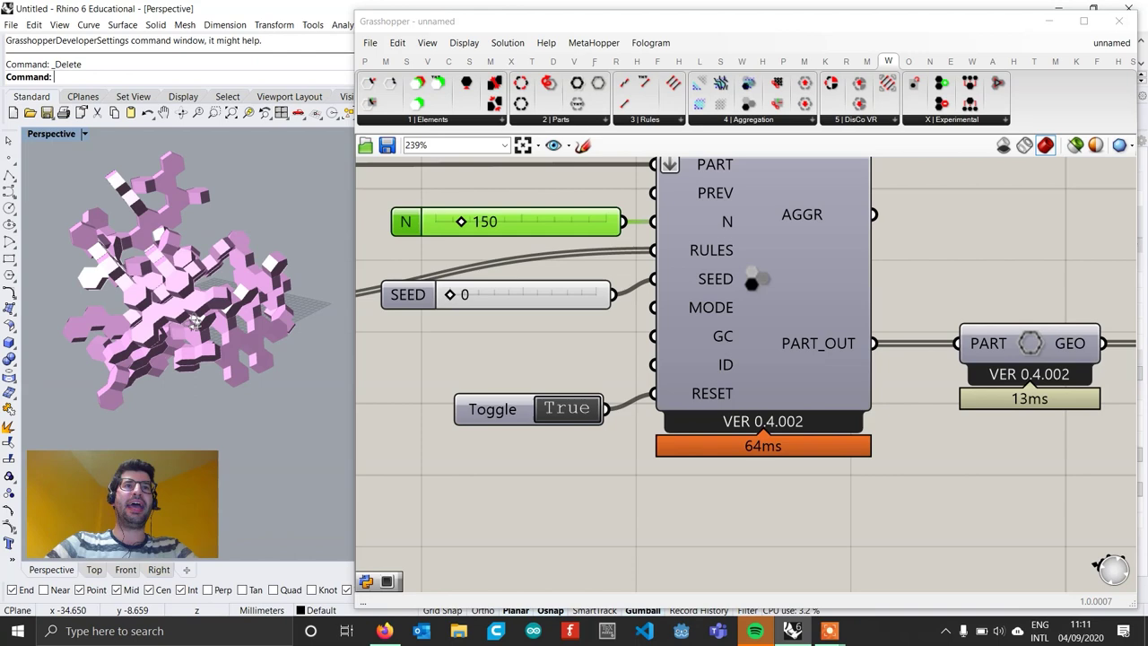
right_drag(195, 319, 252, 316)
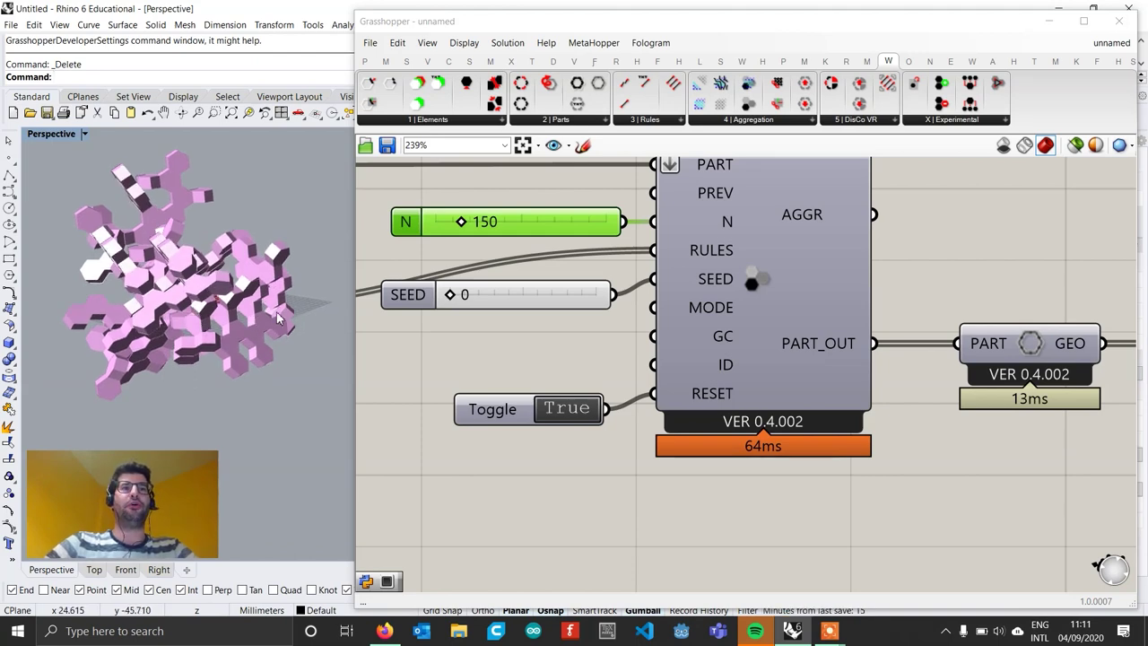
scroll(269, 319, down, 2)
scroll(1040, 391, down, 2)
Add a Bounding Box component below the preview component and connect the parts' GEO output to its content input
right_drag(1040, 391, 563, 359)
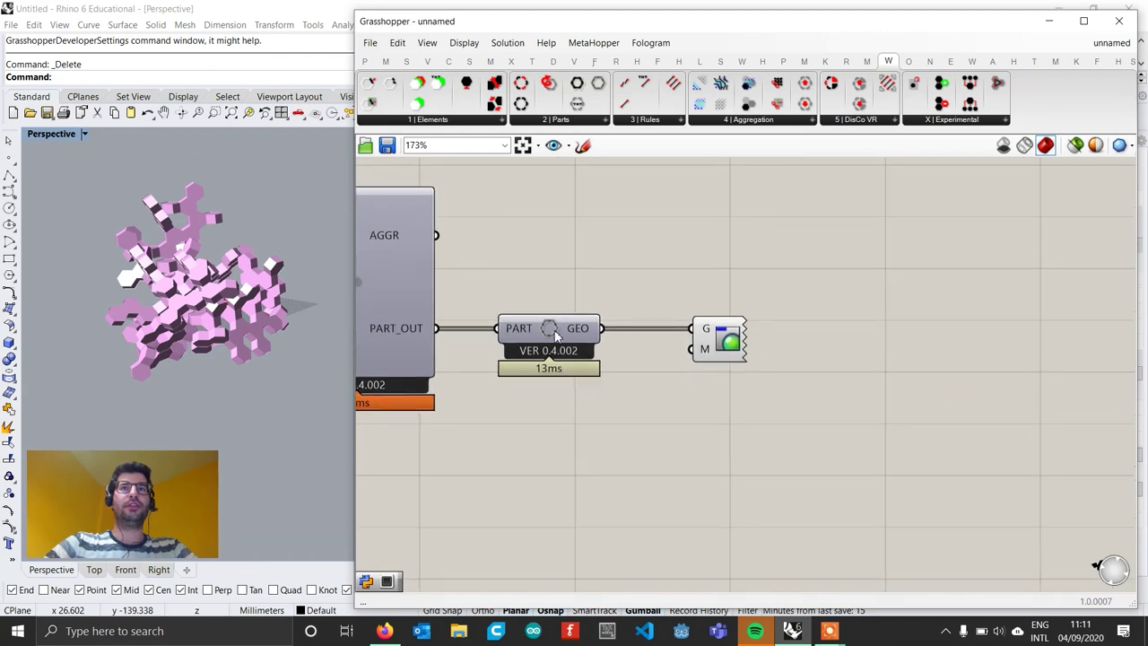
mouse_move(580, 333)
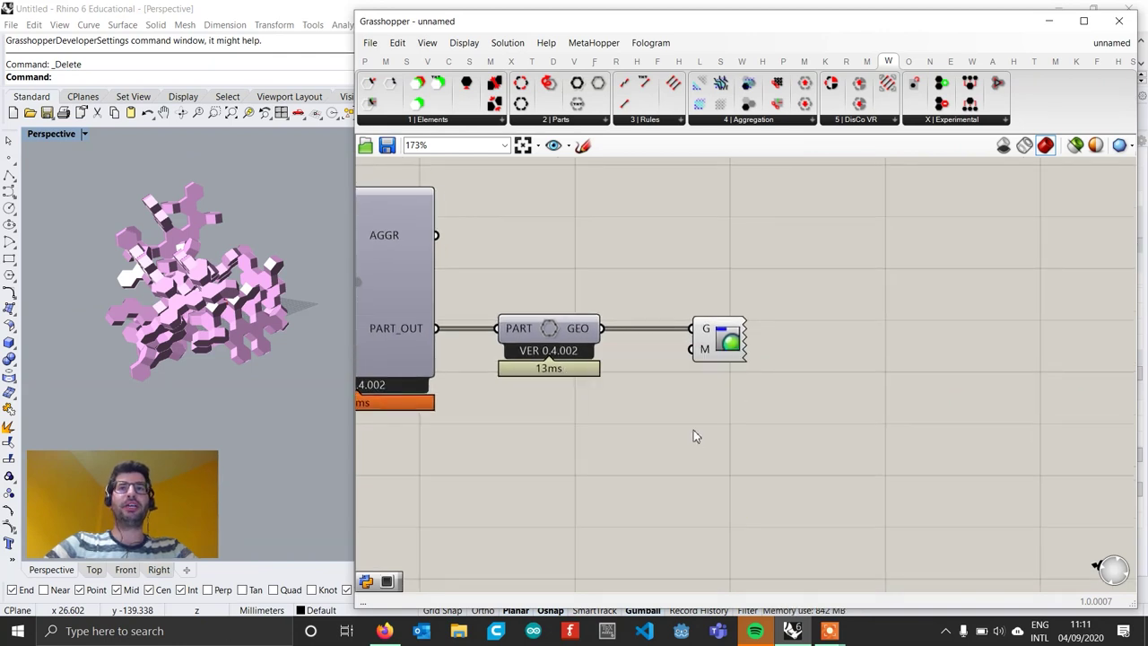
double_click(692, 429)
text(bound)
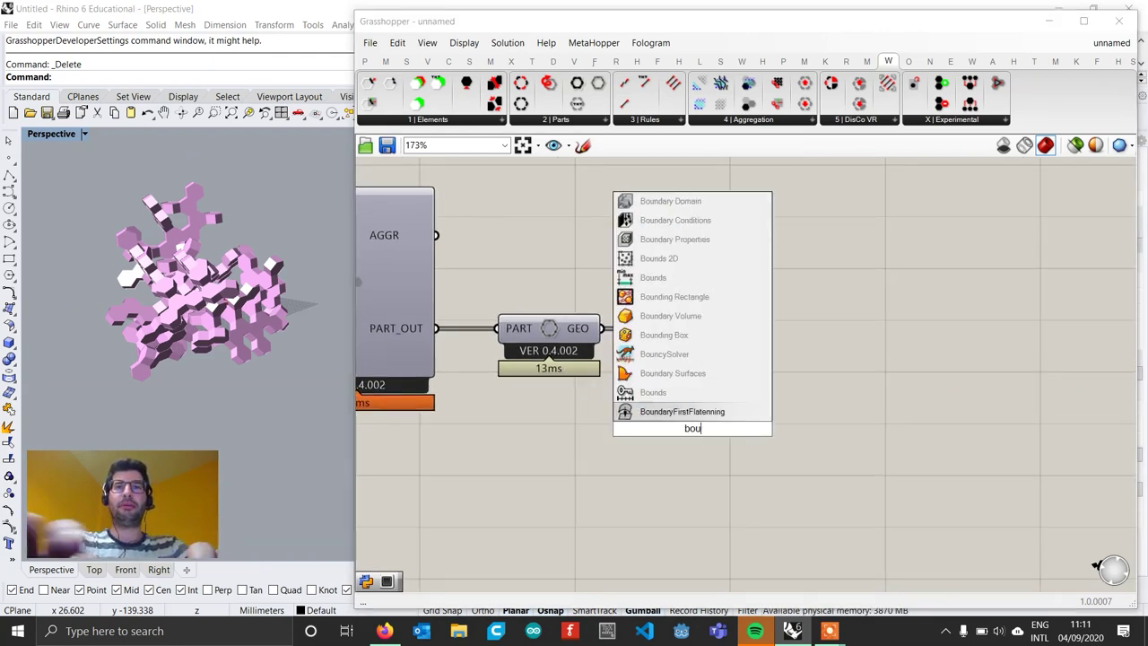
key(Up)
key(Up)
key(Up)
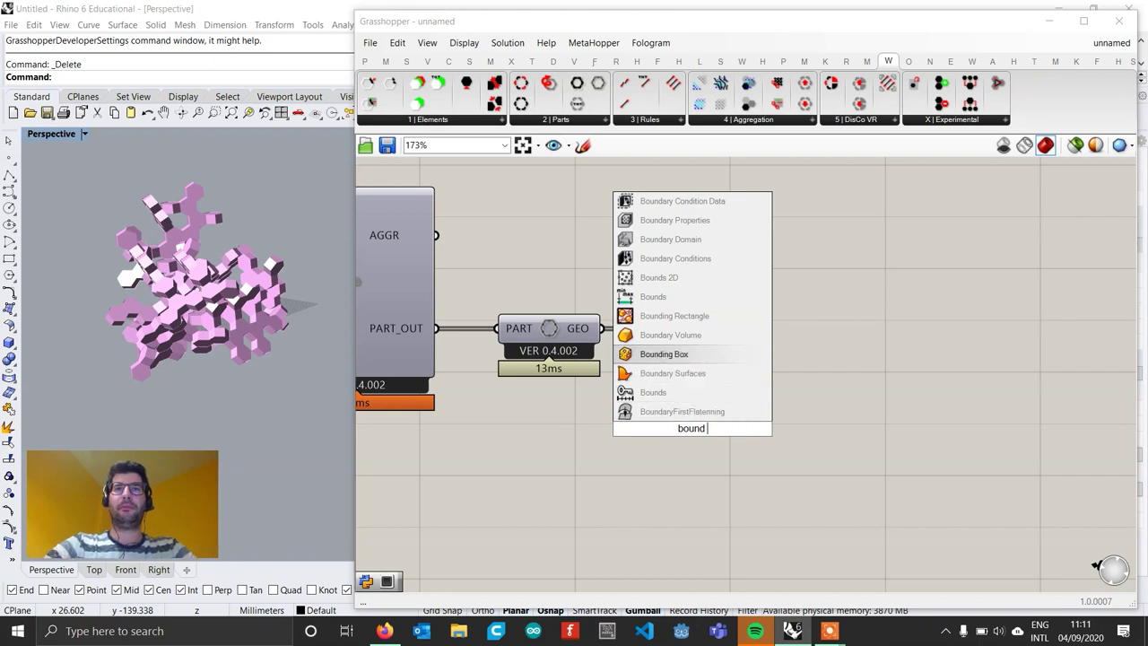
key(Return)
drag(601, 332, 662, 418)
Switch the Bounding Box component to Union Box, shift it slightly aside and view the box around the aggregation
right_click(696, 431)
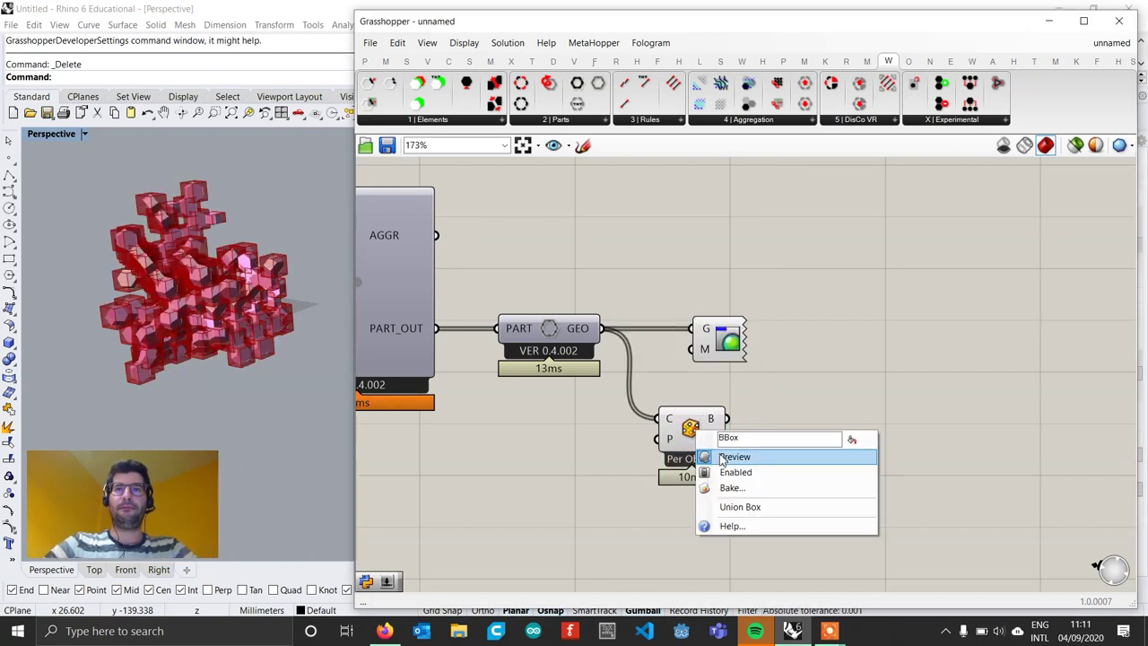
click(740, 506)
drag(731, 423, 728, 409)
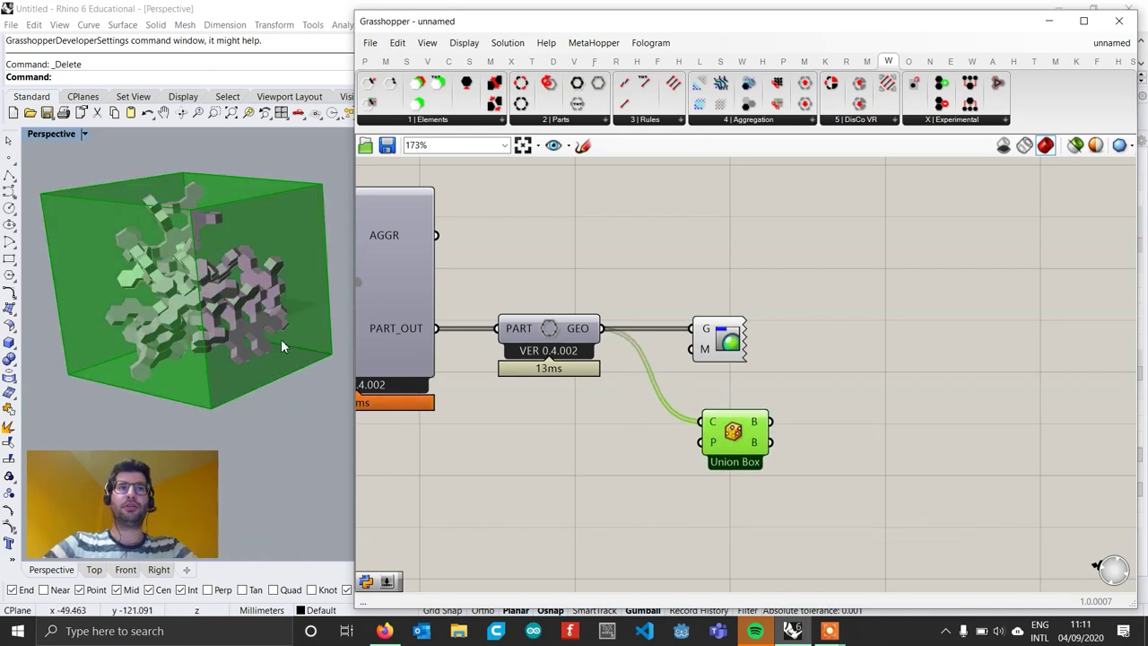
scroll(258, 319, down, 2)
right_drag(258, 319, 260, 371)
Add a Volume component beside the Bounding Box and connect the box output to its geometry input
double_click(876, 448)
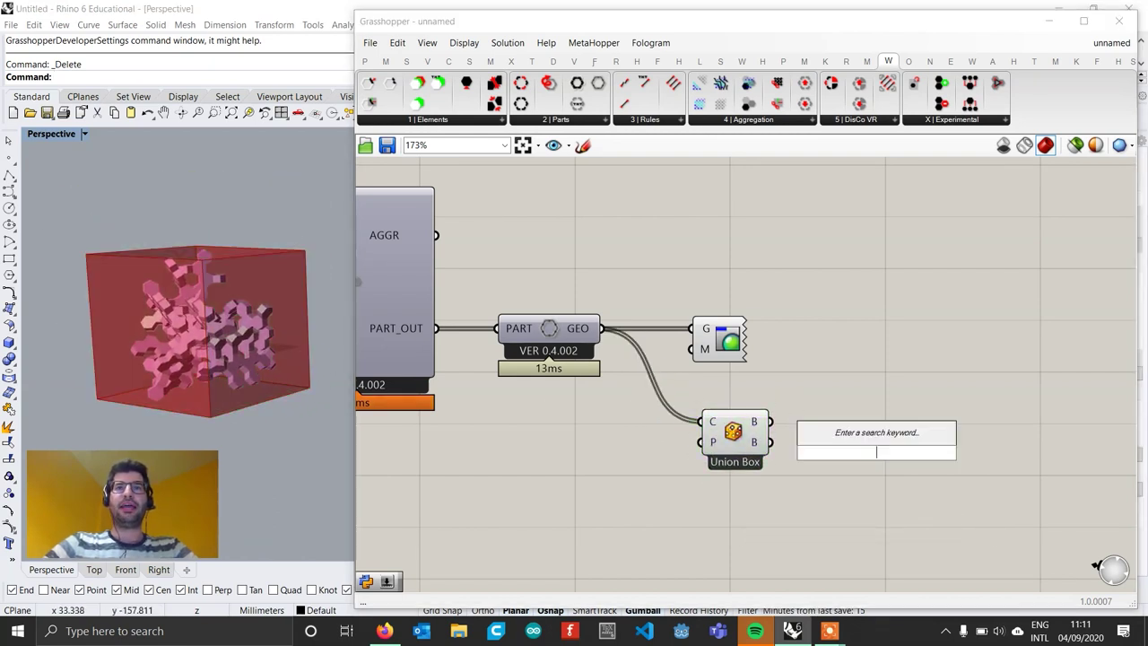
text(volume)
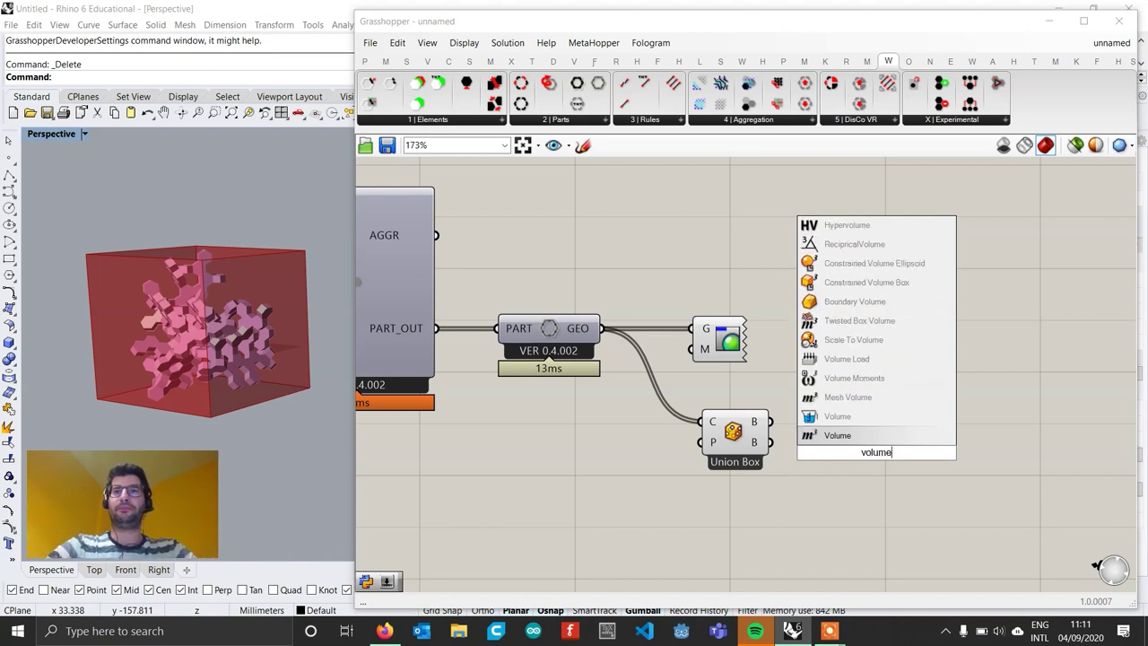
key(Return)
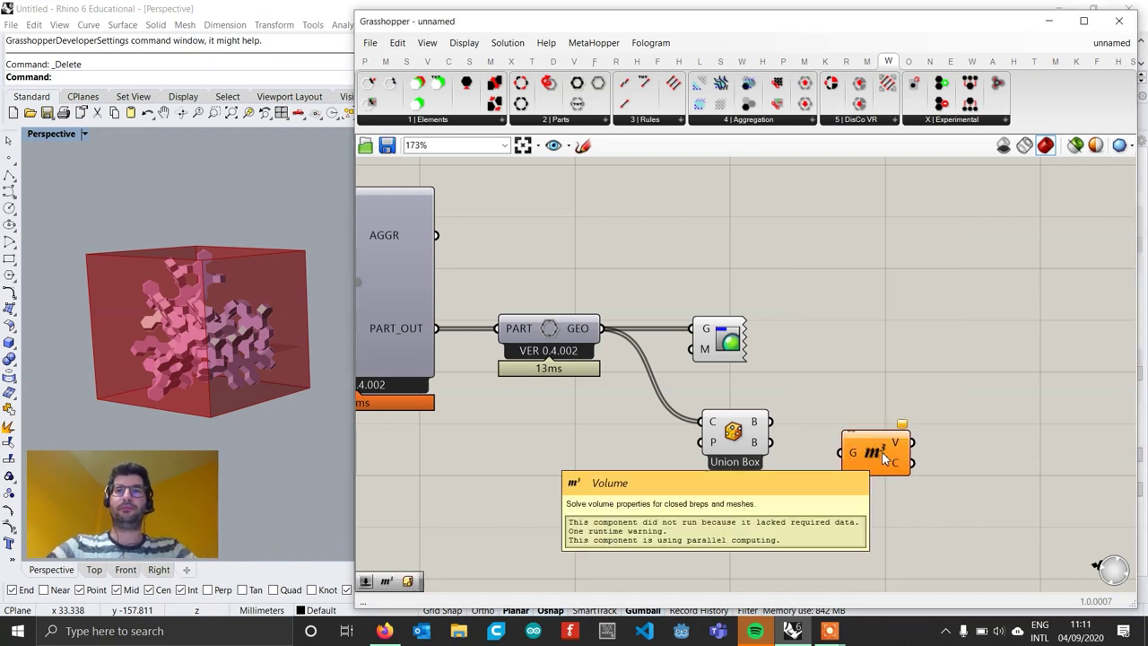
drag(769, 422, 857, 434)
Add a panel, connect the volume output to it, and place it above the Volume component at a narrower width
right_drag(857, 434, 791, 424)
double_click(793, 418)
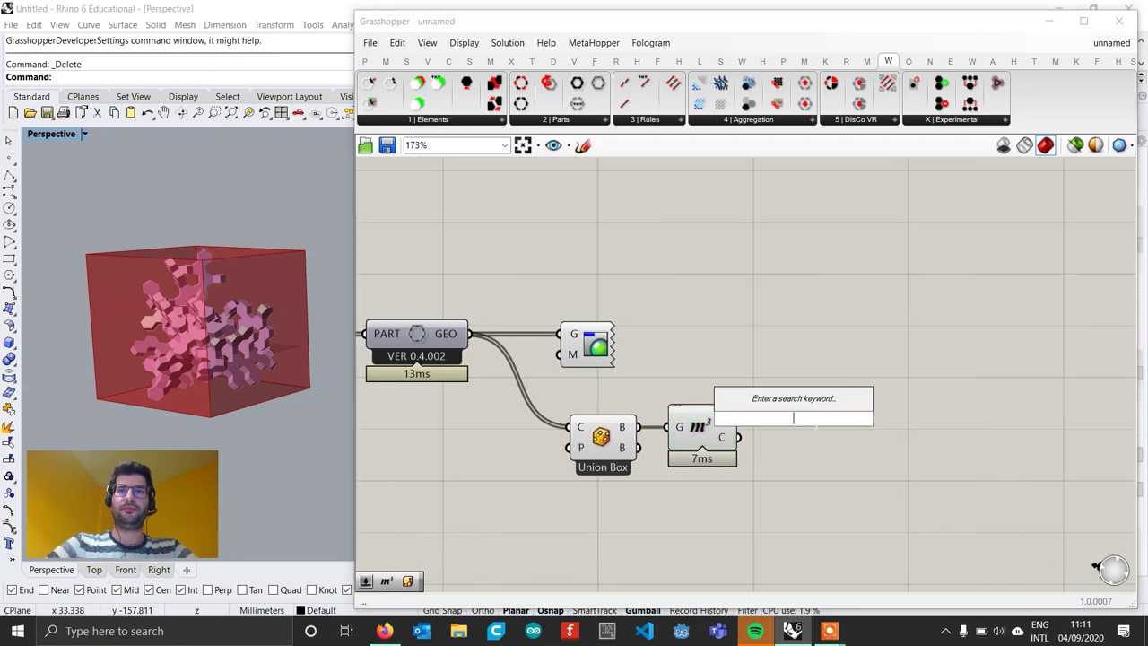
text(//)
key(Return)
drag(812, 420, 889, 391)
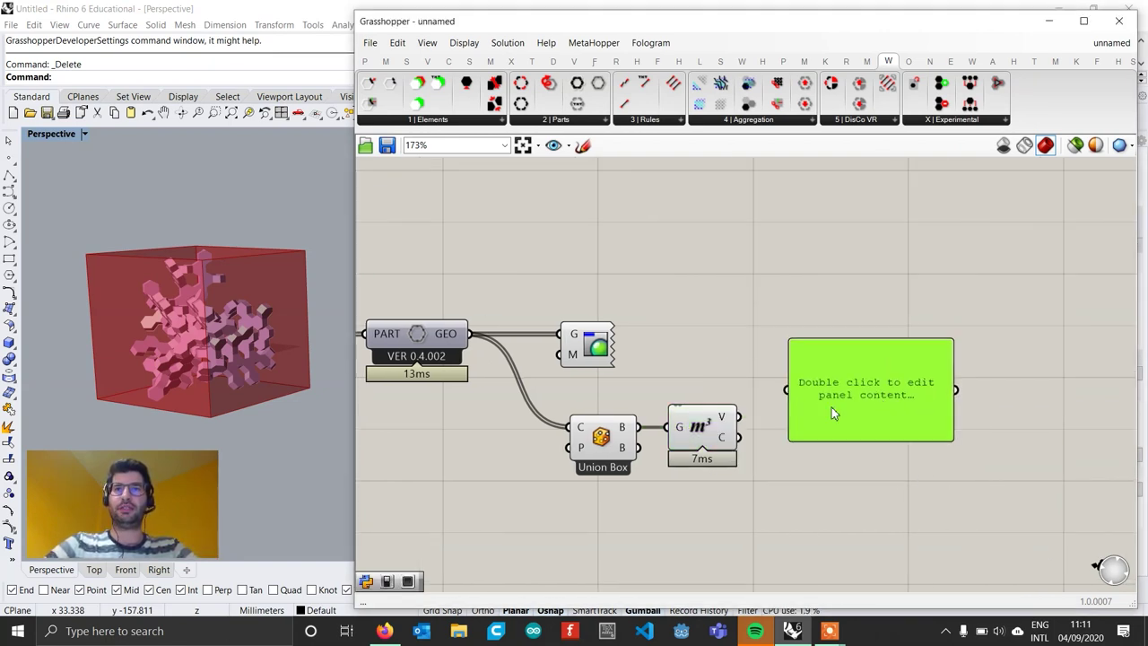
drag(739, 416, 787, 388)
drag(880, 390, 831, 334)
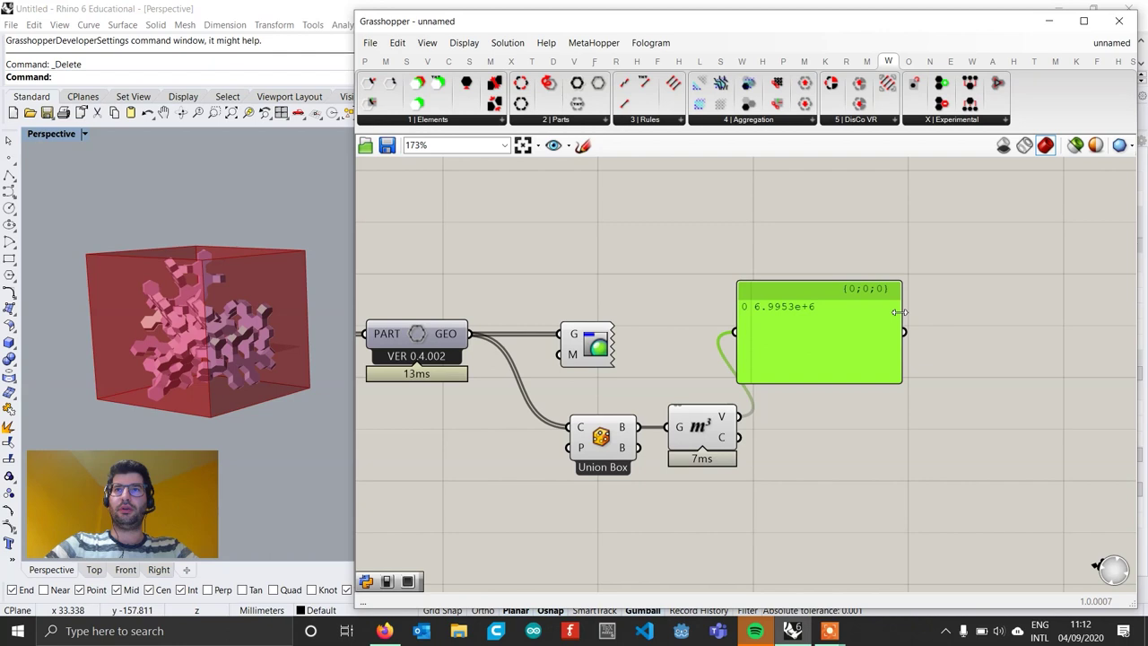
drag(900, 313, 815, 339)
Move the SEED slider below the reset toggle to separate it from the other aggregation inputs
scroll(815, 338, down, 3)
right_drag(788, 359, 901, 354)
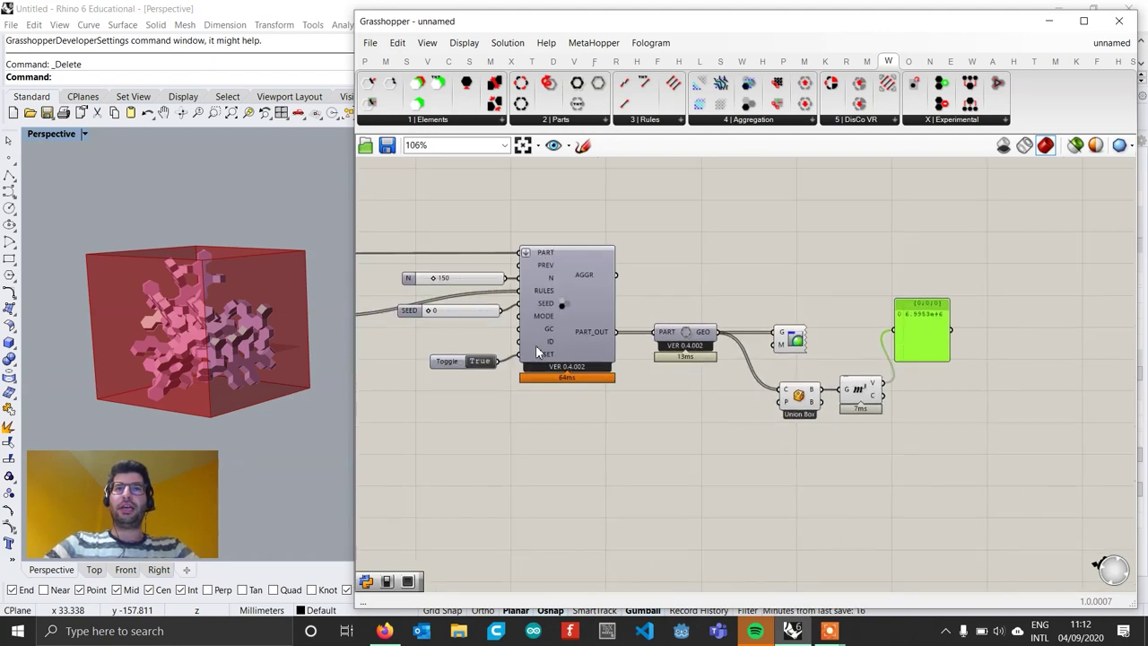
drag(448, 310, 426, 439)
right_drag(524, 446, 561, 447)
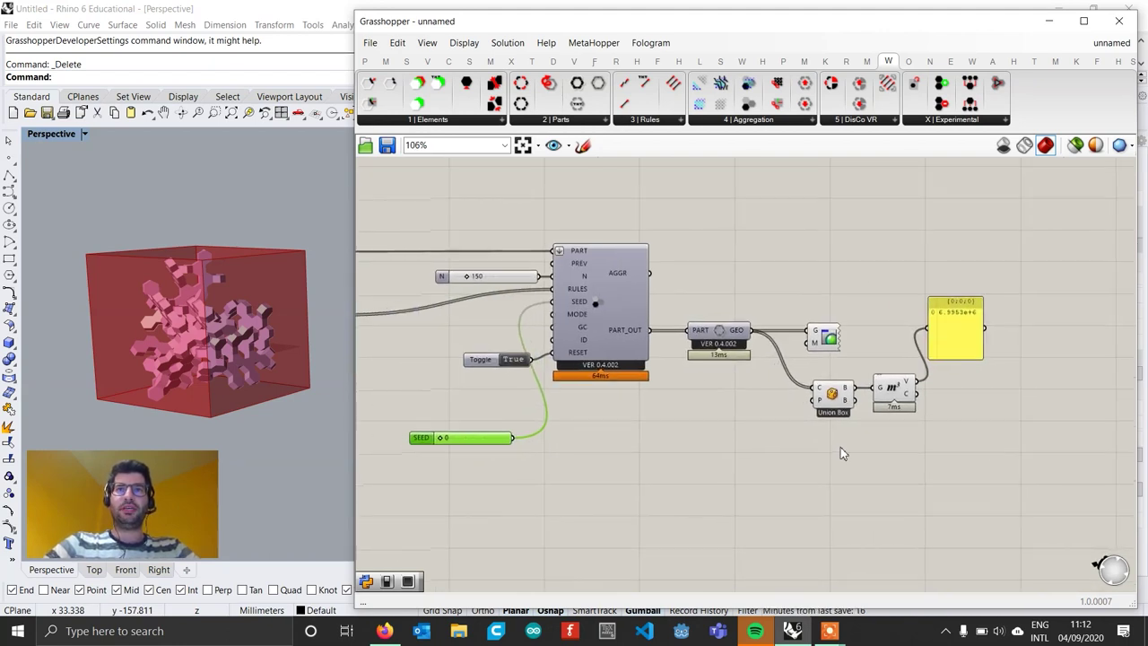
click(840, 446)
Add a Galapagos component below the aggregation, linking its Fitness to the volume output and its Genome to the SEED slider
scroll(647, 484, up, 1)
double_click(648, 468)
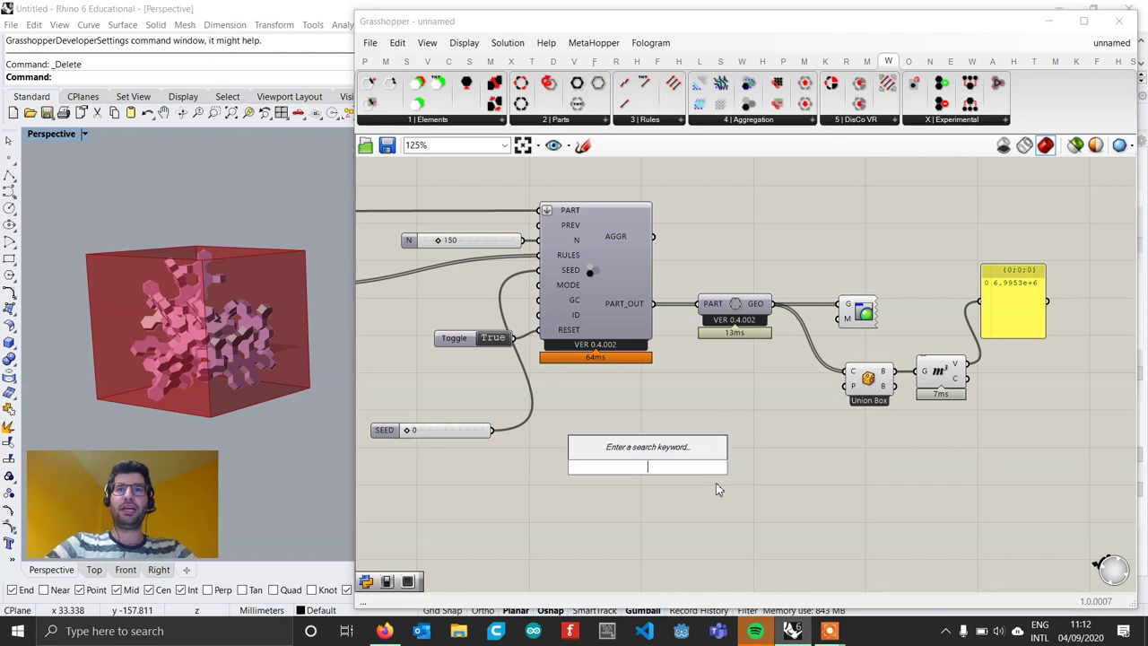
text(galap)
key(Return)
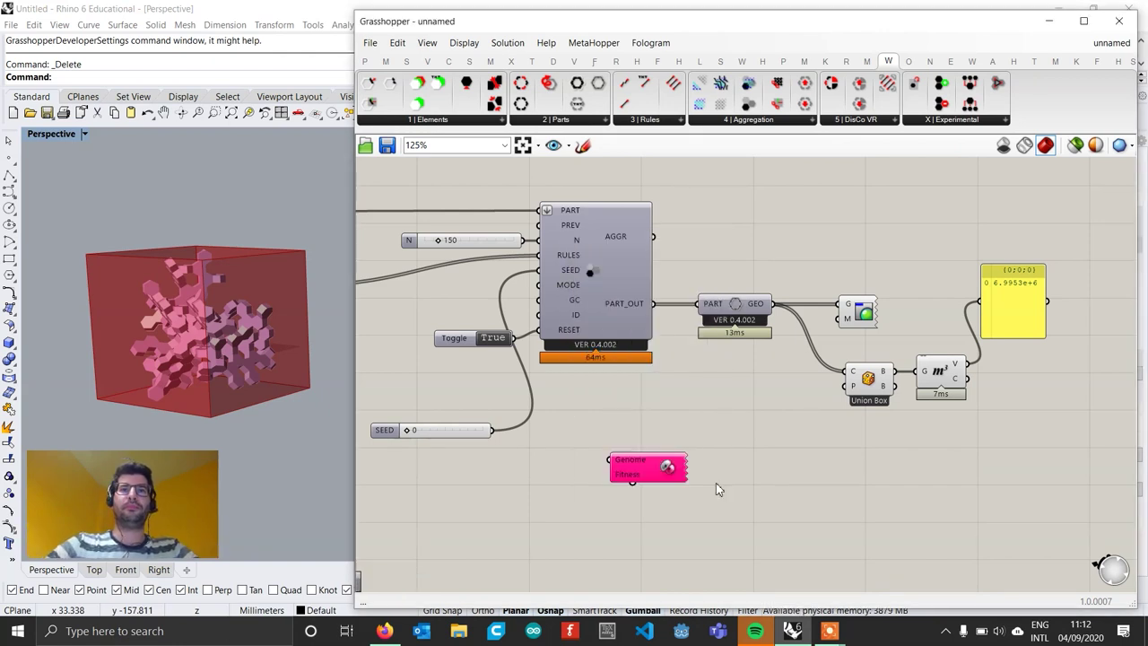
drag(633, 483, 973, 373)
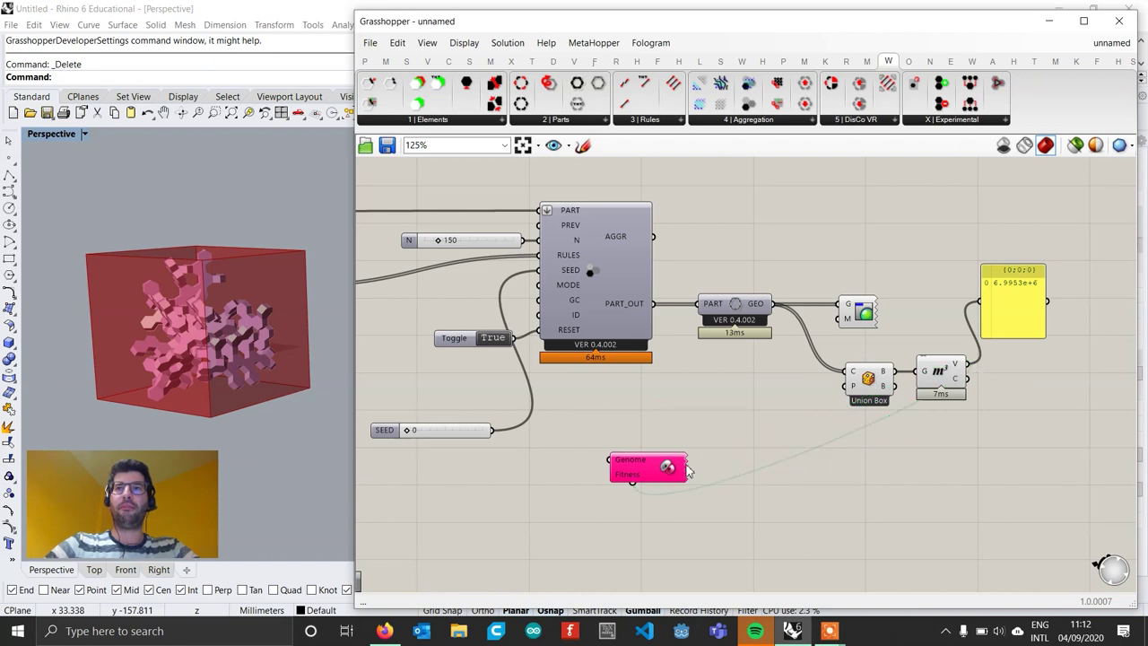
drag(665, 474, 476, 432)
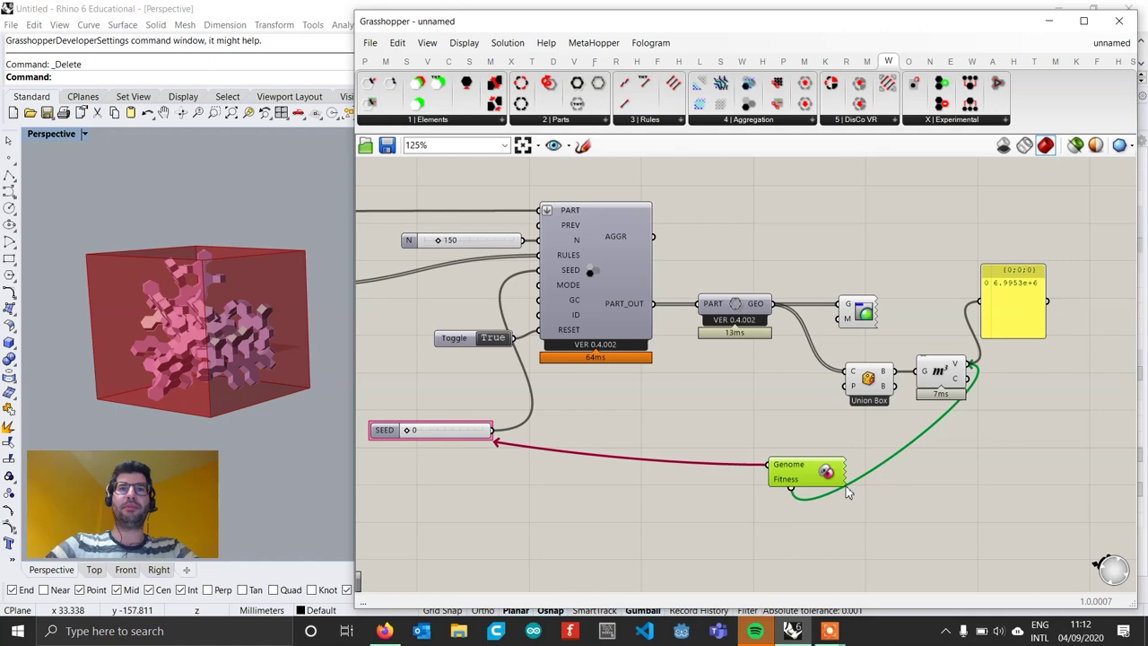
drag(811, 484, 710, 497)
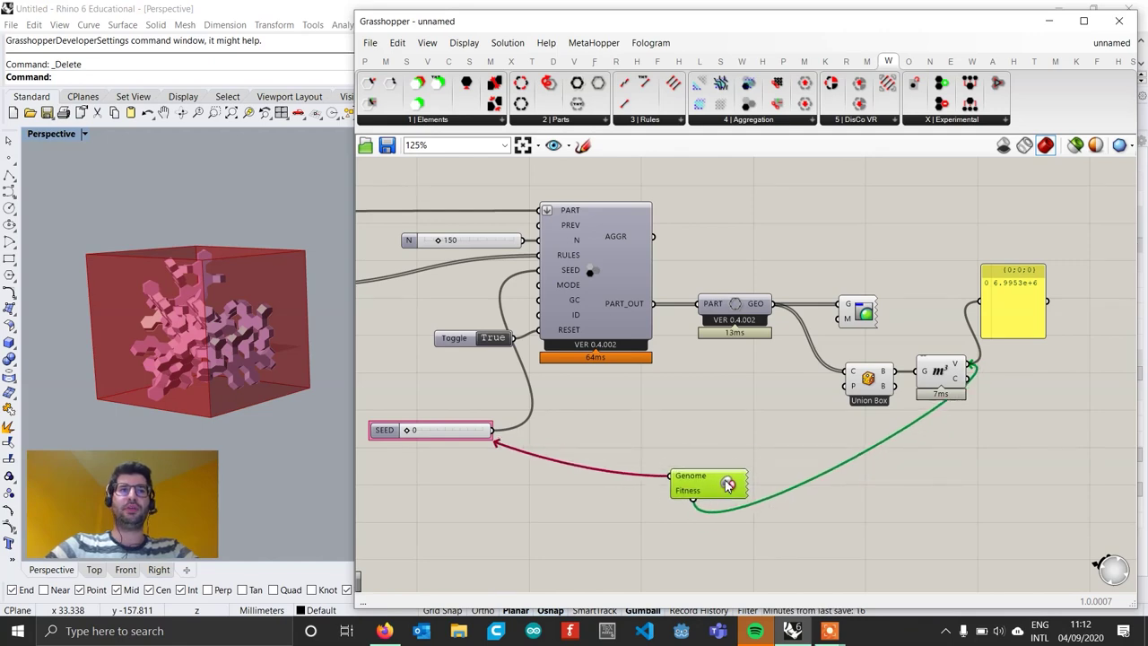
Open the Galapagos editor, move it clear of the Rhino viewport and set the fitness goal to Minimize
double_click(732, 484)
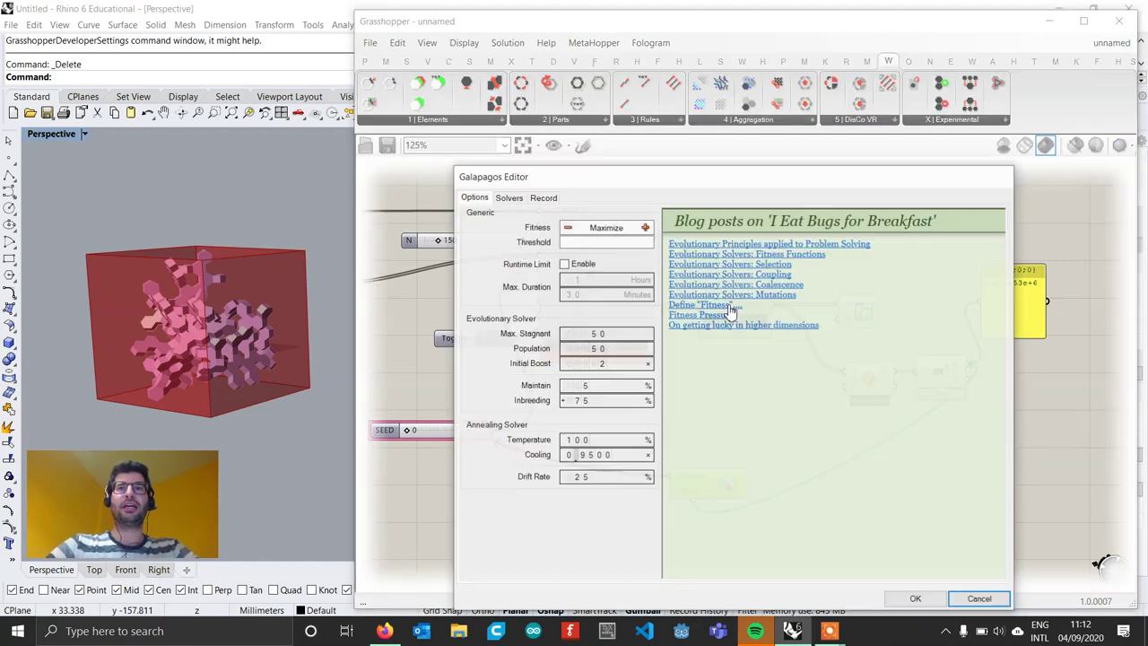
drag(744, 169, 768, 99)
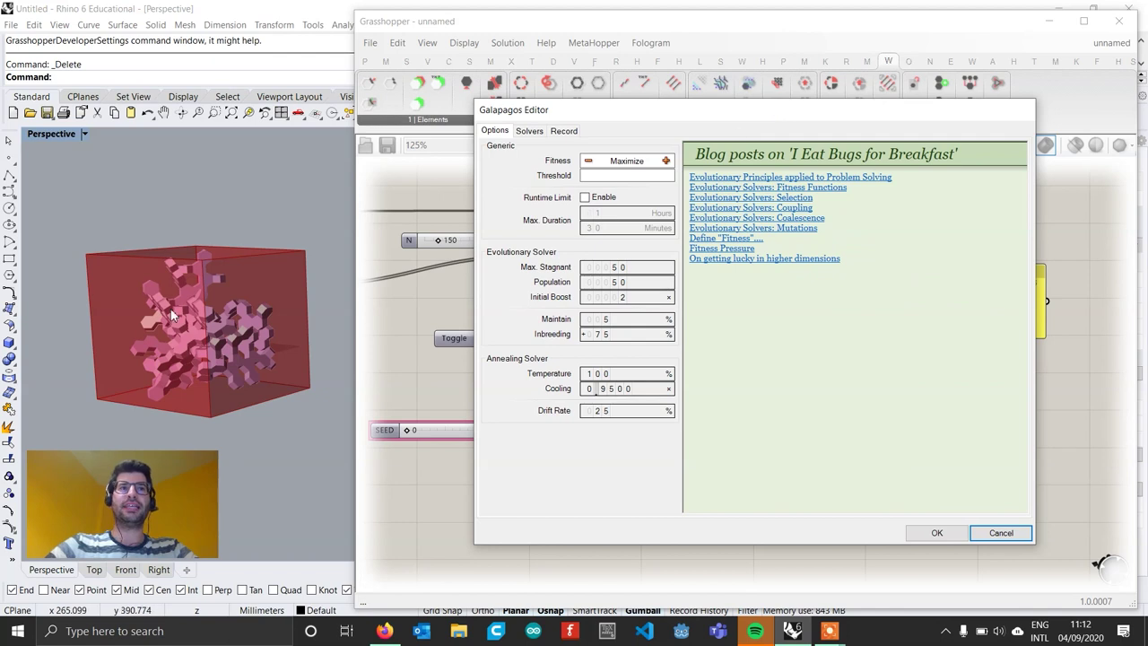
right_drag(269, 314, 249, 287)
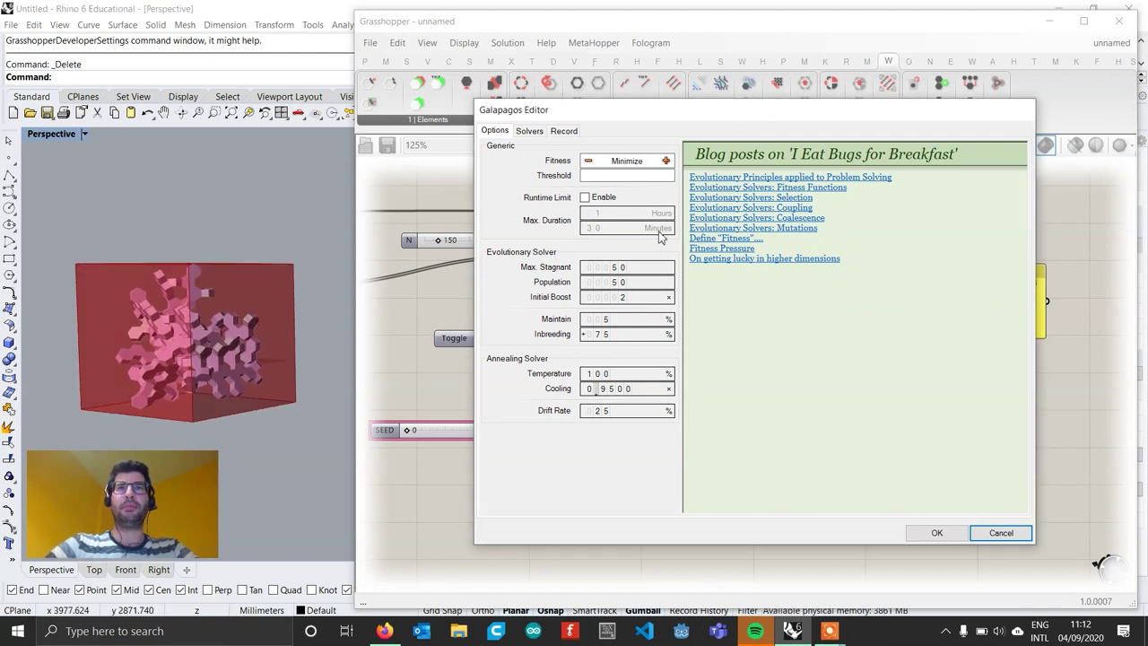
Run the evolutionary solver up to generation 15, stop it and close the Galapagos editor with the resulting seed applied
click(533, 130)
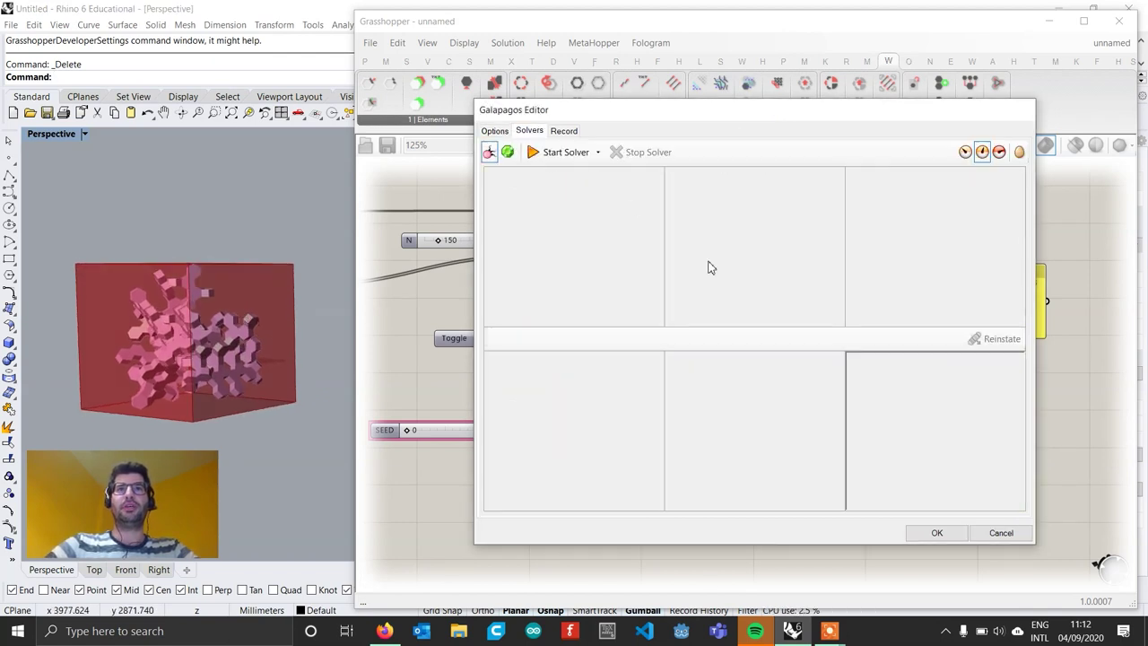
click(563, 152)
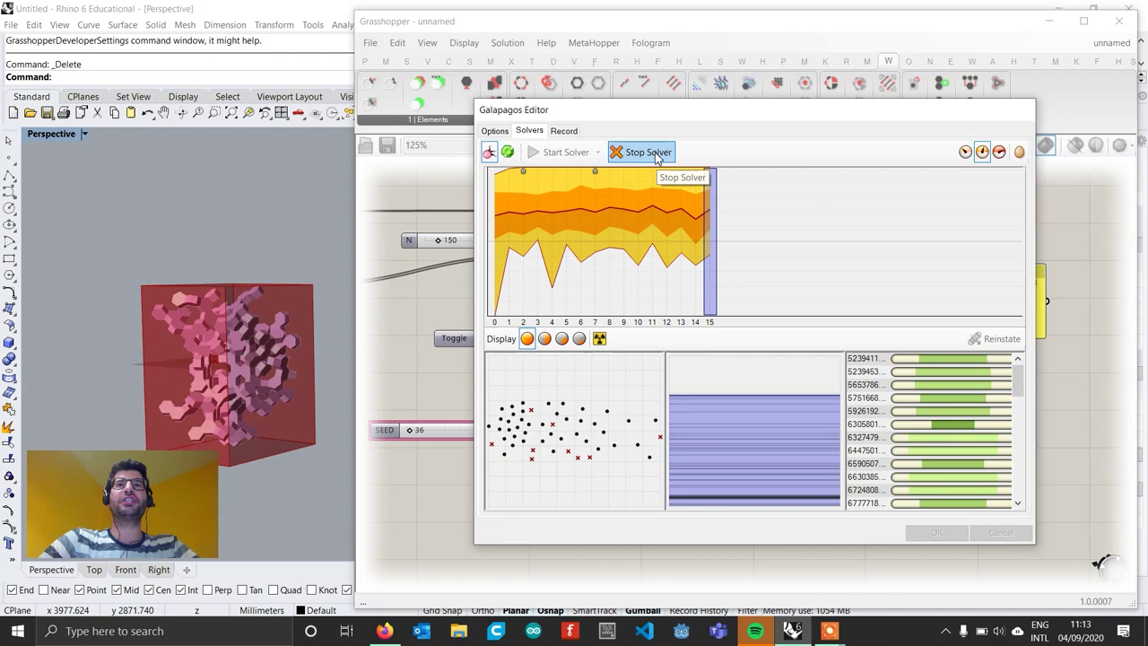
click(654, 152)
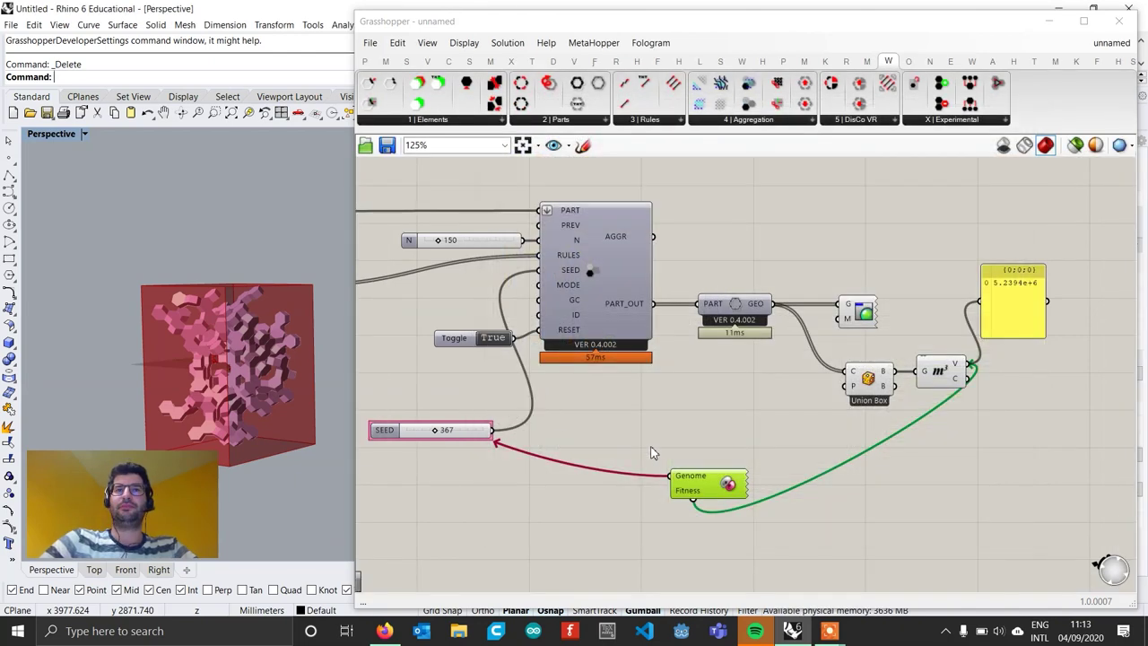
right_drag(629, 462, 722, 462)
scroll(797, 483, down, 2)
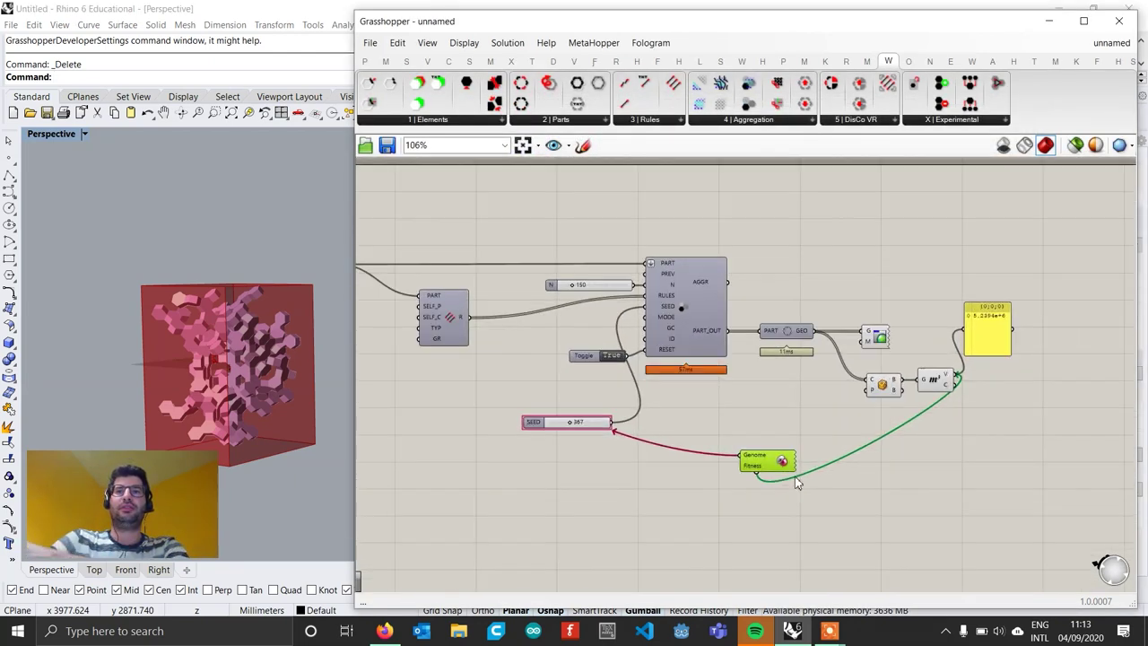
Delete the Galapagos component and move the SEED slider a little further down and away from the aggregation
key(Delete)
scroll(711, 459, up, 3)
drag(502, 408, 465, 446)
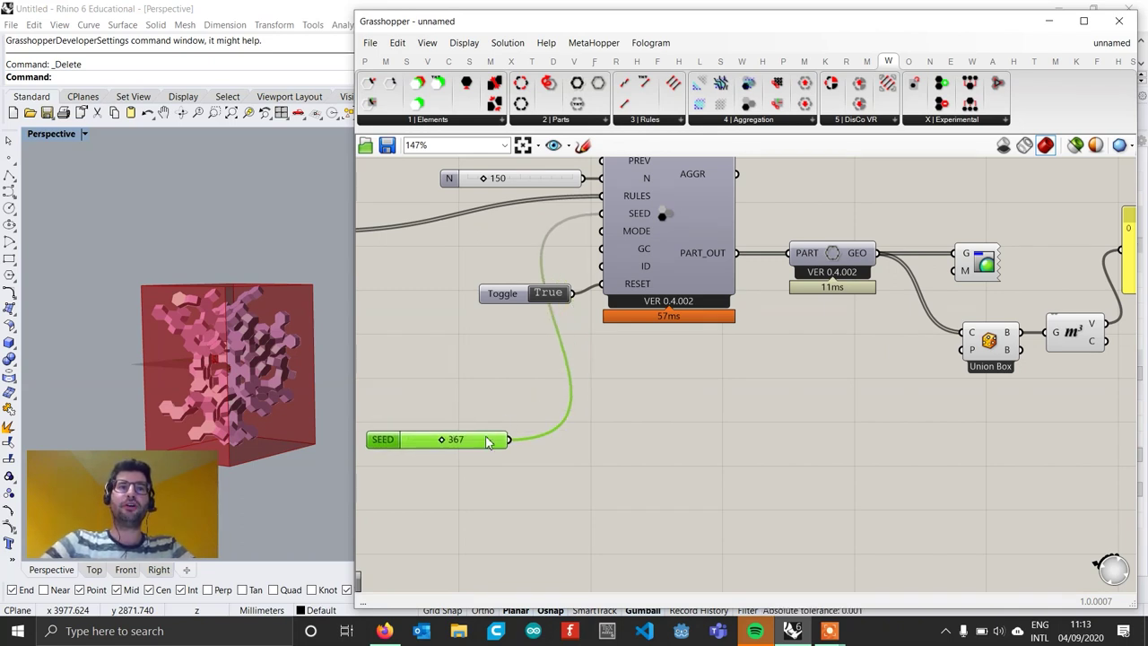
Add a Merge component below the volume component and feed the volume output into its D1 input
right_drag(482, 440, 607, 430)
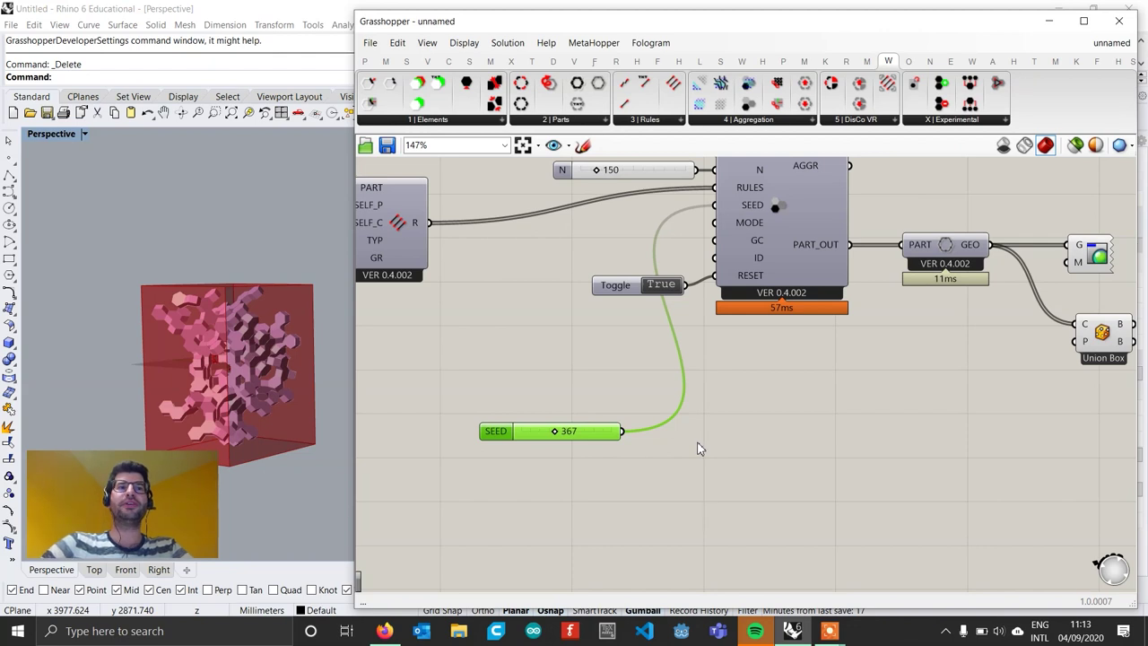
scroll(711, 462, down, 1)
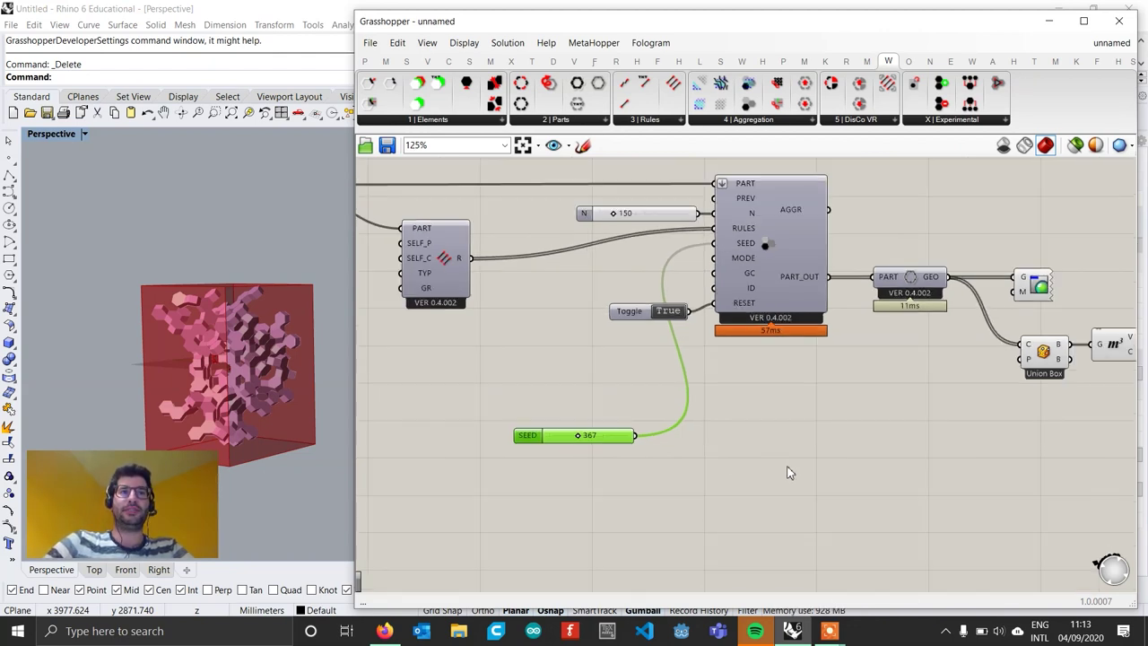
right_drag(787, 466, 657, 446)
scroll(655, 445, down, 1)
right_drag(904, 436, 732, 447)
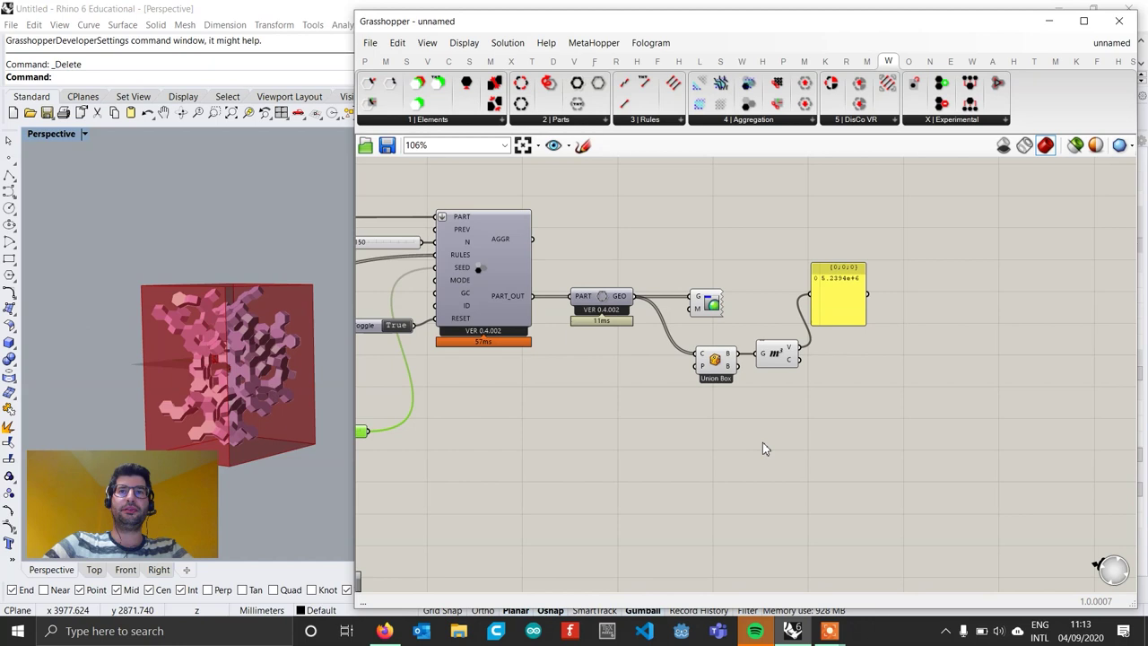
scroll(797, 372, up, 1)
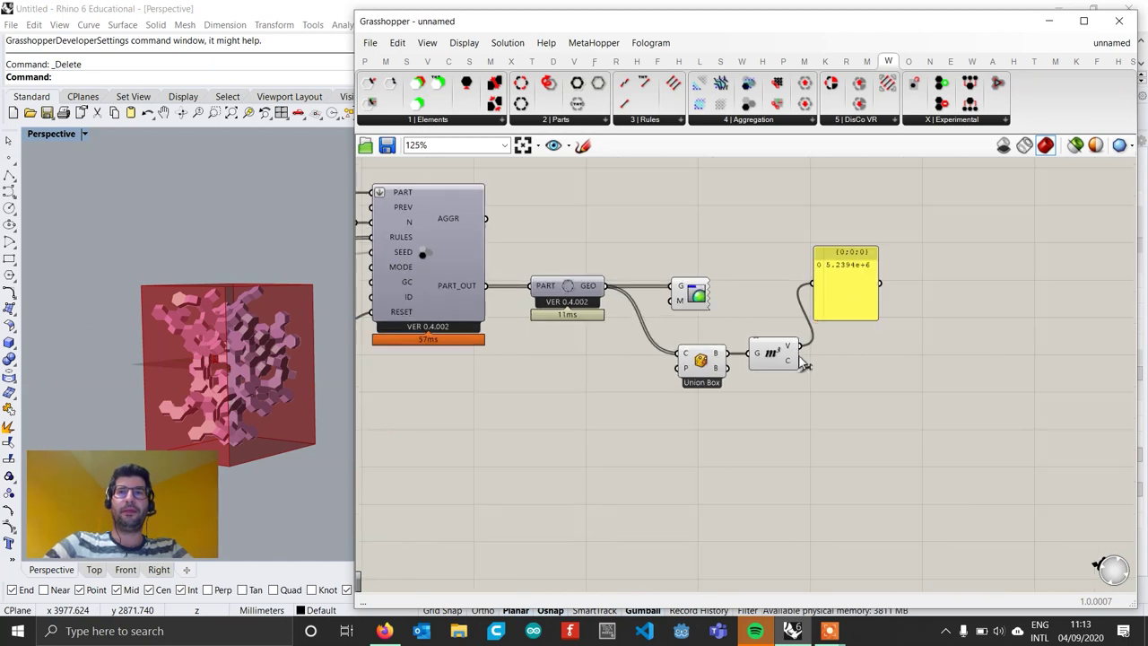
double_click(866, 454)
text(merge)
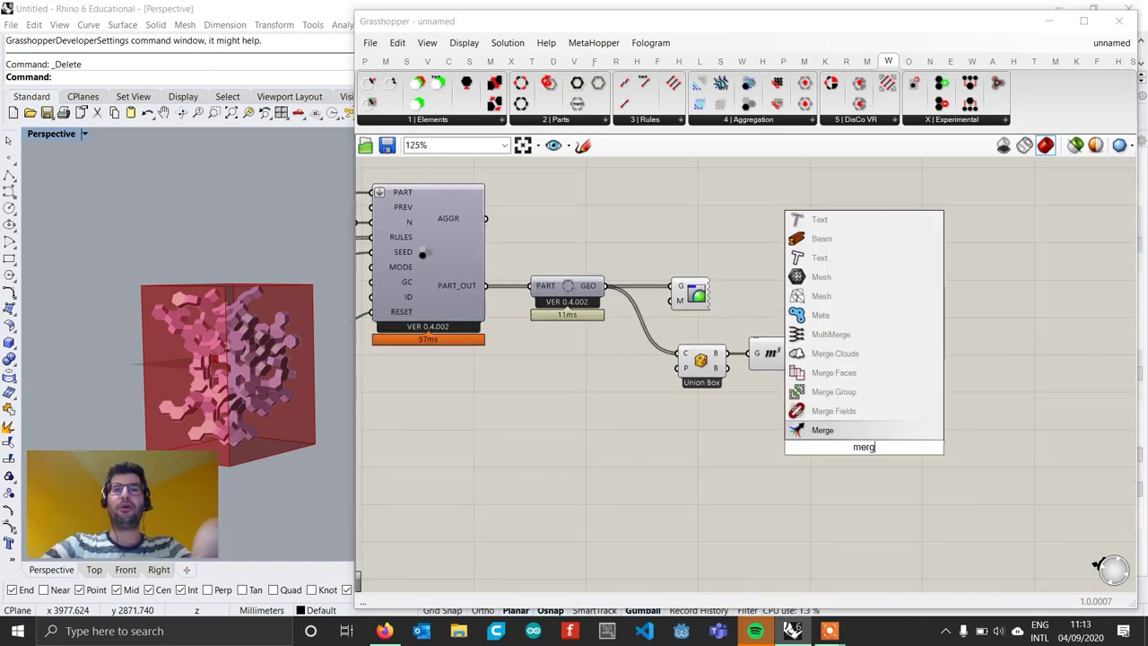
key(Return)
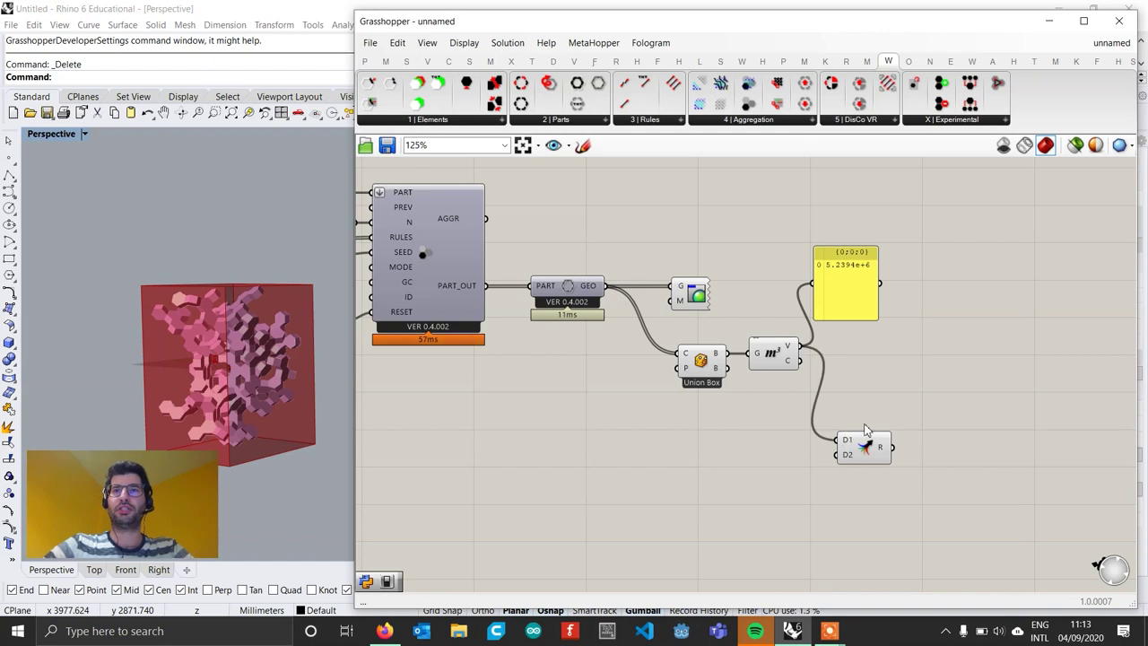
Set the SEED slider to 0
right_drag(827, 387, 929, 363)
right_drag(417, 424, 477, 395)
drag(416, 394, 377, 395)
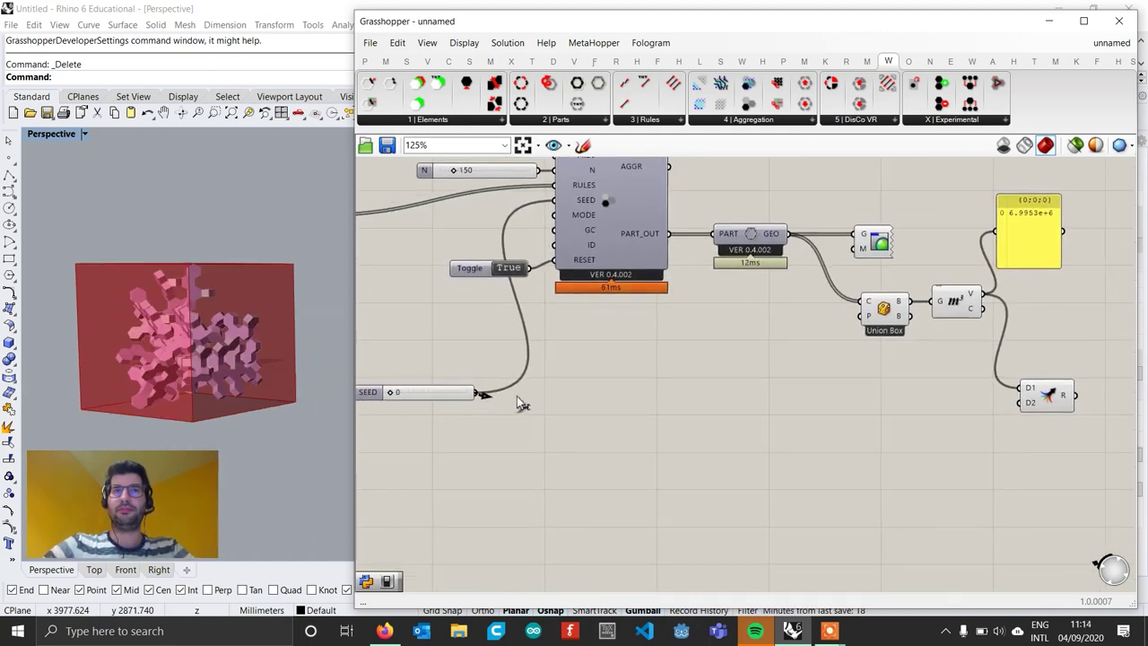
Connect the SEED slider to Merge's D2 input, remove the spare D3 input and shift the slider closer to the Merge component
drag(518, 404, 1023, 400)
scroll(1057, 404, up, 4)
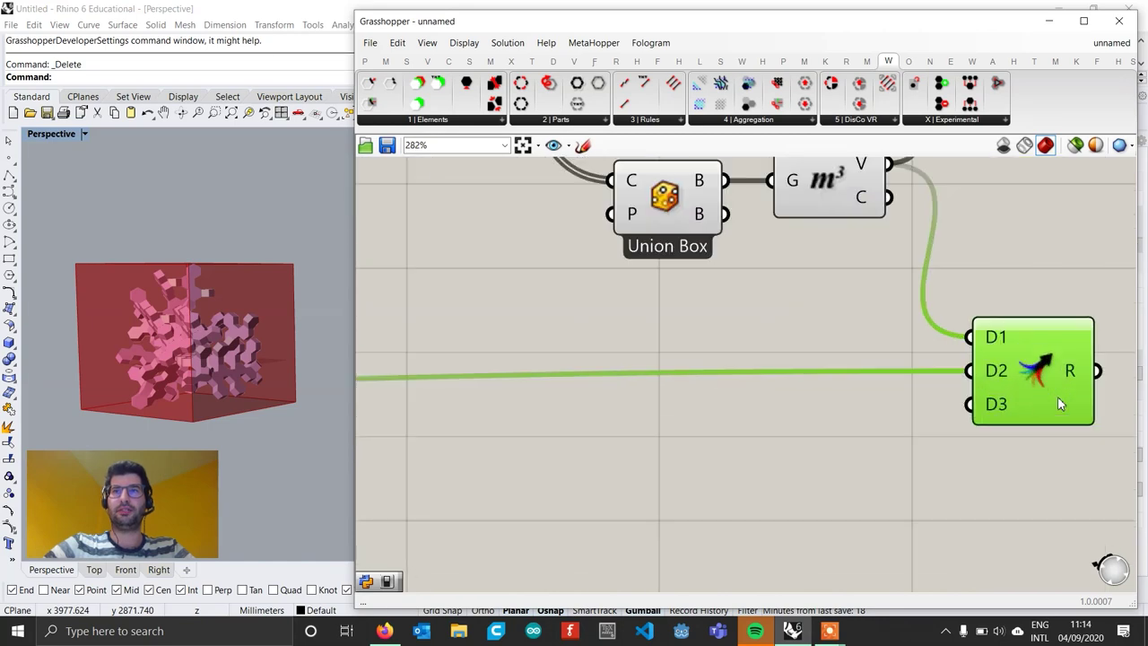
scroll(1022, 403, up, 2)
click(1014, 404)
scroll(1016, 404, down, 8)
scroll(570, 396, up, 1)
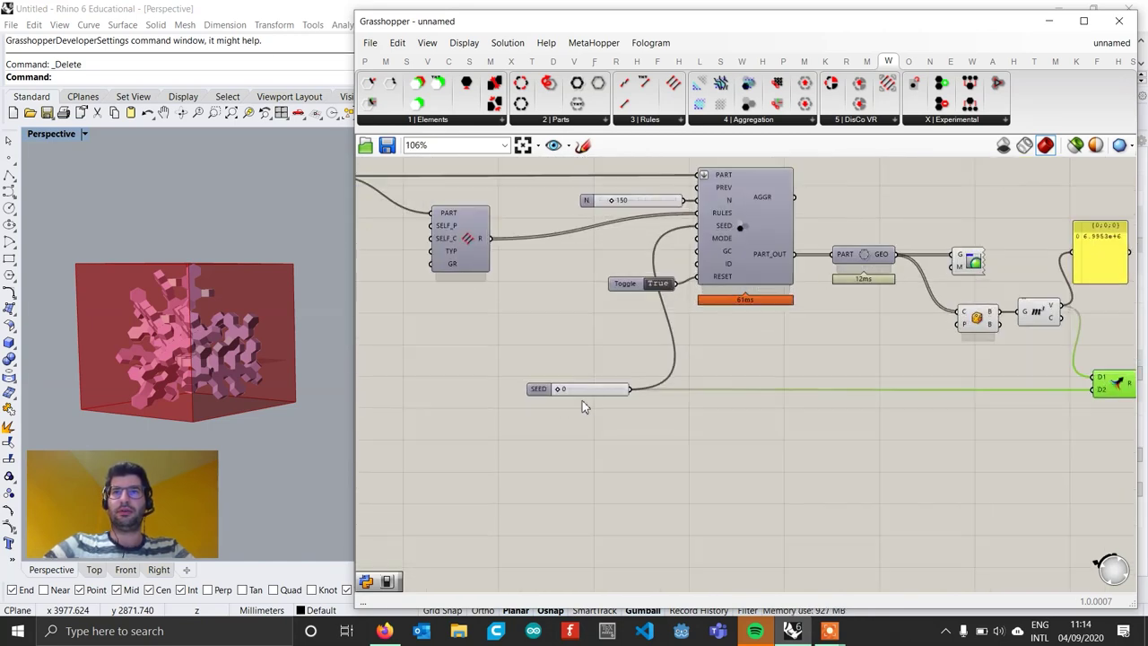
drag(538, 390, 757, 395)
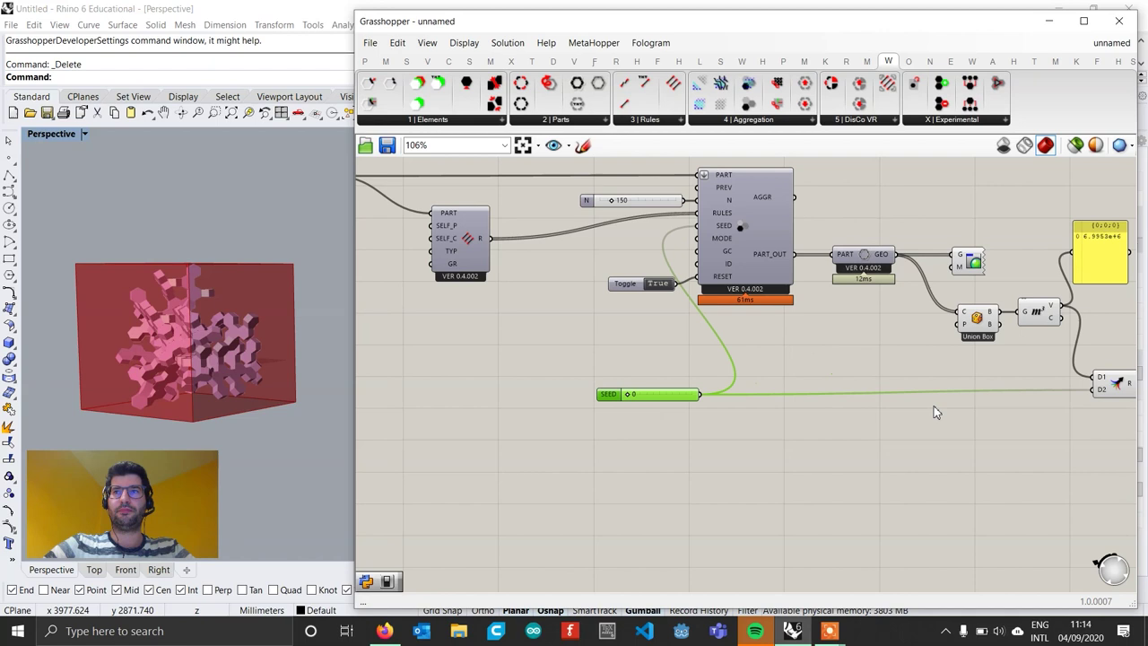
Flatten both the D1 and D2 inputs of the Merge component
right_drag(935, 409, 742, 414)
scroll(817, 391, up, 2)
click(931, 374)
right_click(933, 378)
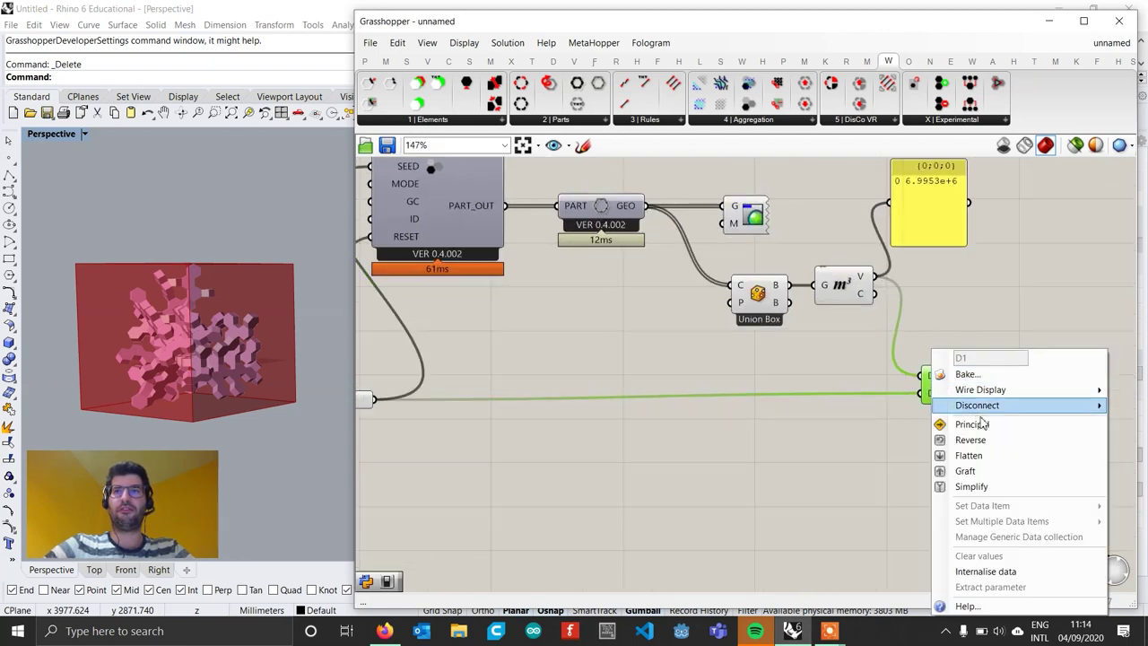
click(958, 455)
right_click(923, 378)
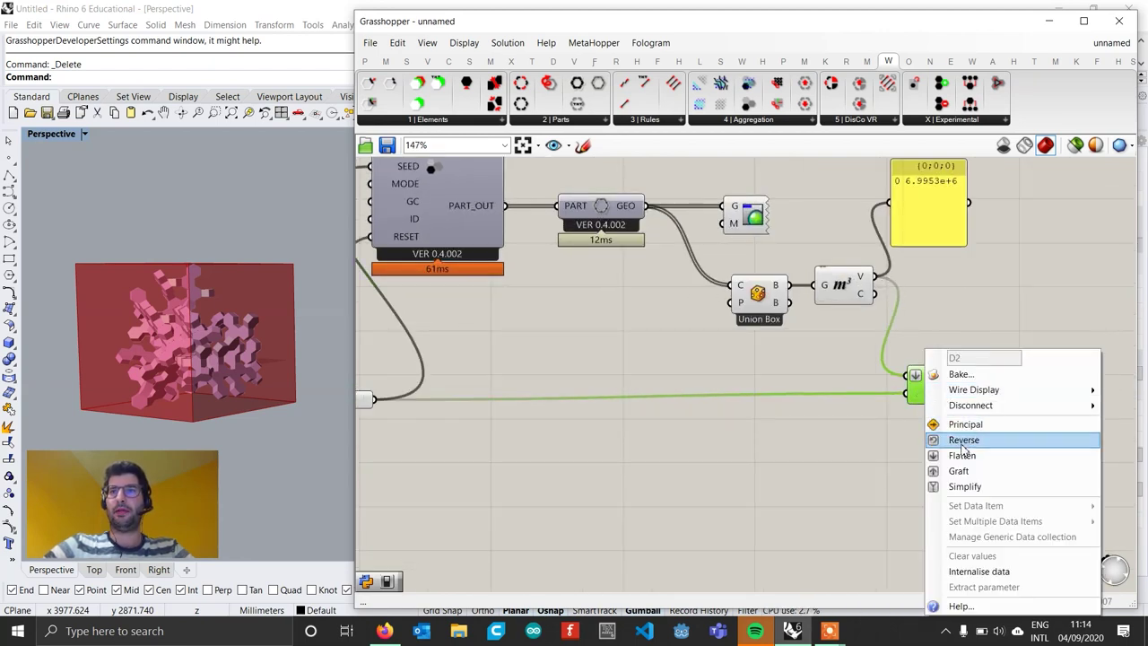
click(966, 455)
mouse_move(977, 394)
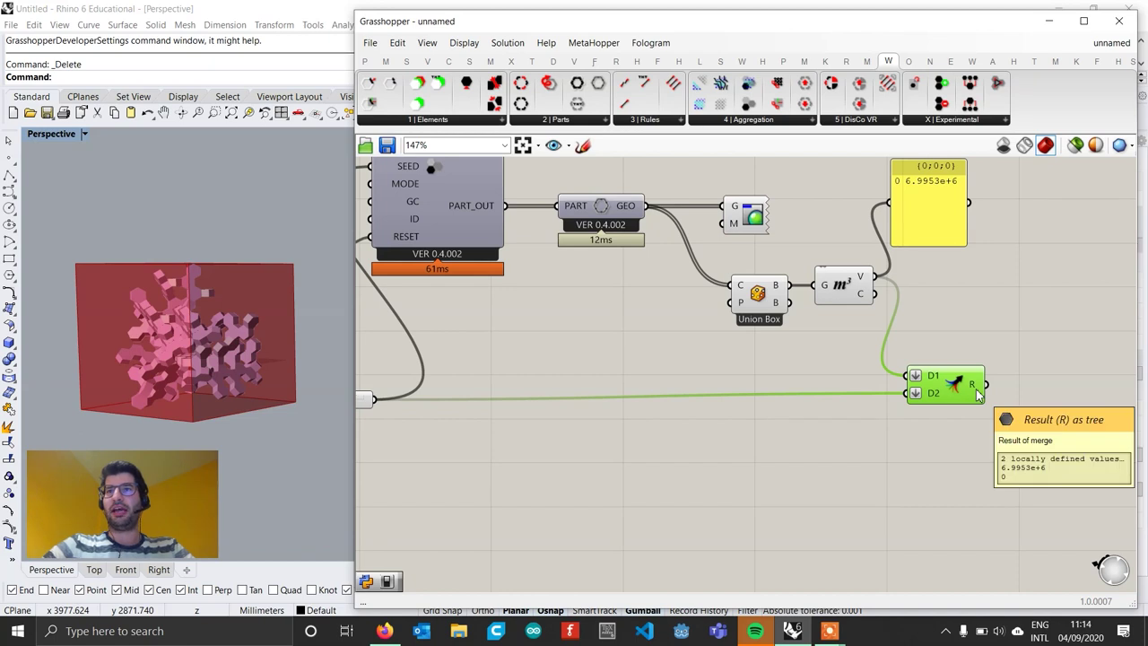
Add a Data Recorder beside the Merge component and connect the merged result to it
right_drag(977, 395, 808, 386)
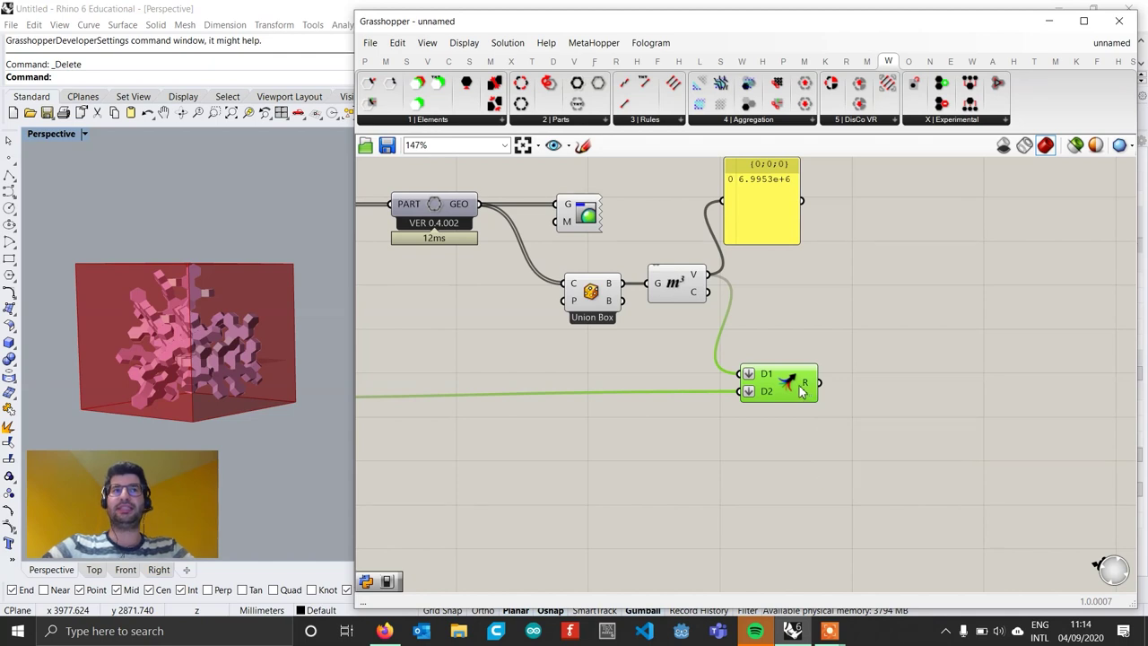
drag(801, 389, 789, 403)
right_drag(883, 409, 784, 412)
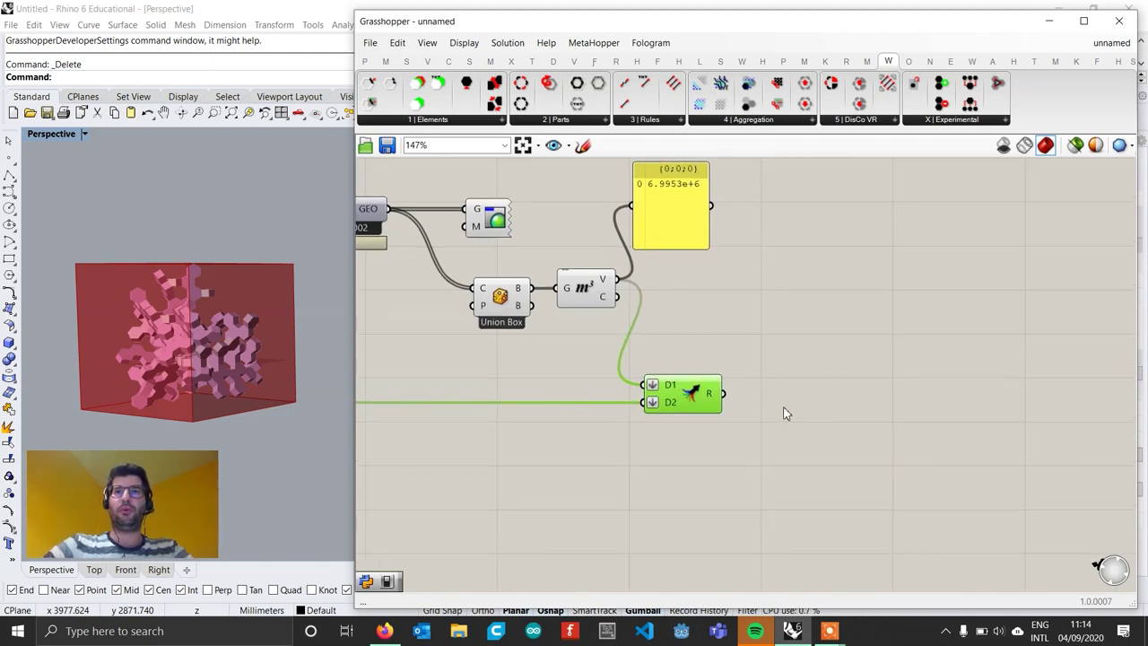
double_click(783, 411)
text(red)
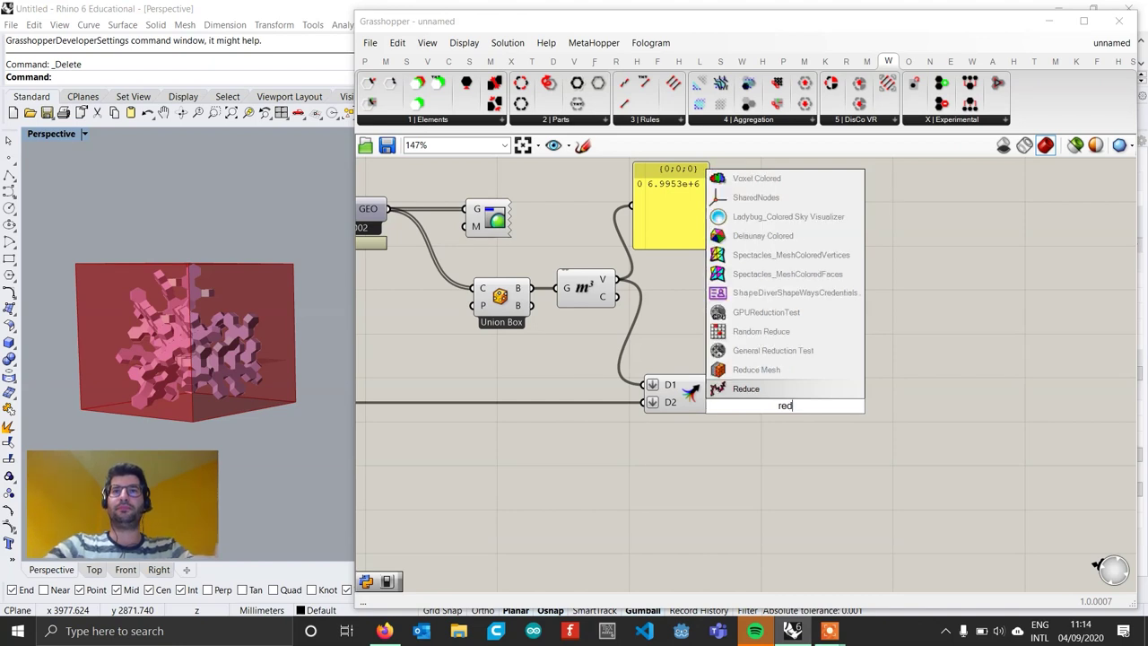
key(BackSpace)
text(cord)
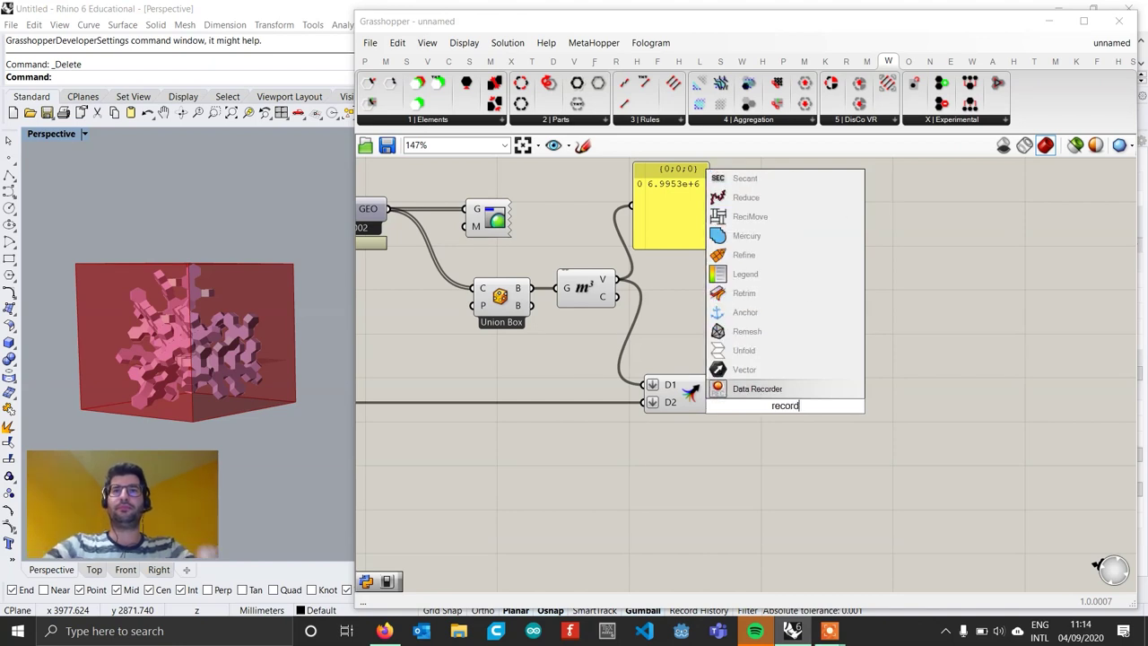
key(Return)
scroll(762, 401, up, 1)
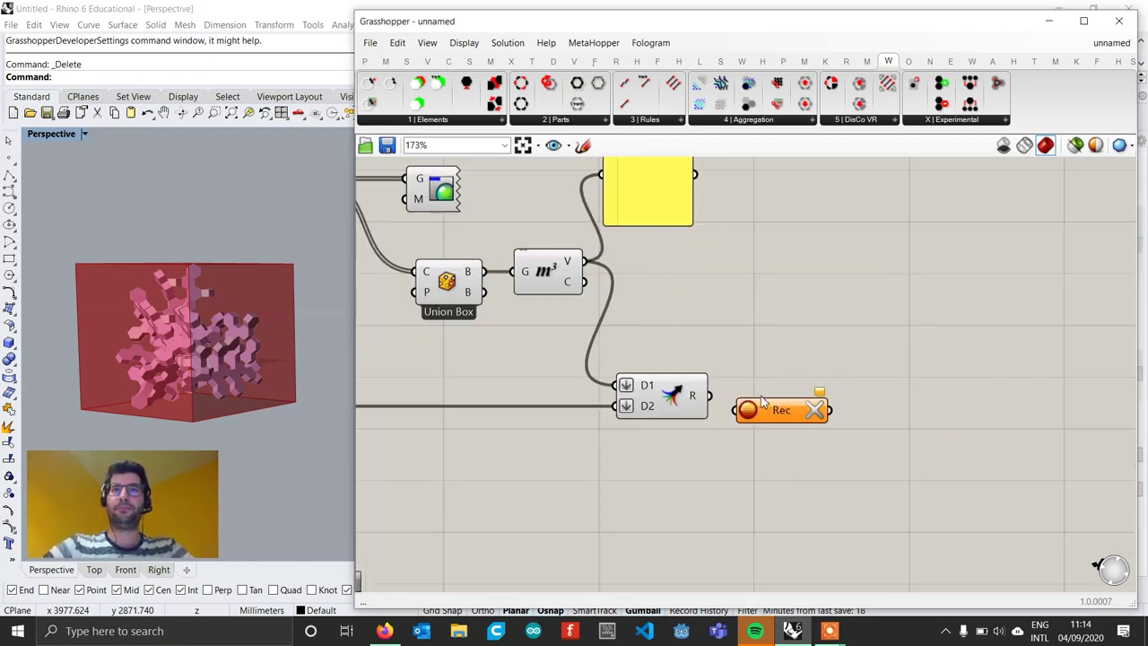
drag(796, 412, 805, 400)
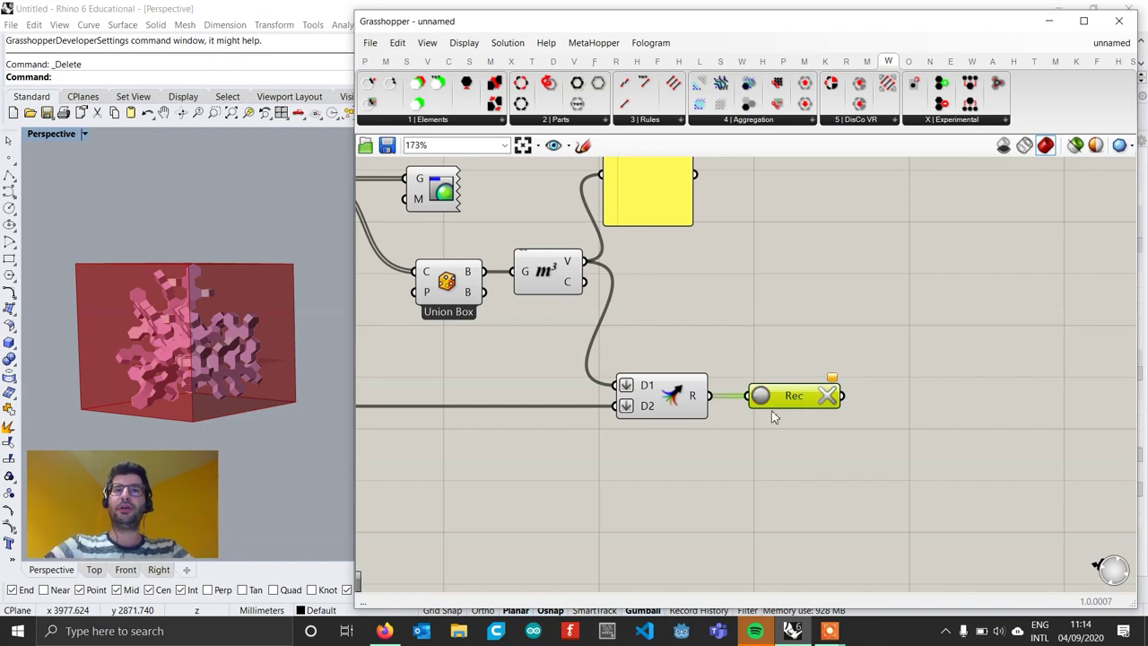
Duplicate the volume panel, connect it to the Data Recorder's output and enlarge it in width and height
scroll(771, 409, down, 2)
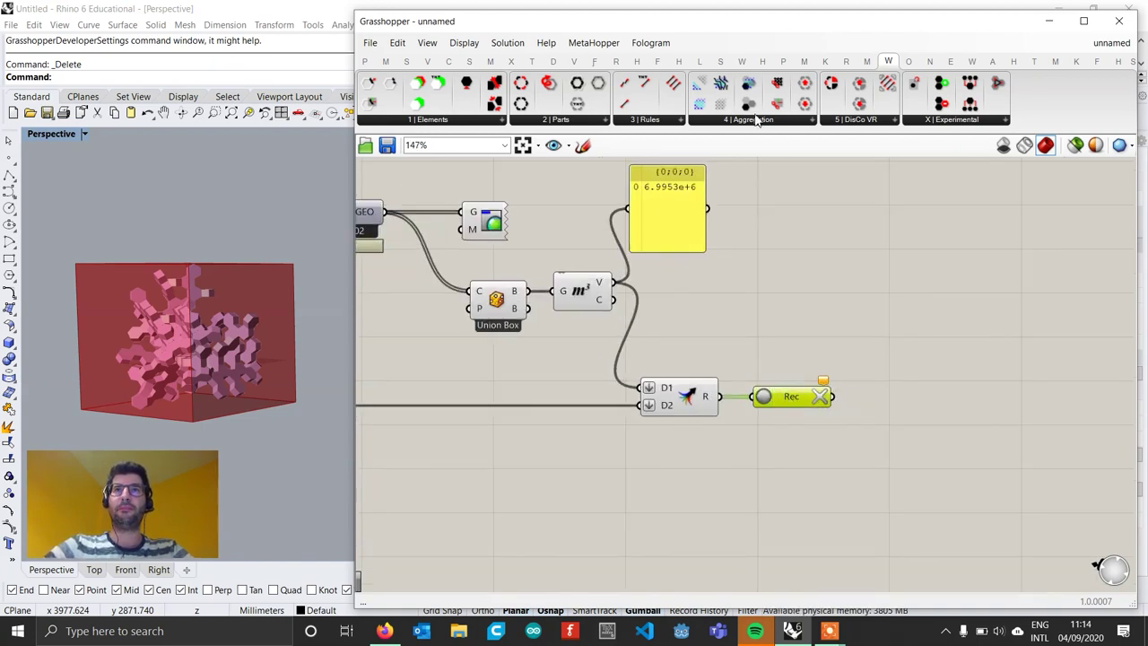
click(686, 250)
alt+drag(656, 227, 895, 366)
right_drag(895, 366, 834, 368)
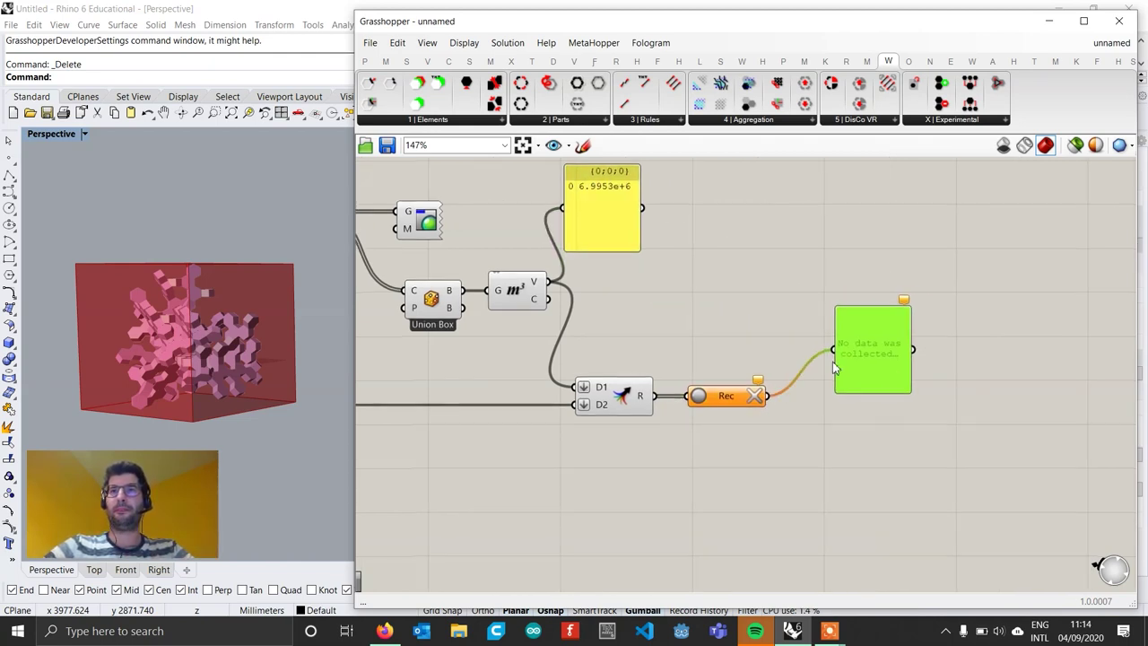
drag(910, 332, 1033, 331)
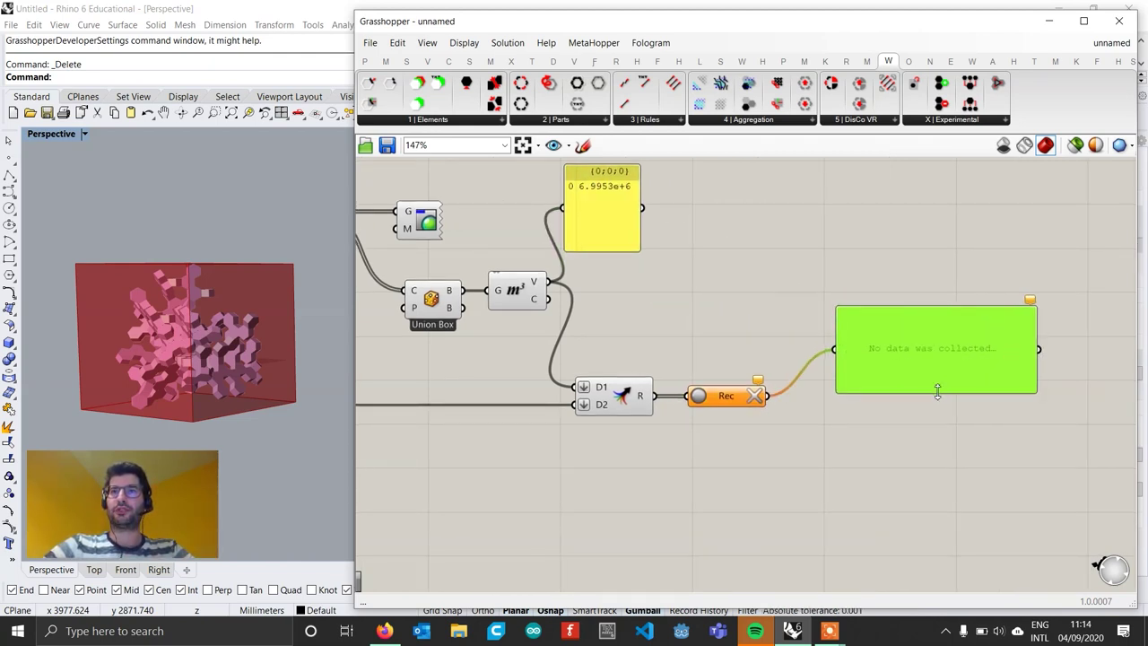
drag(937, 392, 937, 466)
scroll(704, 403, down, 2)
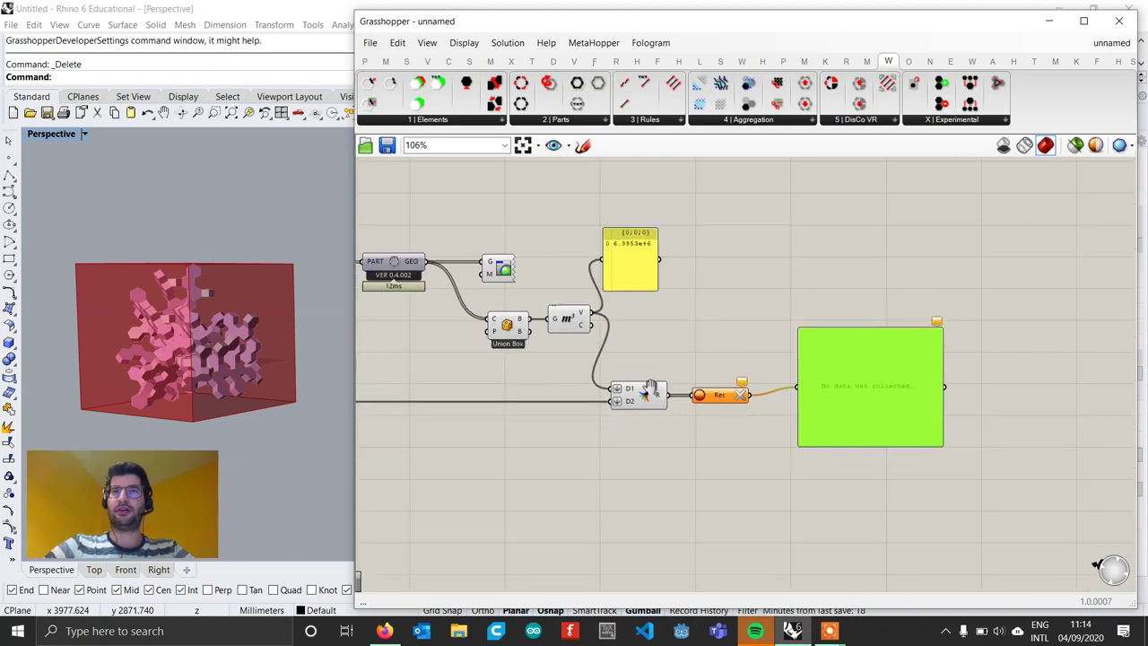
With recording enabled, sweep the SEED slider up from 0 to log volume and seed pairs, and review the list in the recorder panel
right_drag(379, 385, 661, 372)
scroll(429, 388, up, 8)
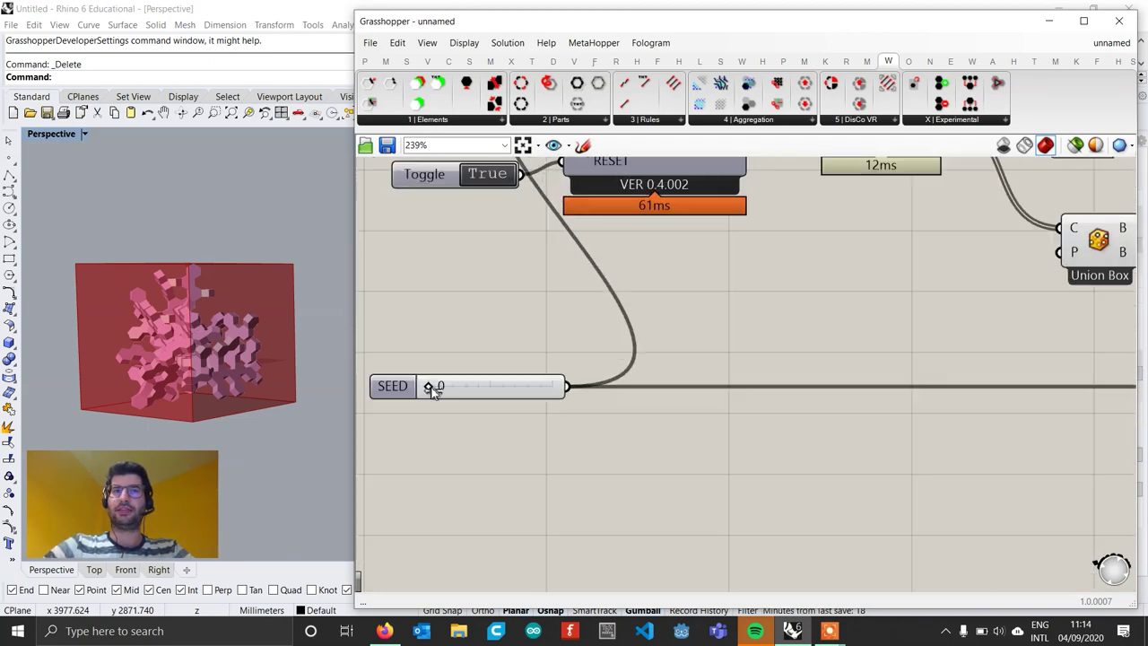
drag(430, 387, 535, 398)
scroll(535, 373, down, 6)
scroll(719, 361, down, 2)
right_drag(872, 349, 357, 343)
scroll(861, 335, up, 2)
drag(861, 333, 861, 347)
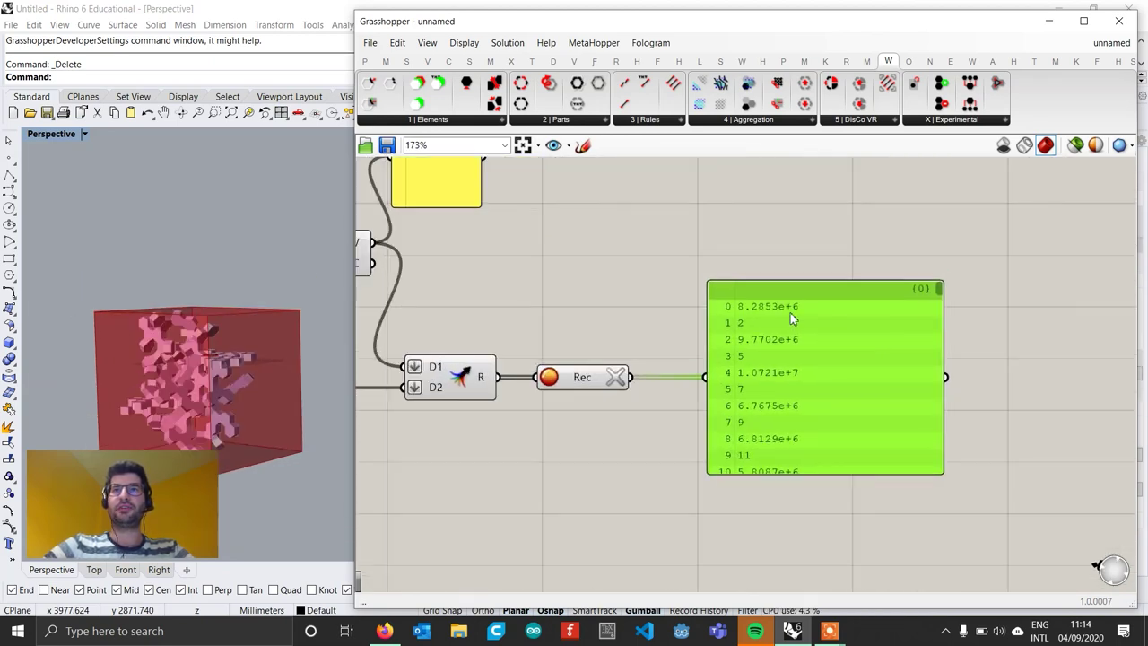
scroll(746, 307, up, 3)
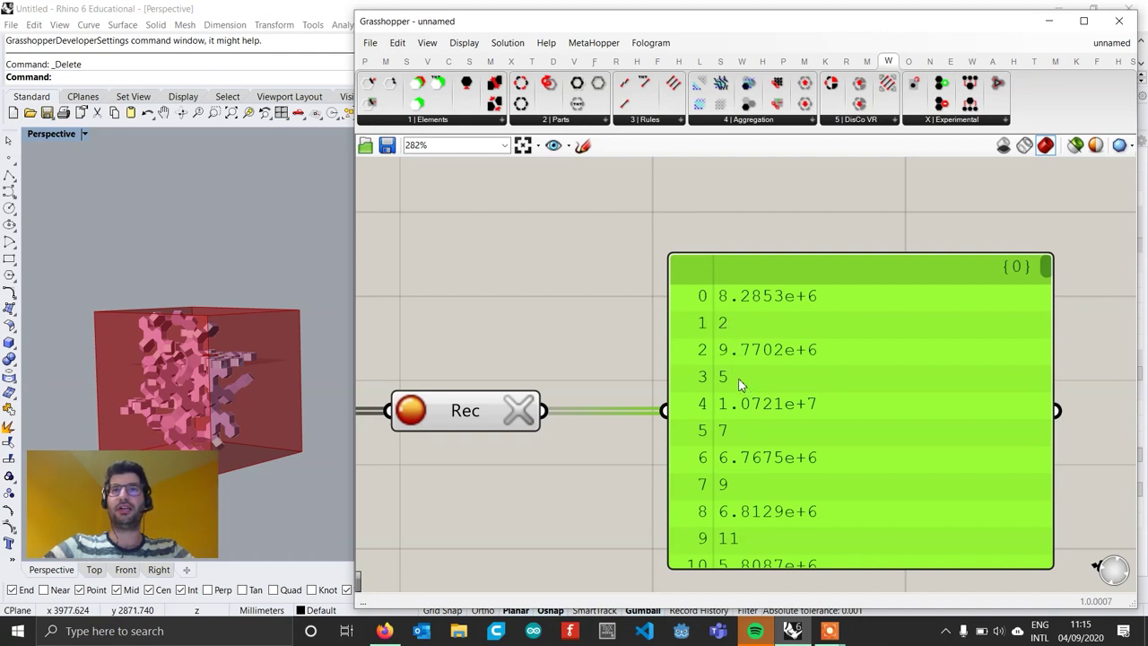
mouse_move(1044, 275)
mouse_down()
mouse_move(1010, 411)
mouse_move(1002, 522)
mouse_move(1005, 378)
mouse_move(1033, 270)
mouse_up()
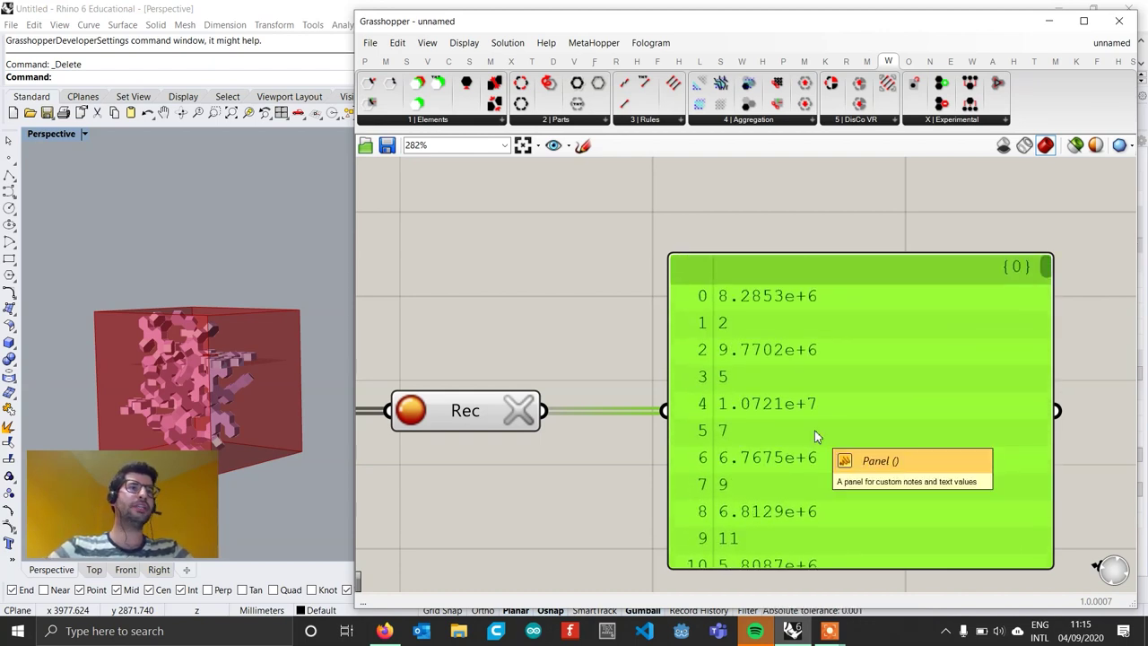
Move the recorded-data panel up clear of the Data Recorder and switch recording off
scroll(794, 435, down, 2)
drag(794, 435, 821, 260)
scroll(686, 435, up, 2)
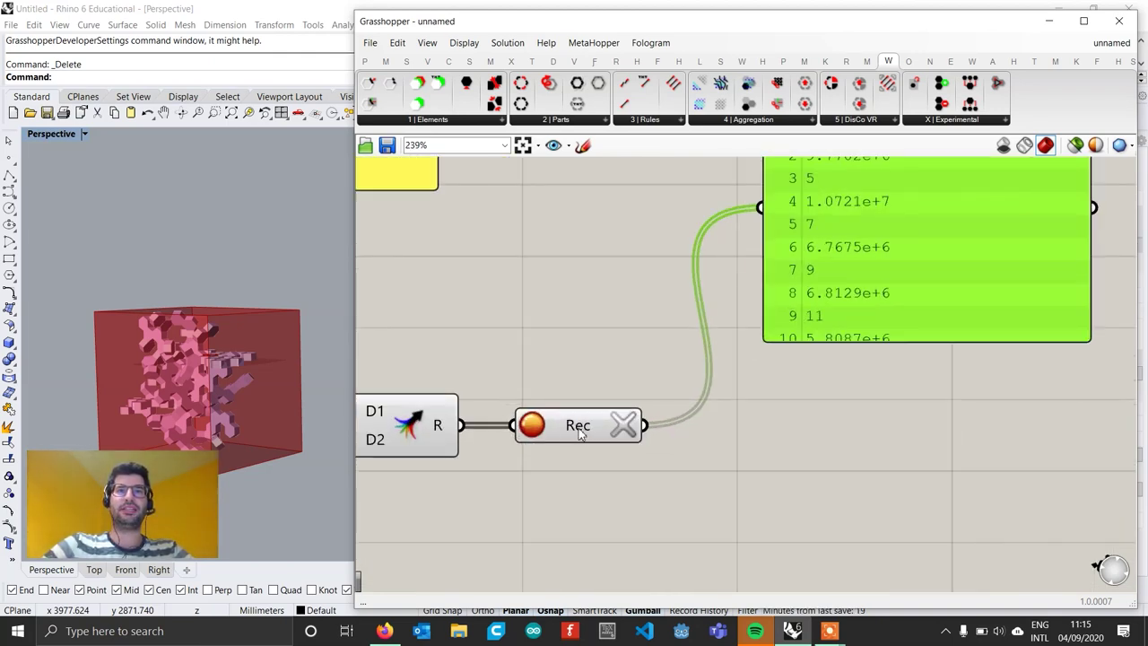
scroll(789, 490, down, 1)
right_drag(705, 474, 628, 471)
scroll(627, 472, up, 1)
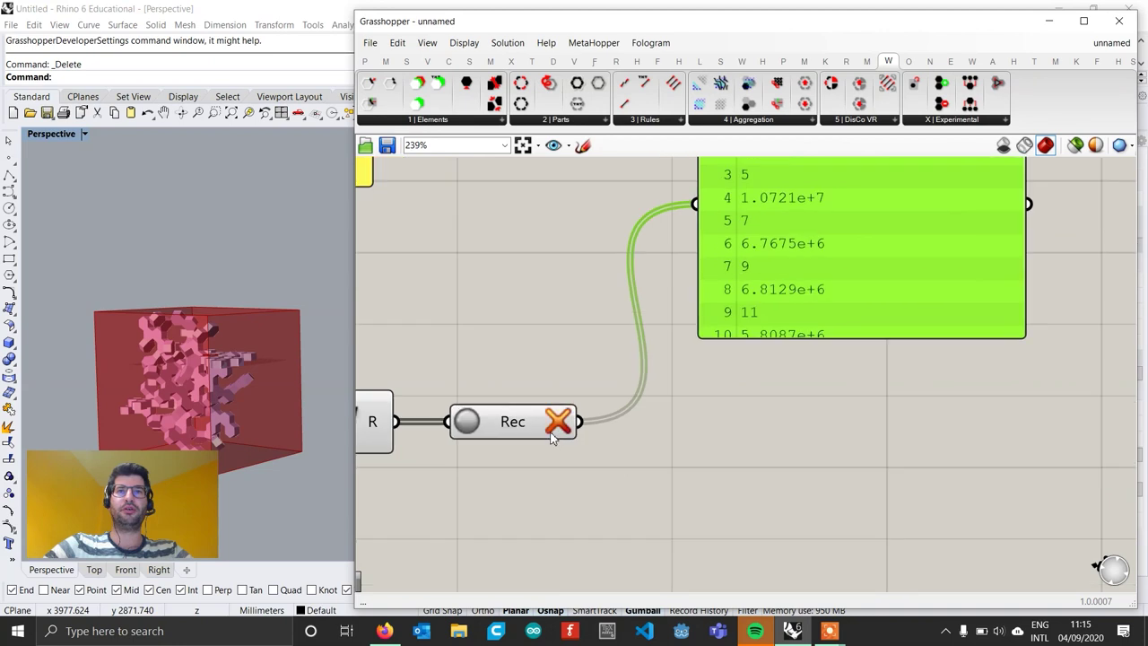
Add a Partition List component fed by the Data Recorder, with a slider of 2 connected to its Size input
double_click(780, 505)
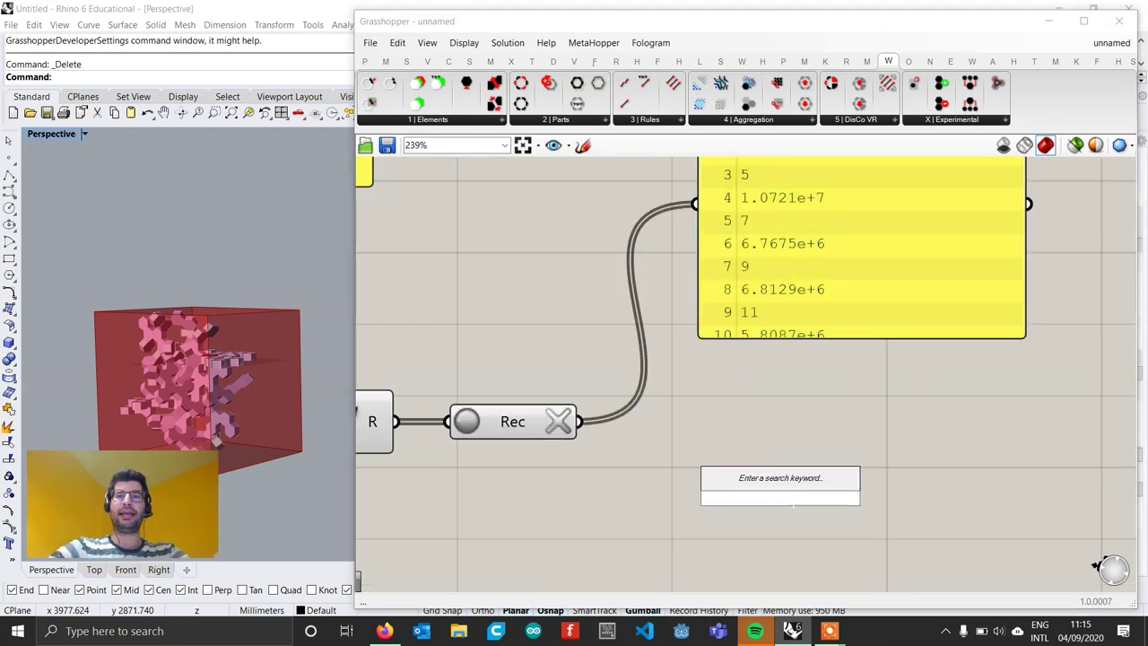
text(parti)
key(Return)
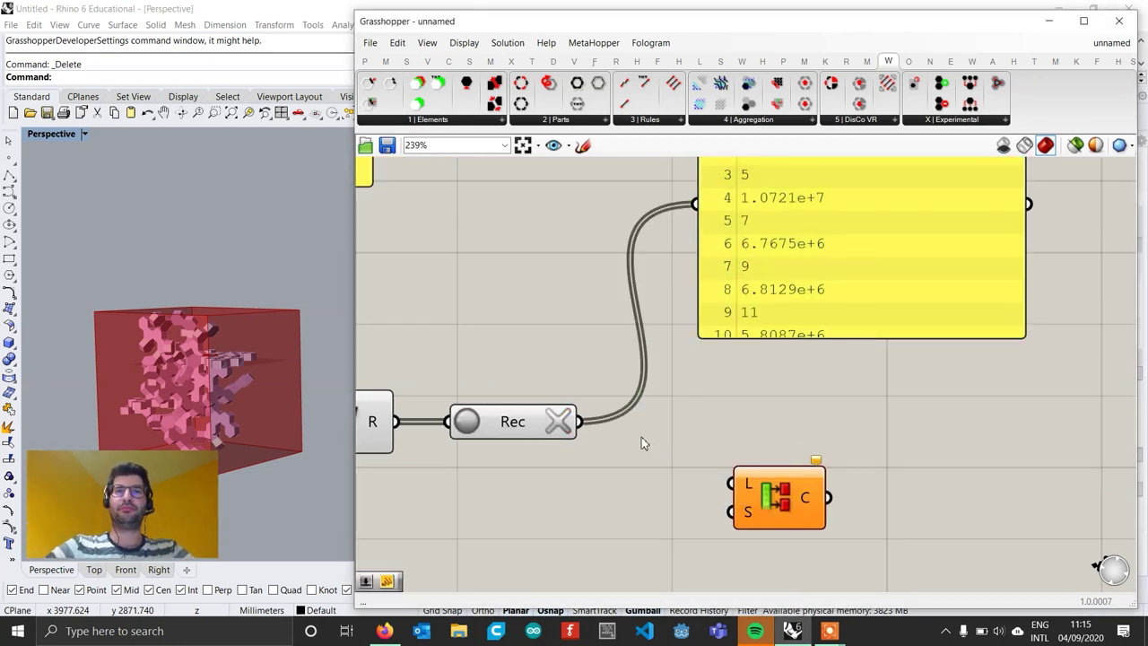
drag(689, 462, 688, 503)
double_click(517, 506)
text(2)
key(Return)
drag(592, 521, 627, 518)
mouse_move(765, 488)
scroll(765, 488, down, 1)
right_drag(765, 487, 680, 519)
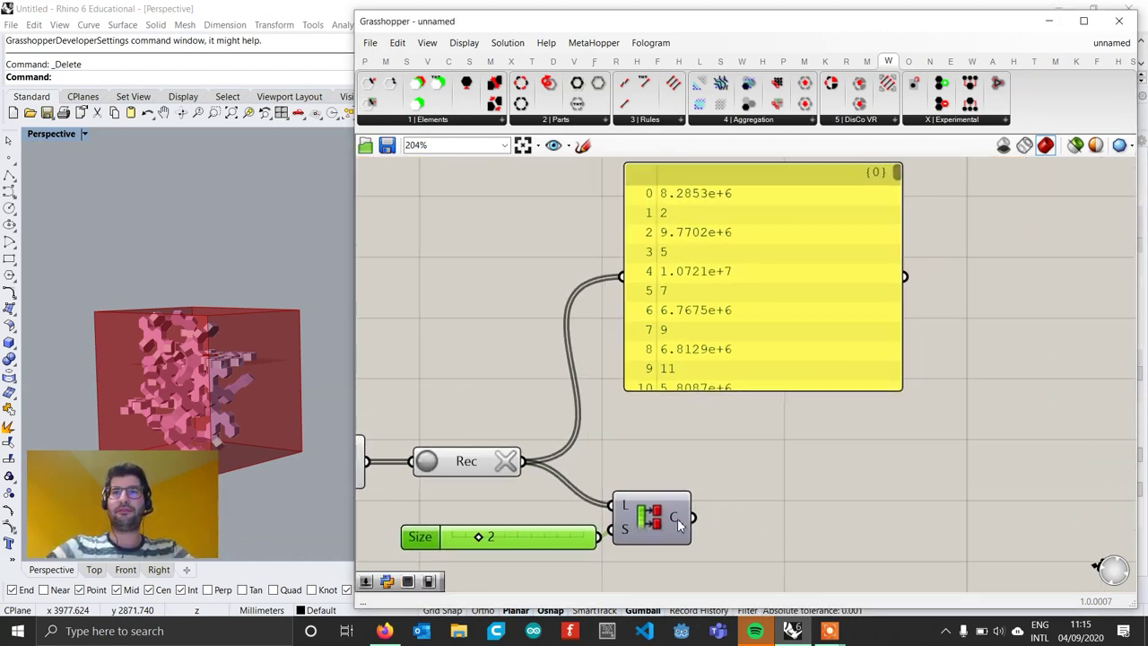
Connect the Partition List's chunks to the recorded-data panel and reposition the panel above the component
drag(693, 517, 623, 280)
drag(701, 206, 788, 266)
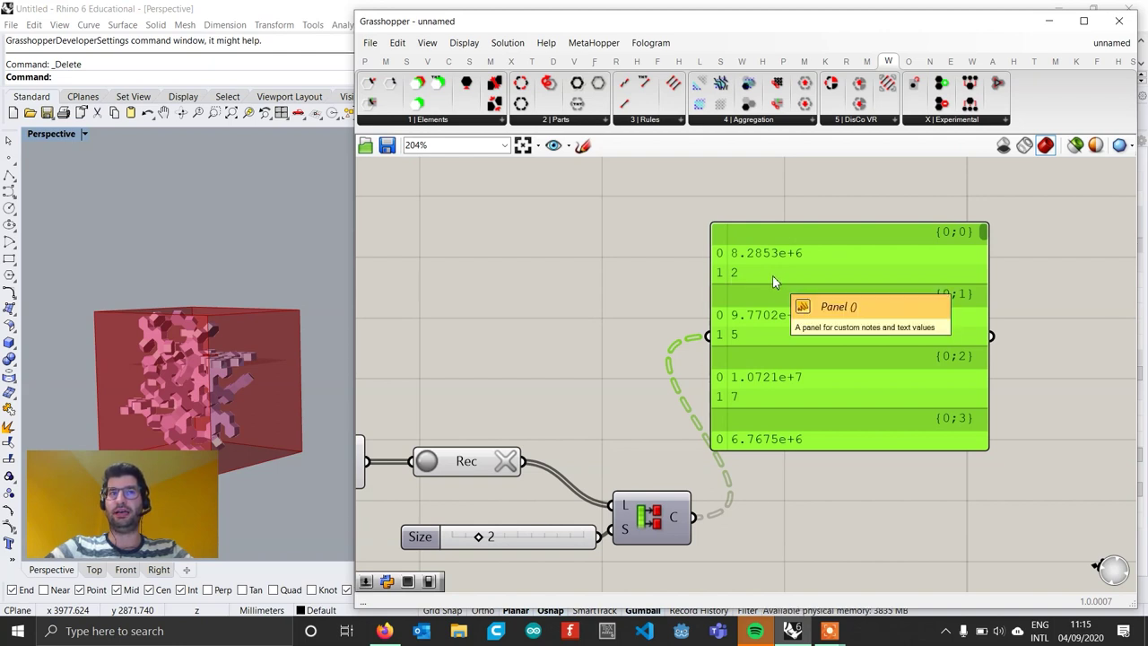
right_drag(819, 392, 743, 353)
drag(743, 353, 780, 314)
Add a Sort List component and place it below the recorded-data panel, leaving space after the Partition List
double_click(710, 499)
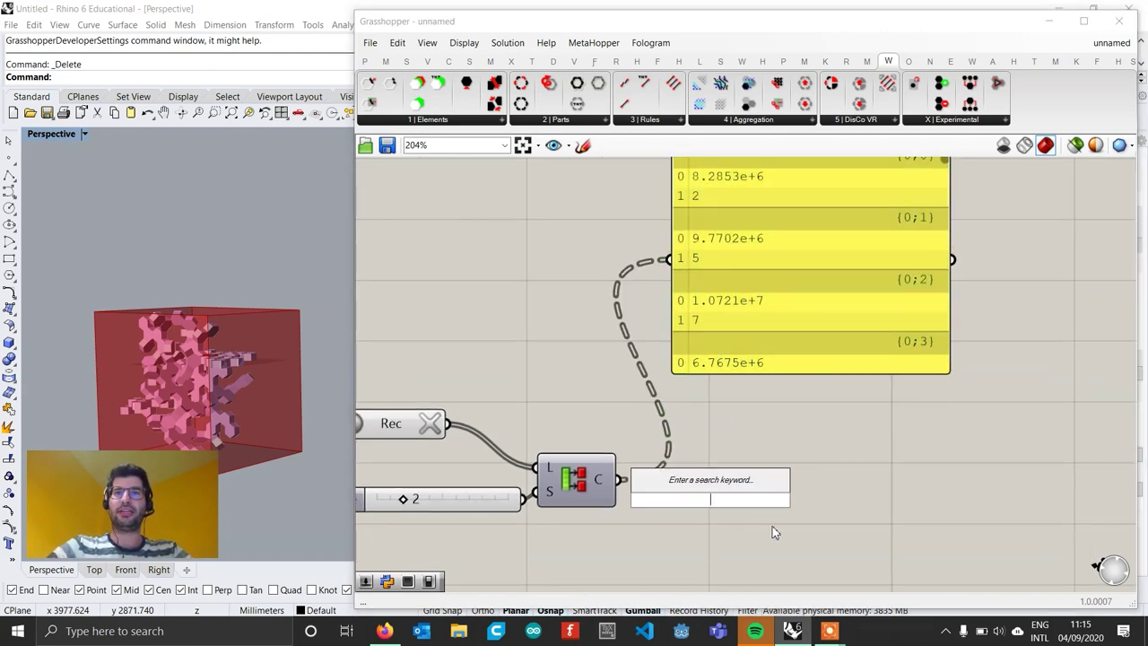
text(sort)
key(Return)
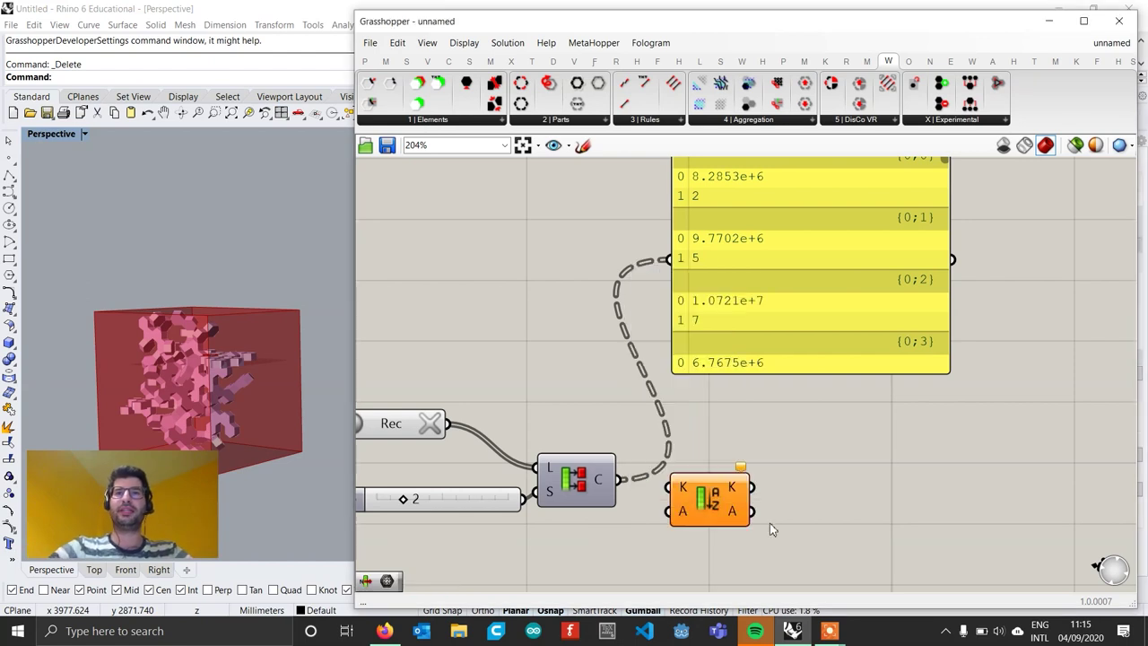
scroll(770, 523, up, 1)
drag(722, 501, 944, 504)
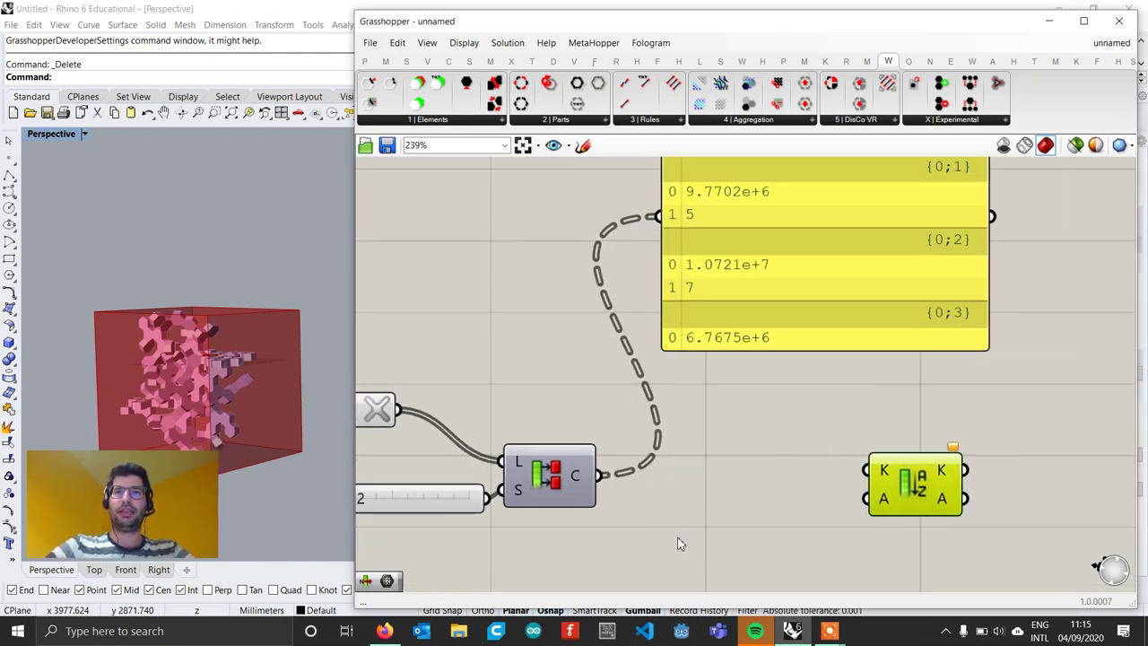
Add a List Item component fed by the Partition List's chunks and give it an extra +1 output
click(688, 499)
double_click(702, 498)
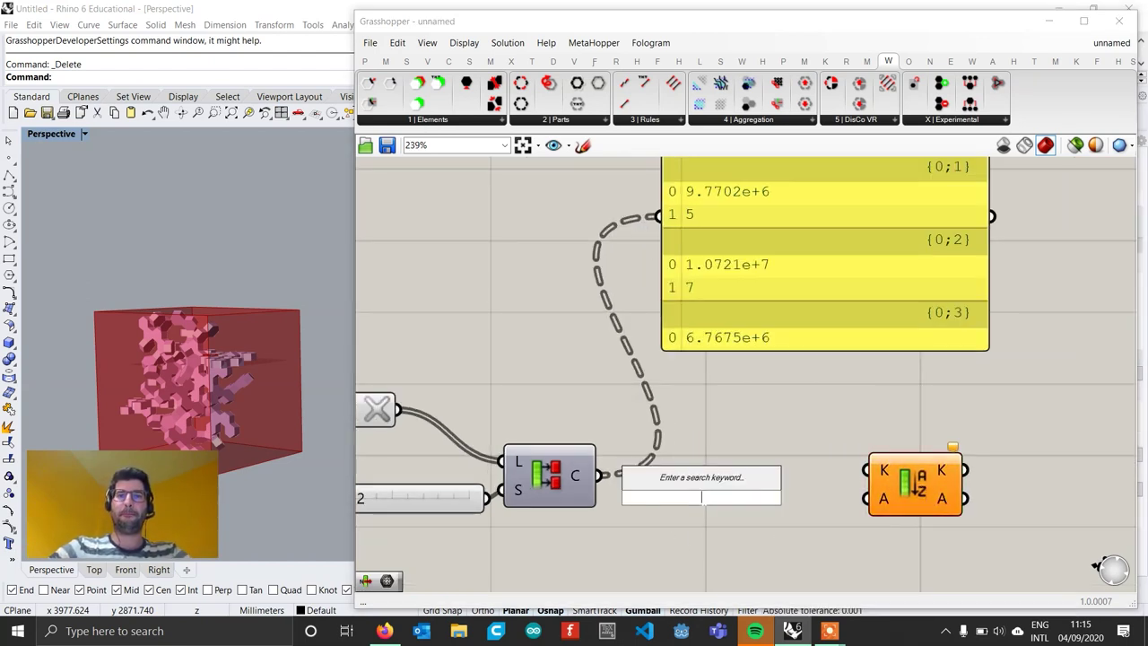
text(item)
click(671, 460)
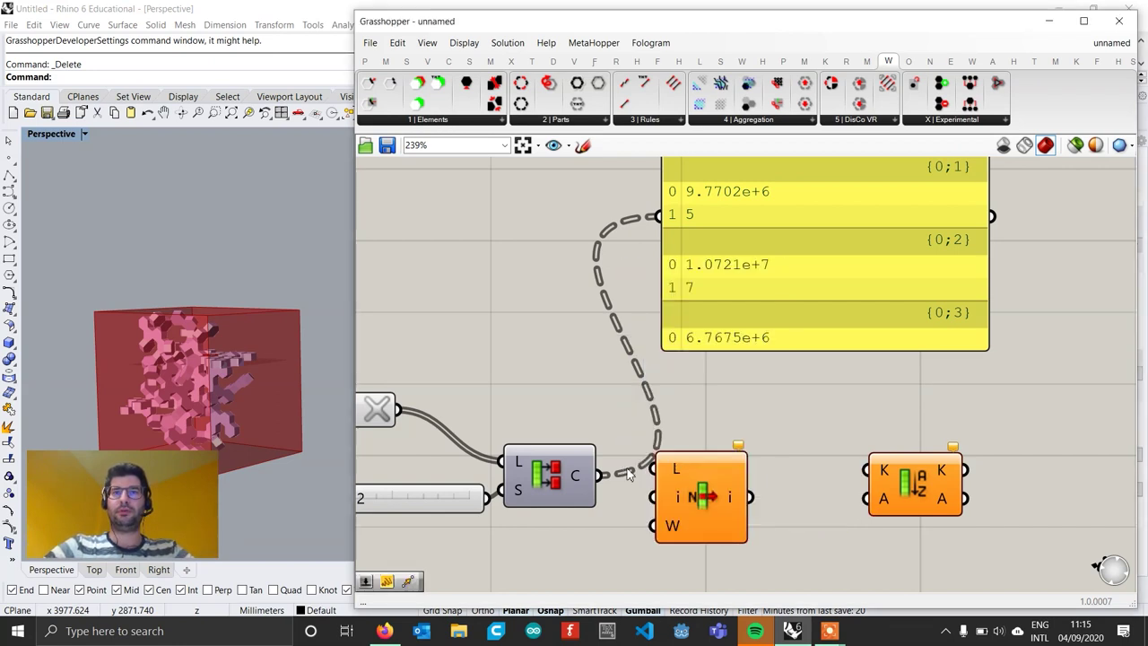
drag(728, 504, 741, 512)
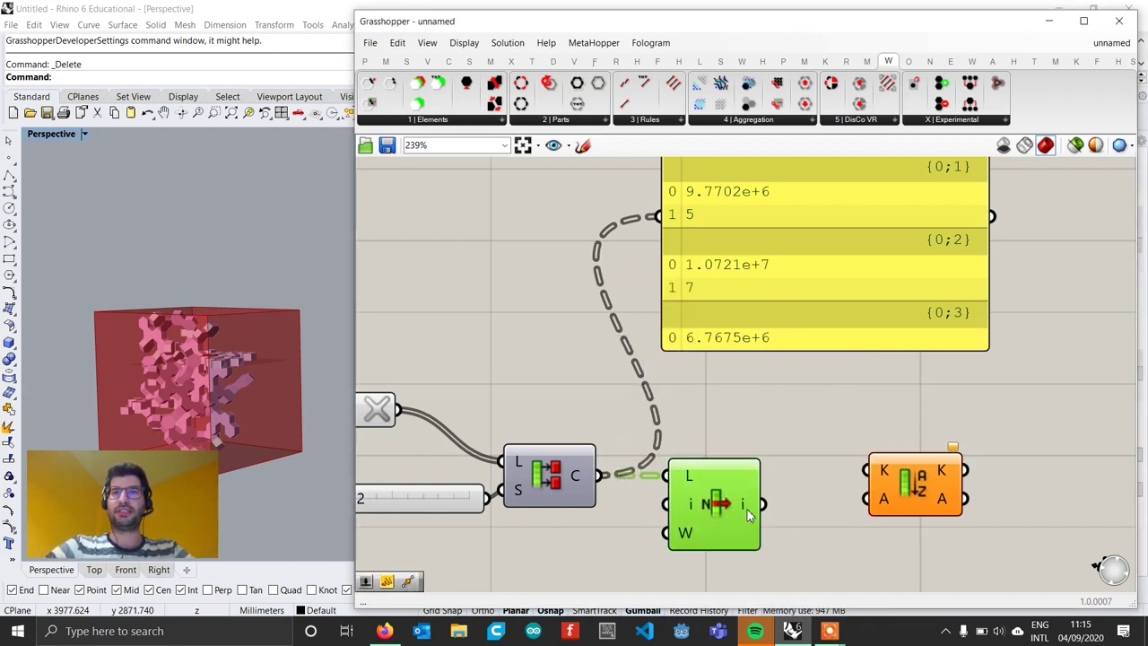
right_drag(746, 505, 732, 458)
scroll(736, 508, up, 4)
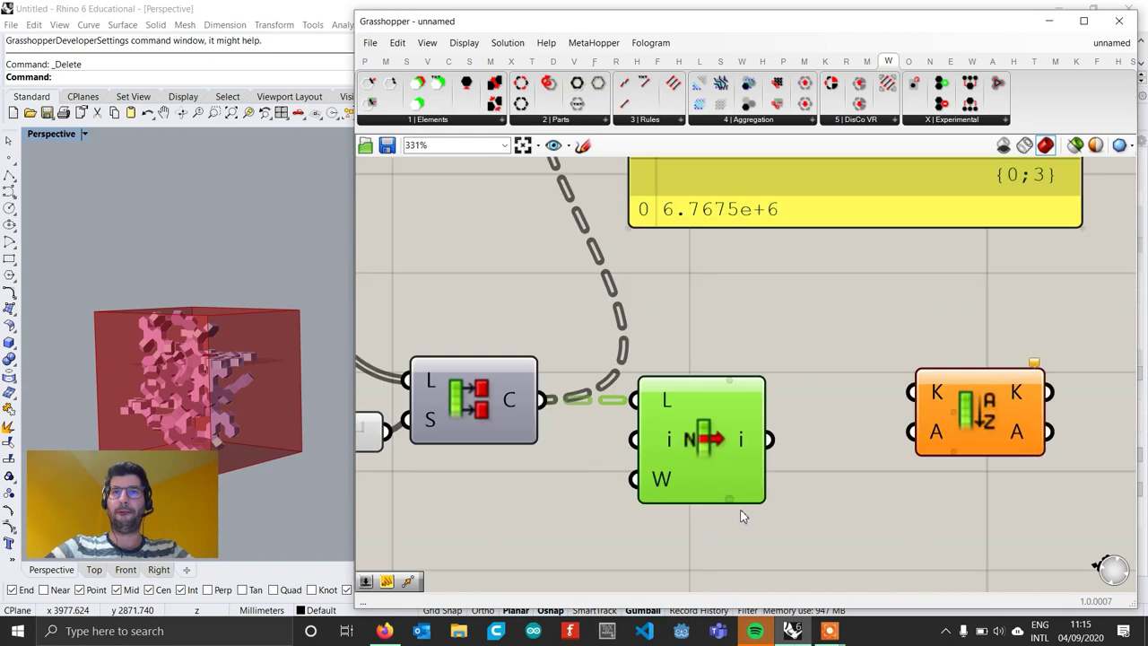
click(727, 498)
scroll(729, 494, down, 4)
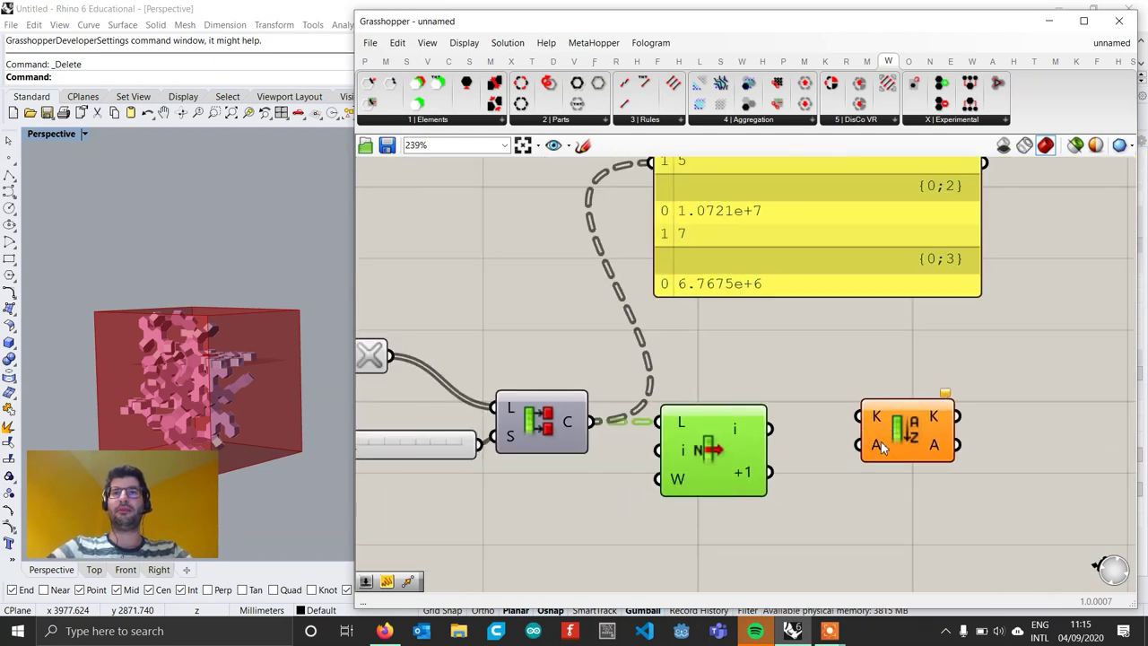
Connect the List Item's i output to Sort List K and its +1 output to A, and reposition the Sort List
drag(859, 418, 858, 417)
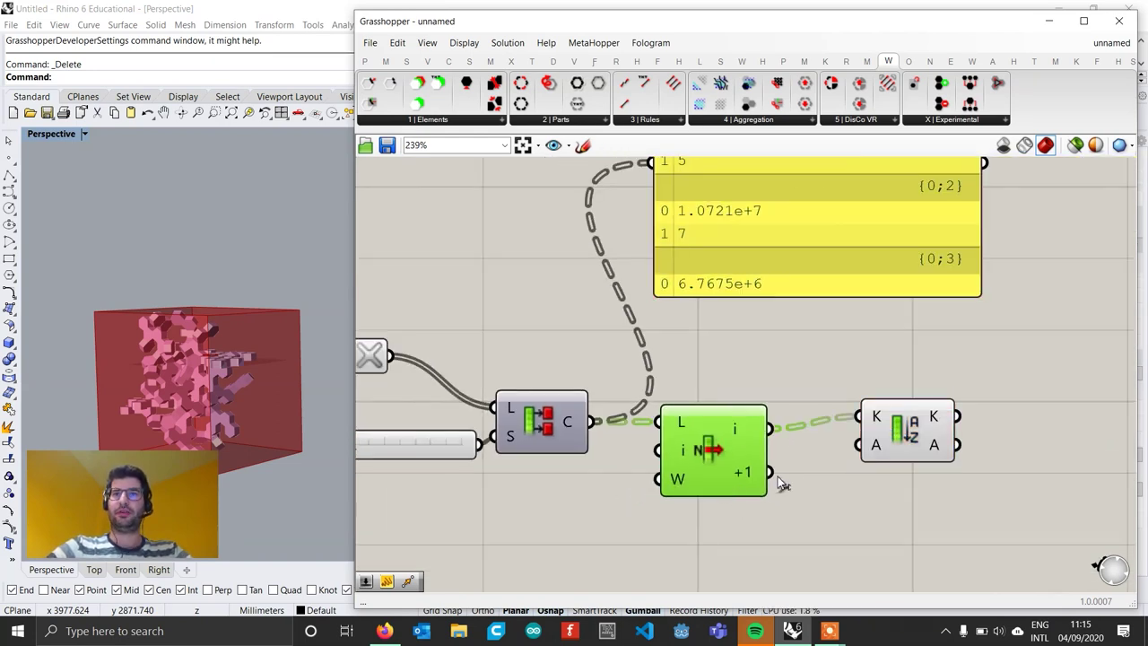
click(916, 448)
right_drag(916, 449, 816, 439)
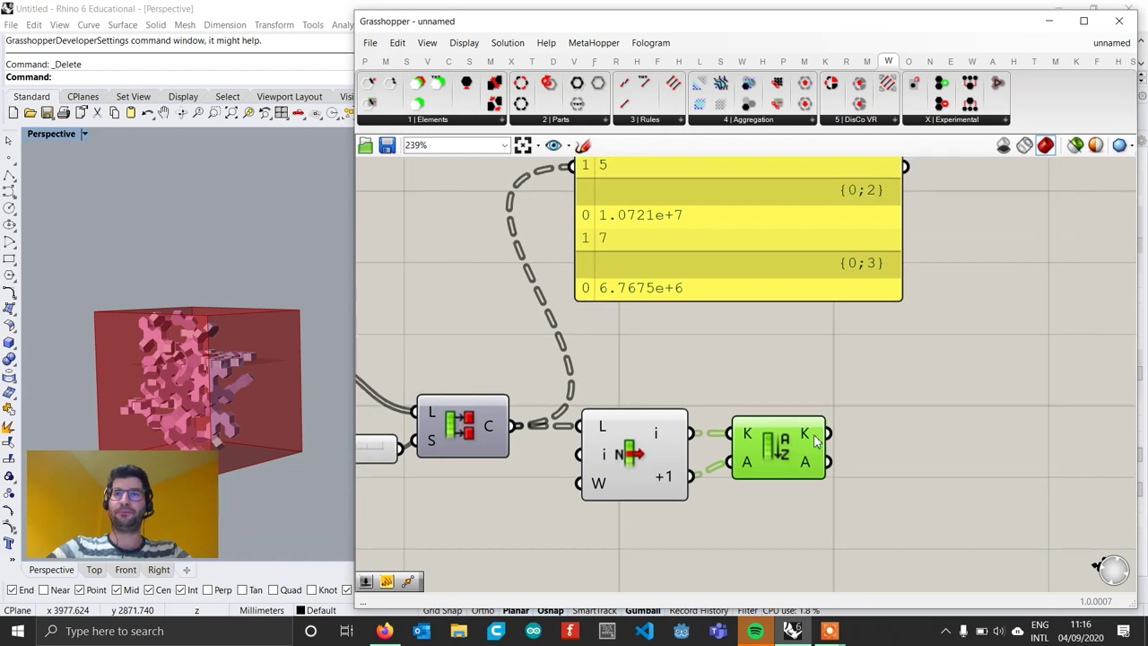
mouse_move(816, 439)
drag(746, 441, 802, 433)
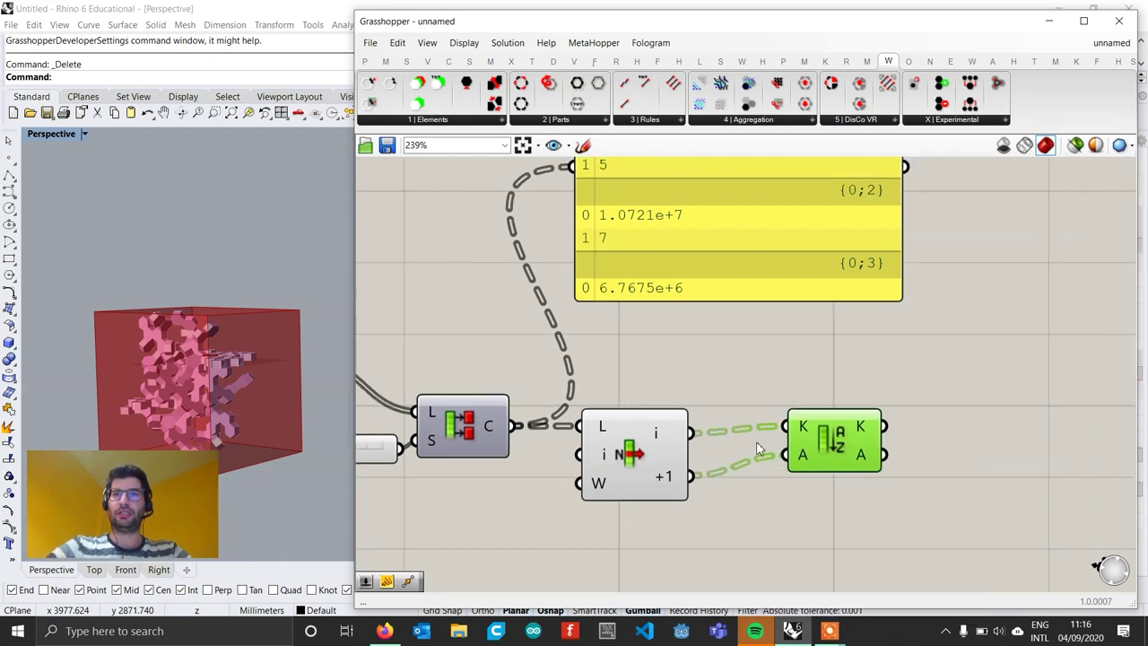
Flatten the Sort List's K and A inputs and check the sorted keys and their synchronous values
right_click(801, 437)
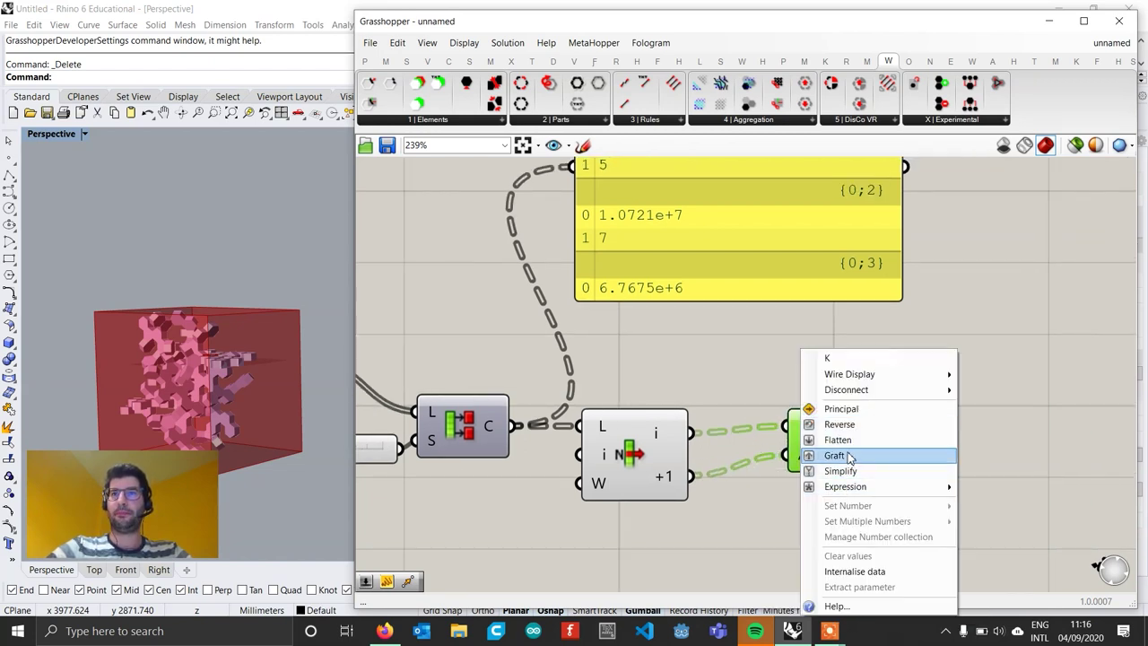
click(829, 454)
right_click(797, 452)
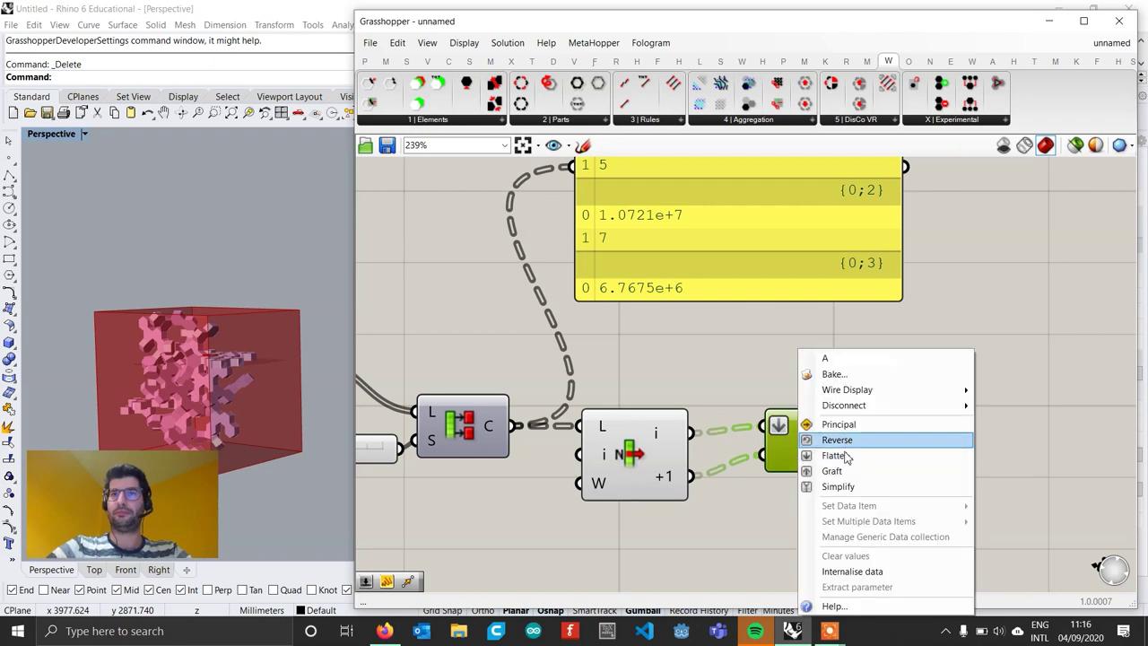
click(829, 451)
drag(876, 442, 867, 448)
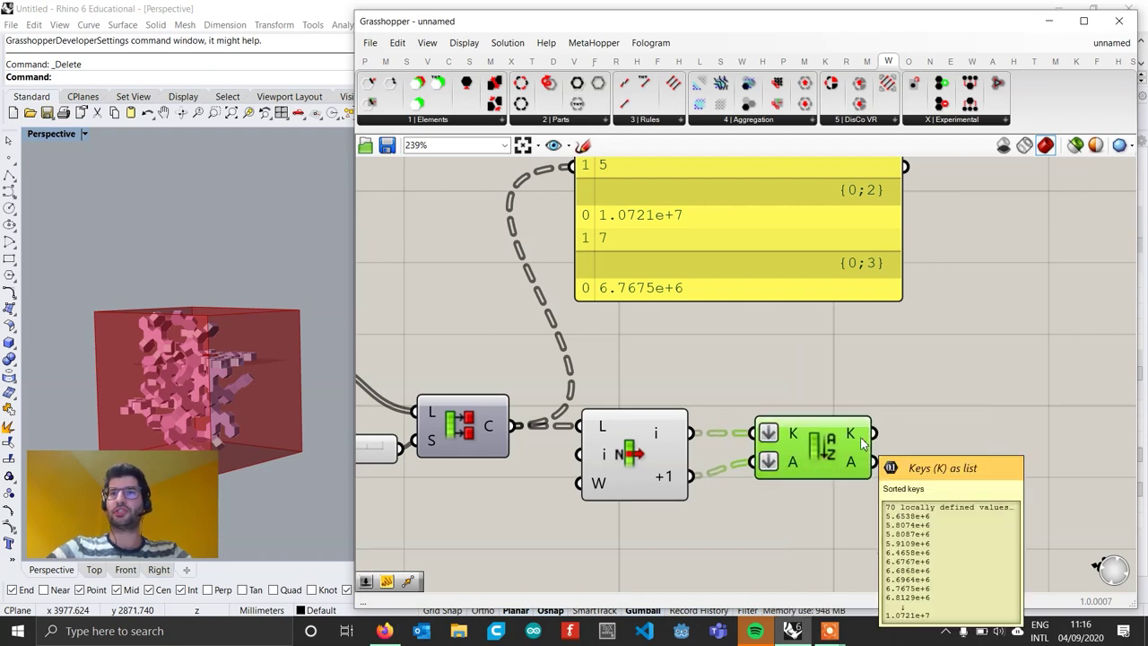
right_drag(860, 436, 745, 420)
mouse_move(745, 420)
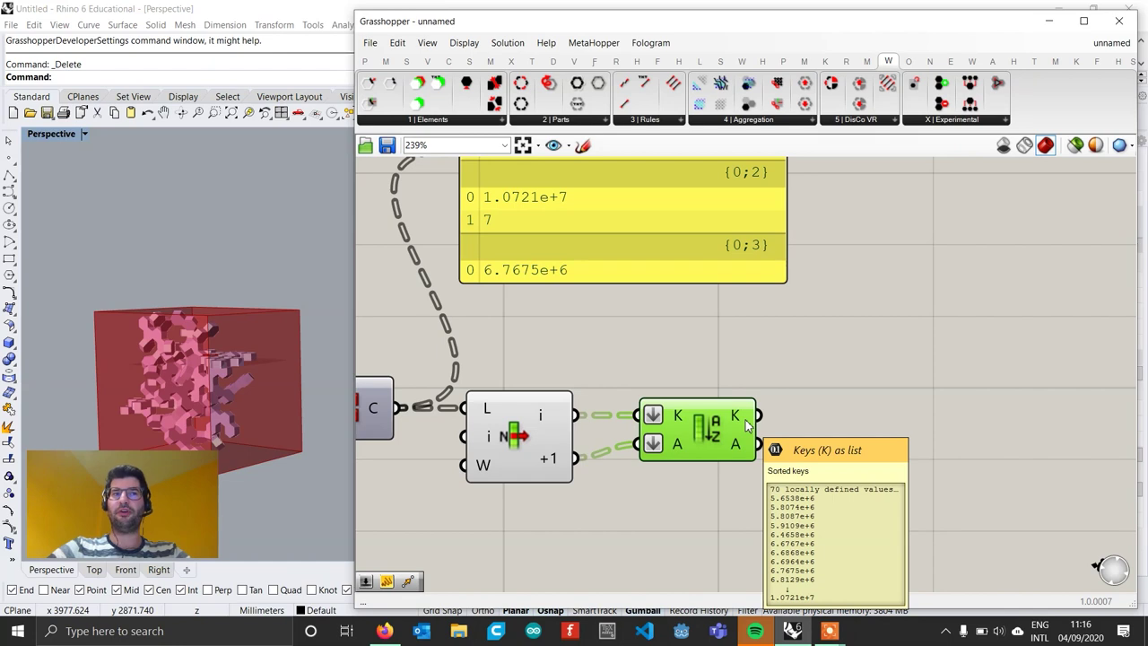
mouse_move(745, 444)
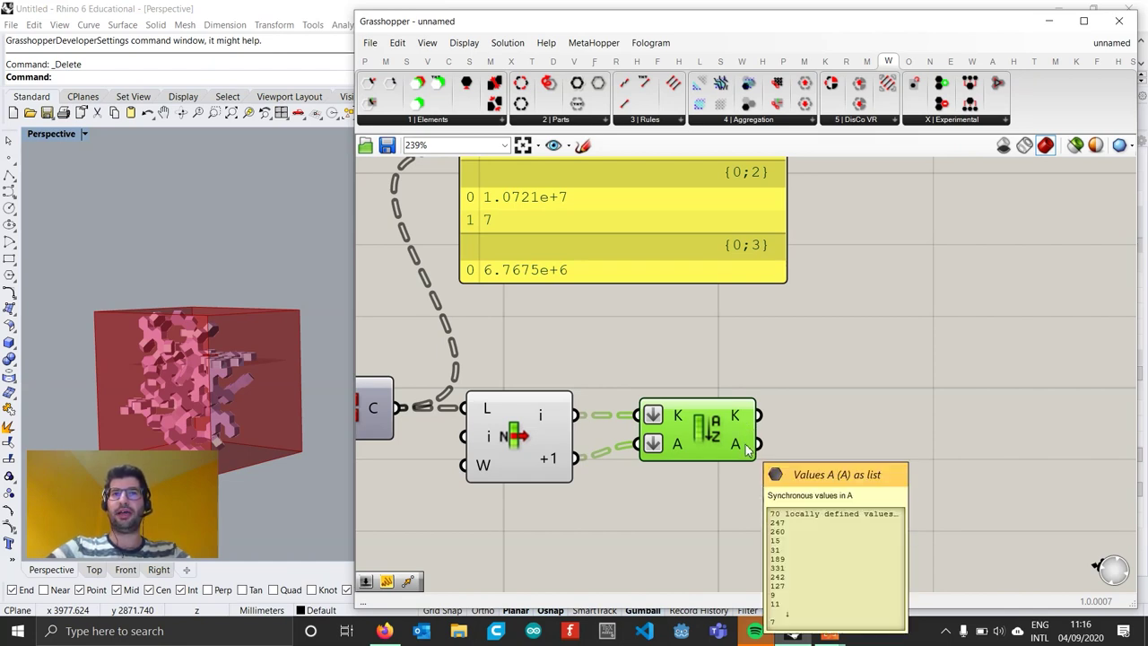
Add a second List Item component fed by the Sort List's sorted A values
double_click(832, 480)
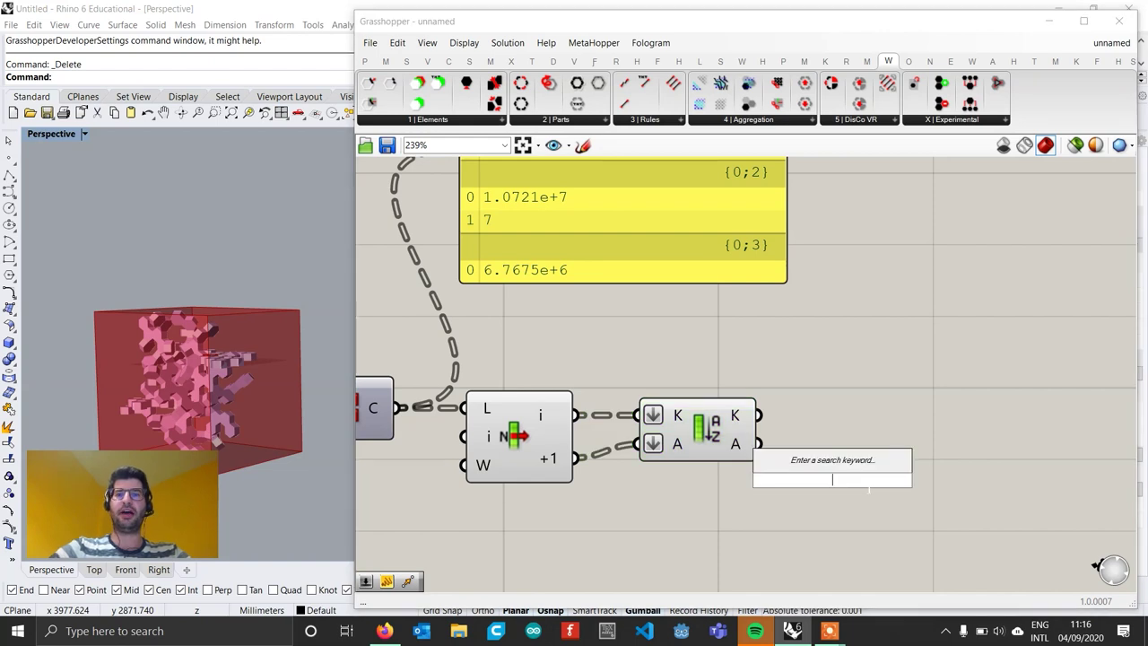
text(item)
click(794, 442)
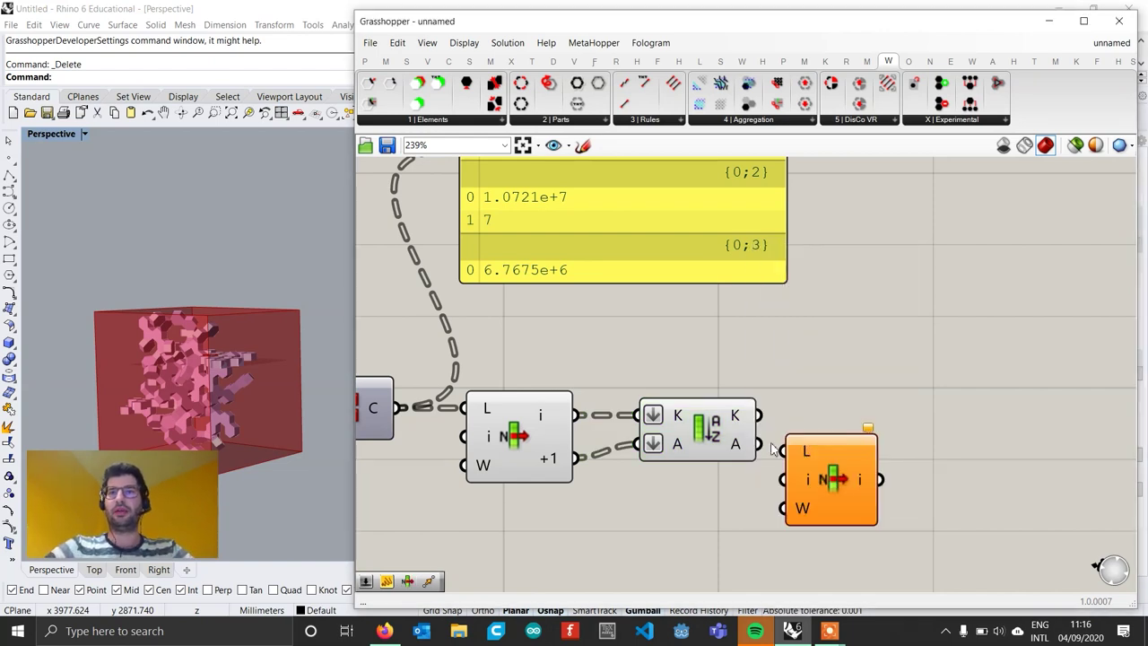
drag(760, 443, 832, 473)
Add a panel connected to the second List Item's output and shrink it to a compact size
double_click(990, 485)
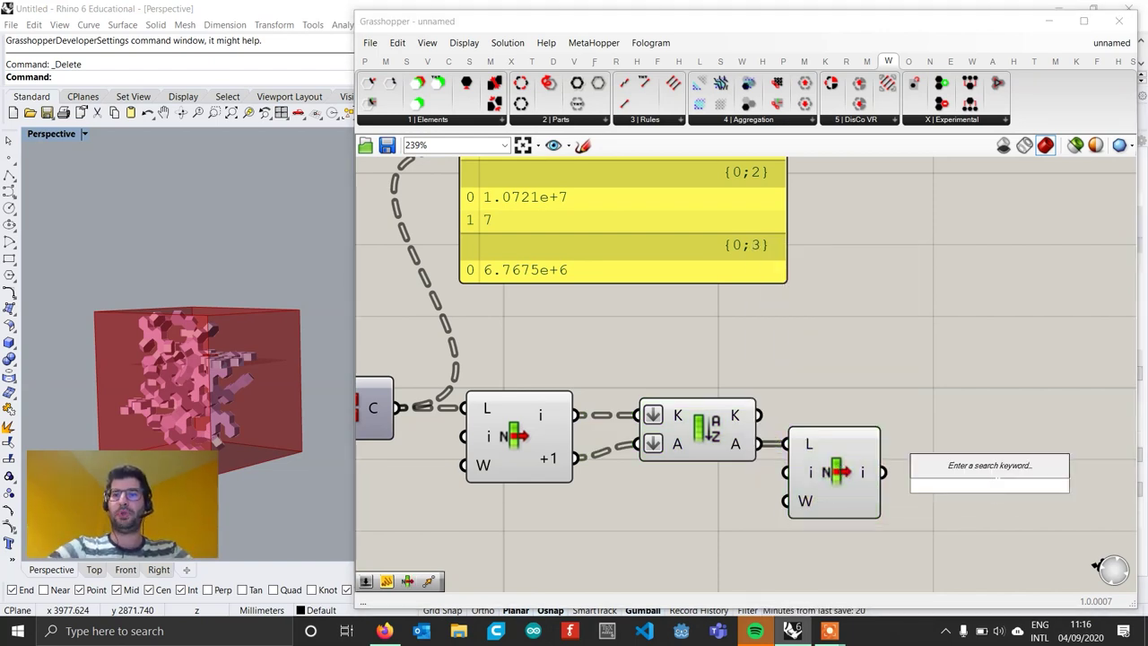
text(//)
key(Return)
drag(1005, 485, 1045, 480)
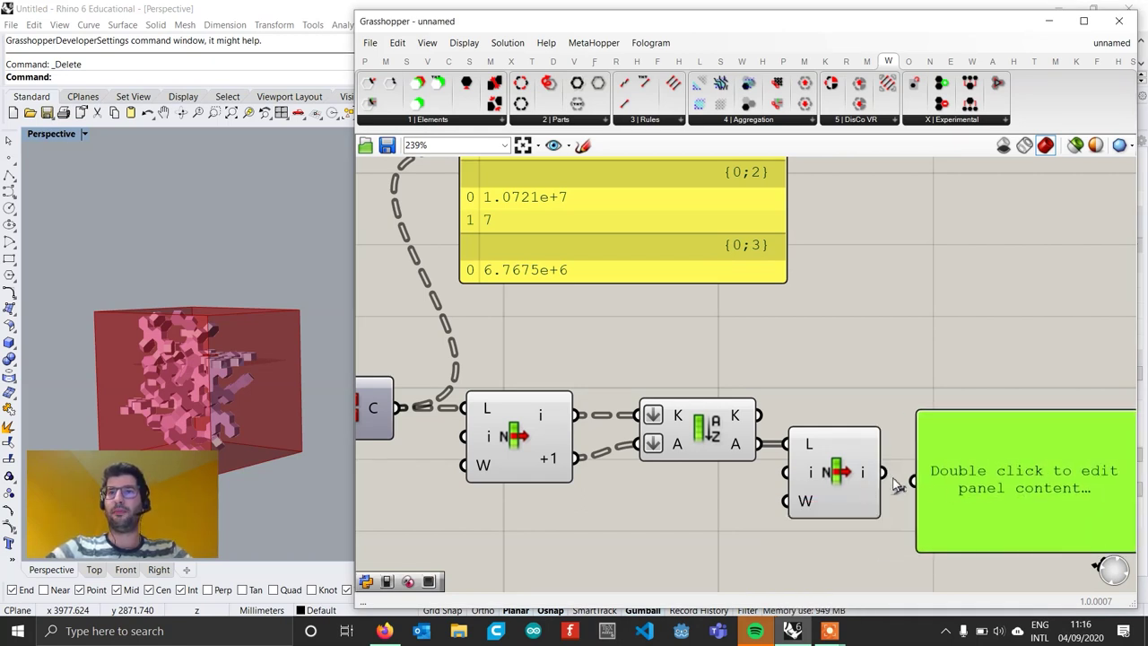
drag(897, 484, 975, 474)
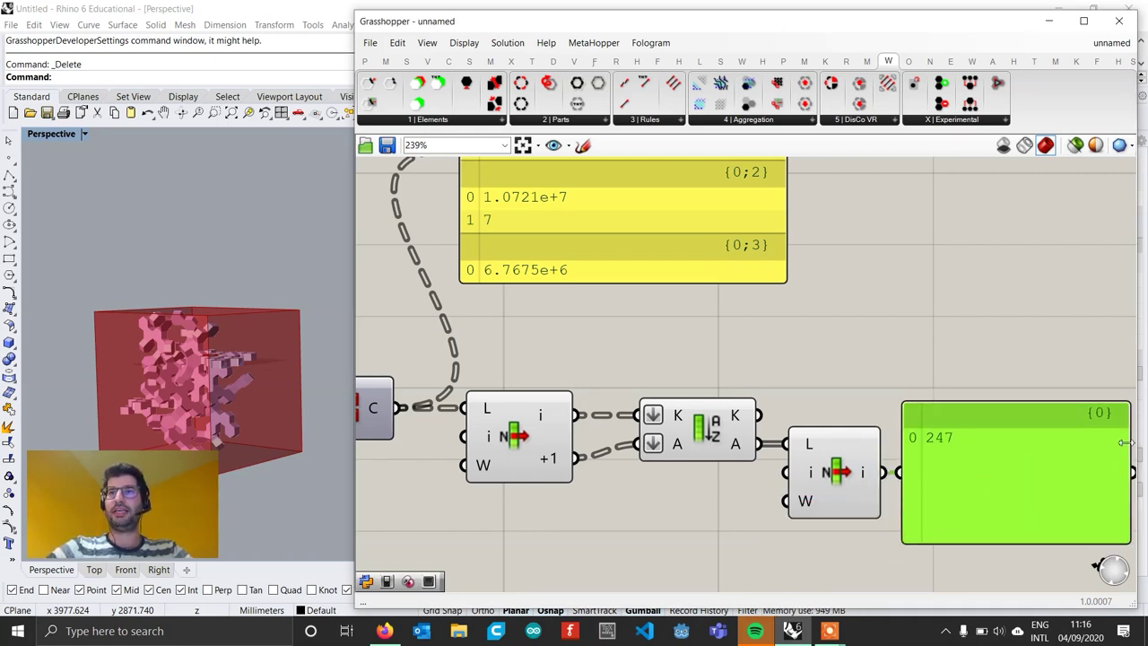
drag(1124, 443, 994, 448)
drag(958, 541, 962, 483)
Set the SEED slider to 247 and view the resulting aggregation
scroll(889, 456, down, 7)
right_drag(887, 456, 1094, 484)
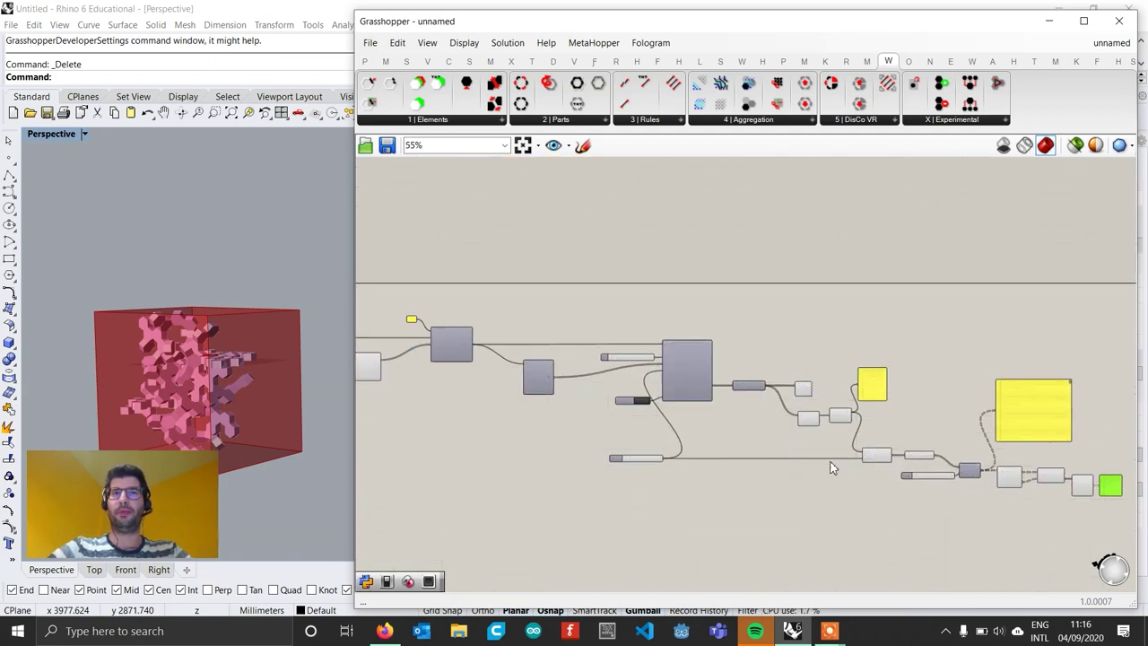
scroll(677, 444, up, 7)
click(627, 482)
double_click(627, 481)
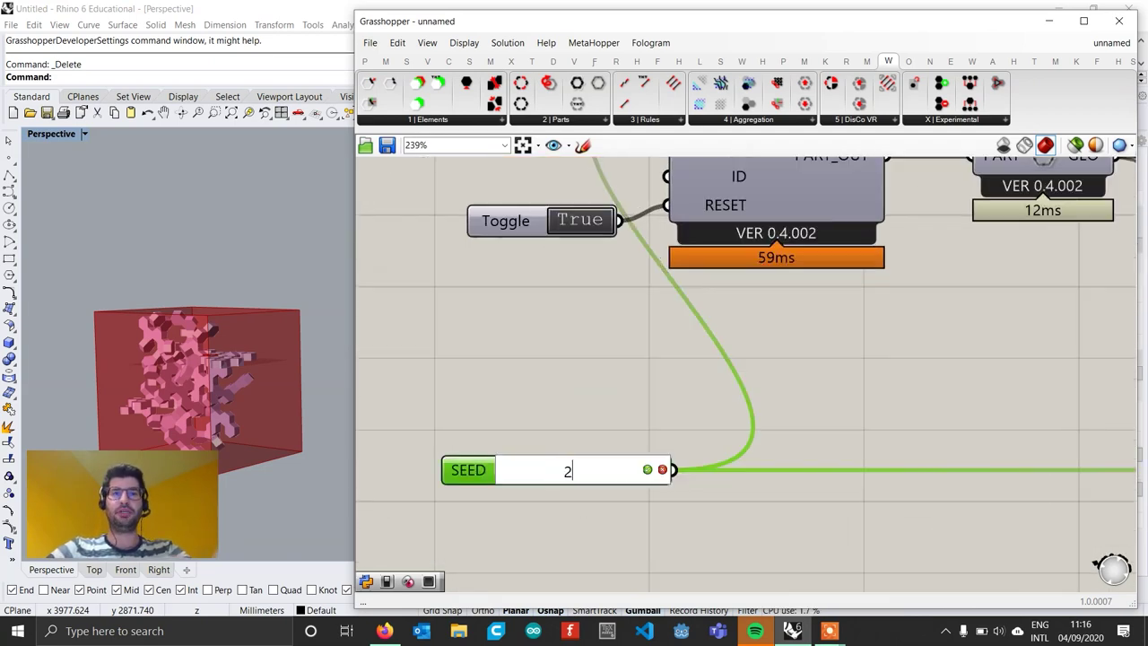
text(247)
key(Return)
right_drag(269, 386, 211, 355)
Clear the Data Recorder's stored values and switch recording back on
scroll(655, 430, down, 5)
right_drag(1040, 424, 827, 449)
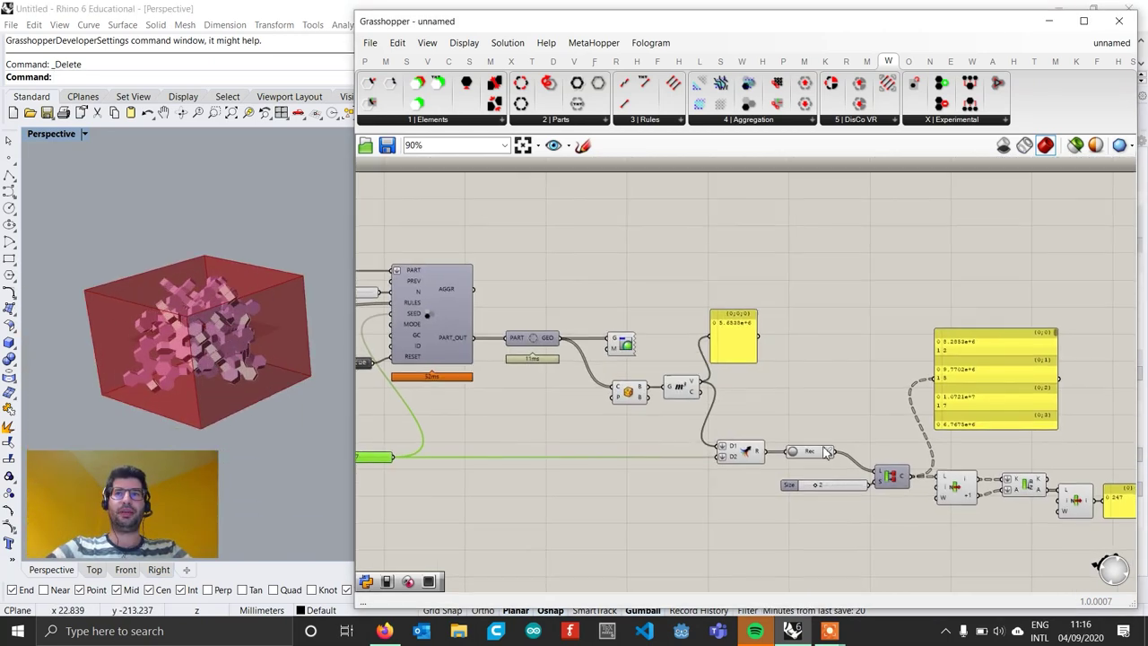
scroll(827, 449, up, 5)
click(836, 454)
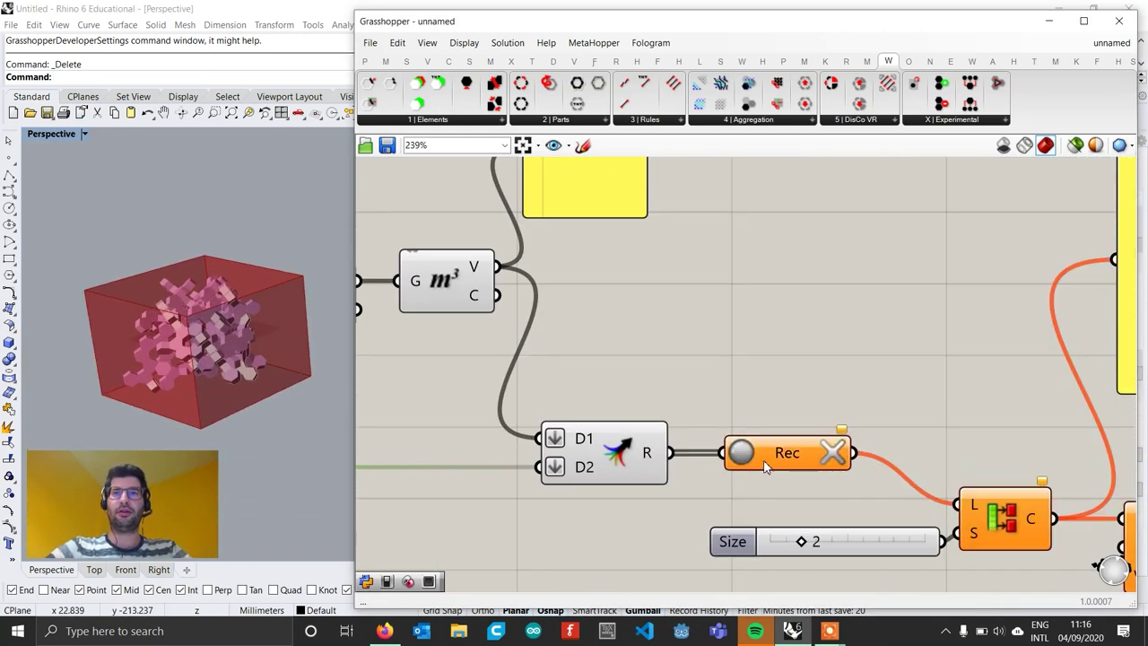
Sweep the SEED slider down from 247 and then up to 1000 to record volume and seed pairs
scroll(813, 483, down, 5)
right_drag(546, 479, 948, 470)
scroll(723, 492, up, 11)
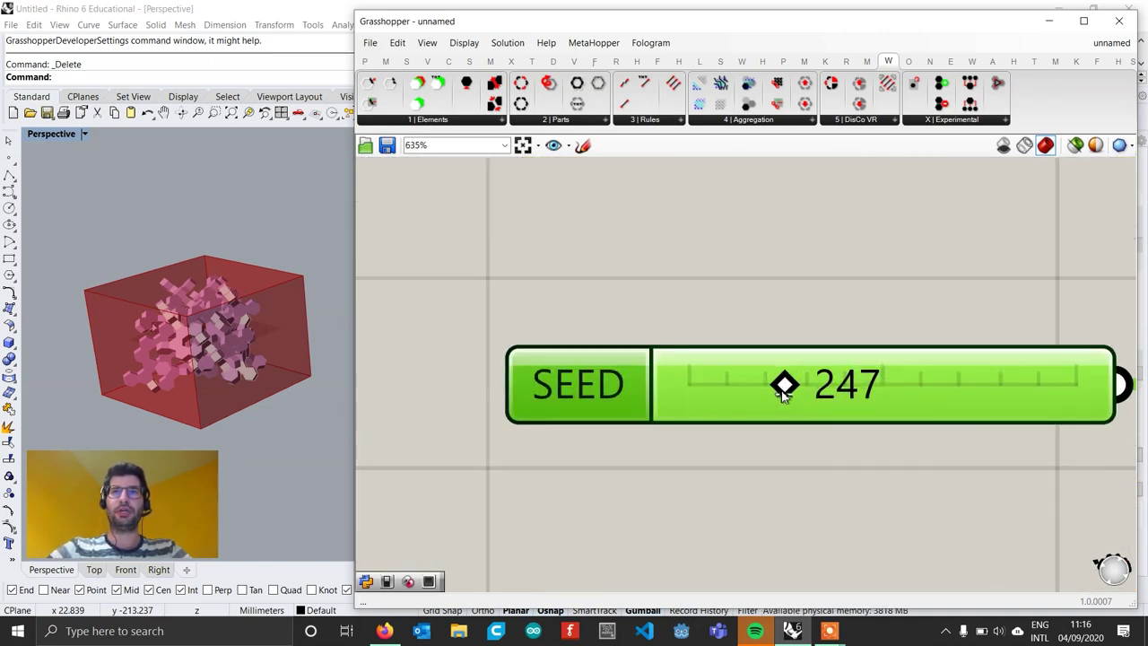
scroll(782, 400, down, 1)
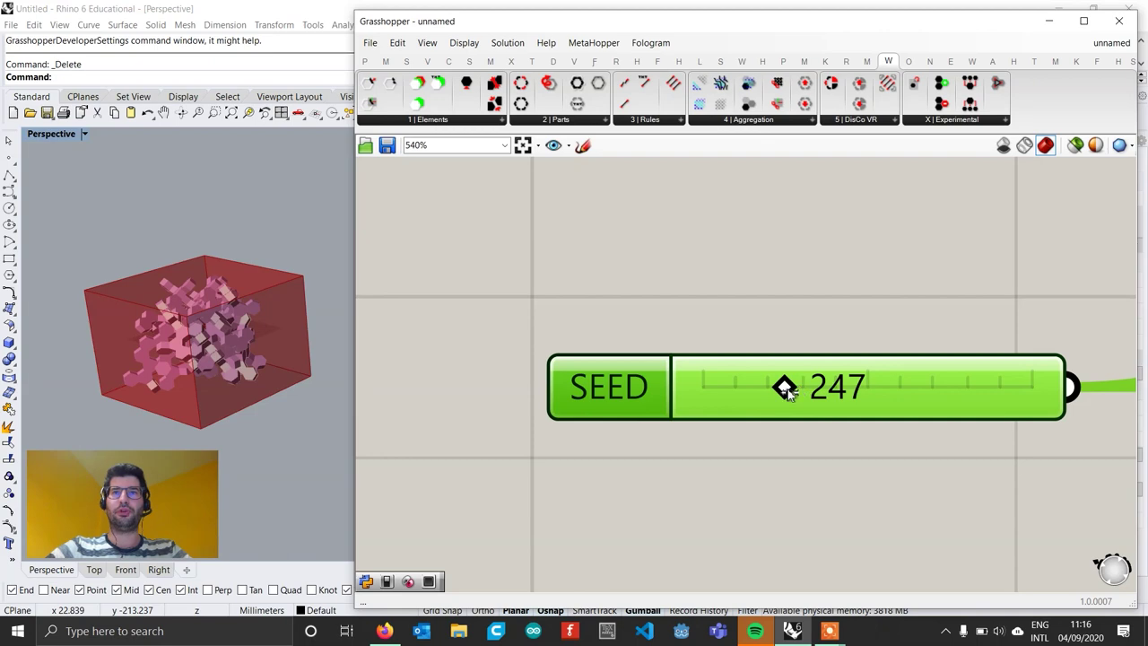
scroll(786, 392, up, 3)
mouse_move(776, 391)
mouse_down()
mouse_move(658, 386)
mouse_move(775, 388)
mouse_up()
right_drag(923, 414, 757, 426)
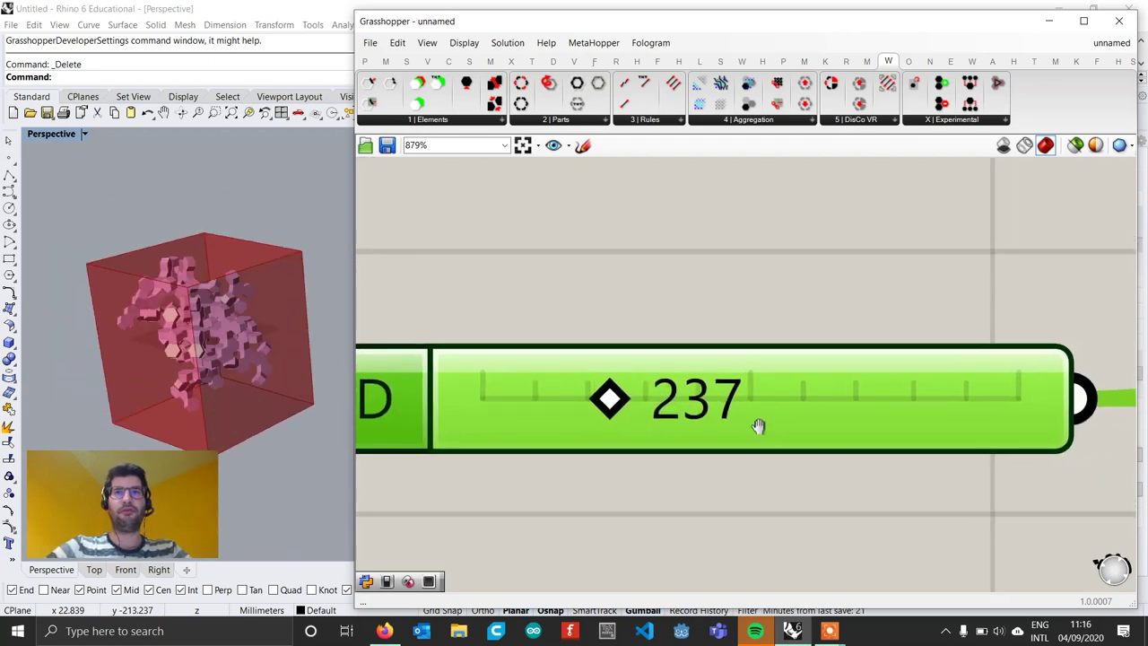
scroll(728, 385, down, 1)
drag(632, 397, 937, 403)
drag(965, 400, 990, 397)
Read the smallest-volume seed in the output panel and set the SEED slider to 576
scroll(775, 379, down, 10)
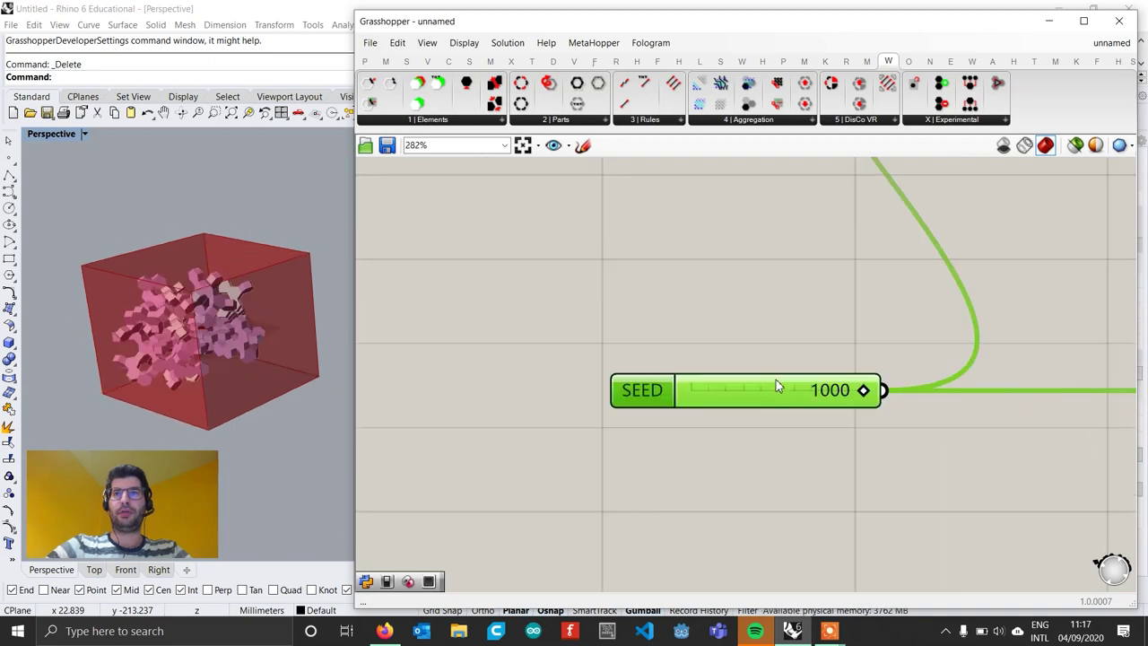
scroll(917, 419, up, 10)
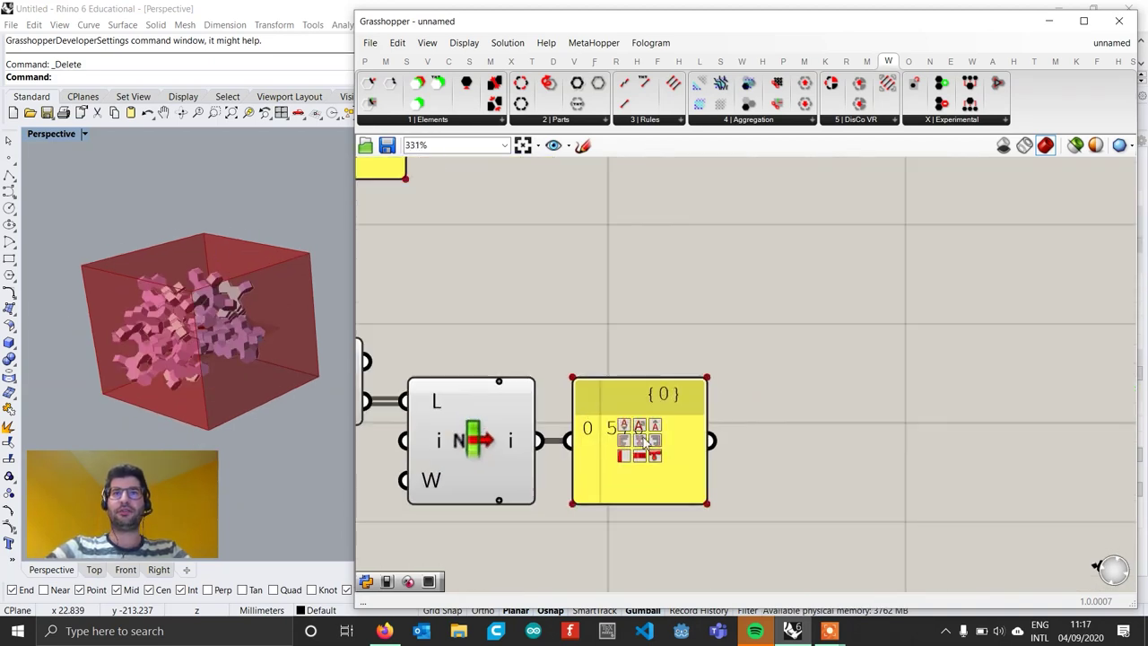
scroll(668, 439, down, 8)
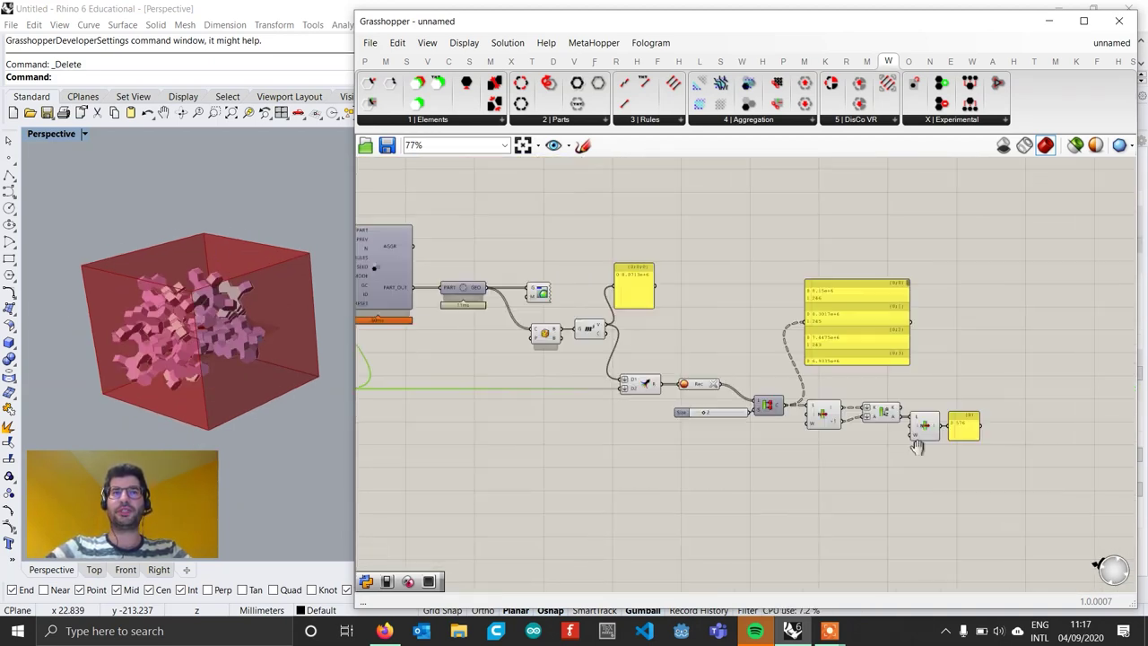
scroll(603, 390, up, 5)
scroll(603, 390, up, 3)
double_click(589, 383)
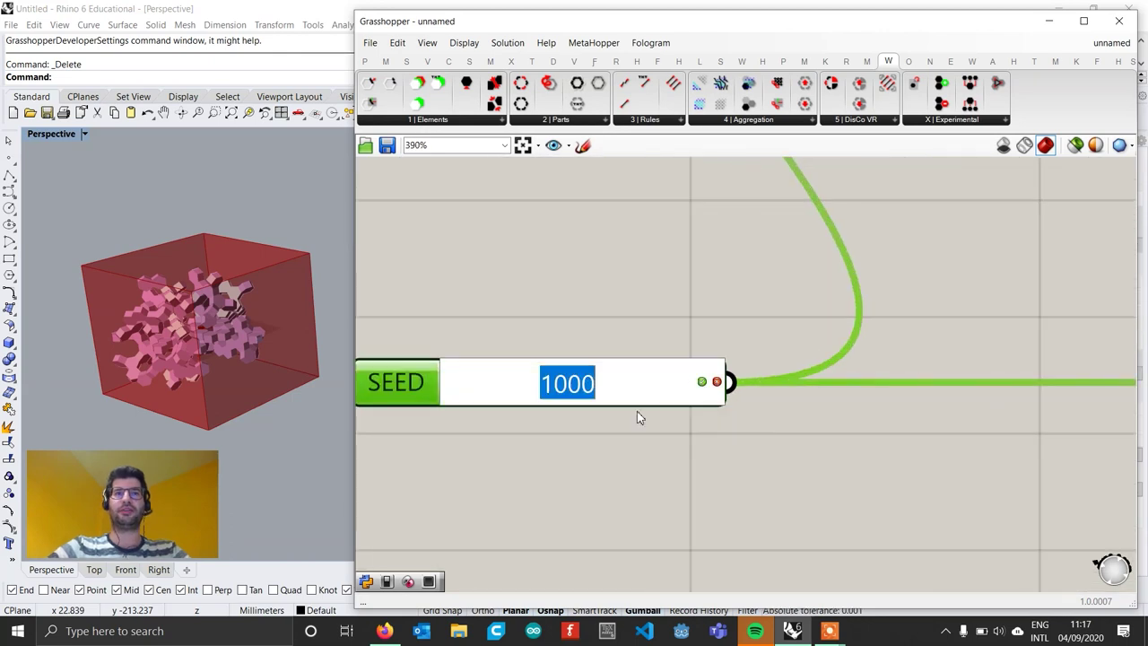
text(576)
key(Return)
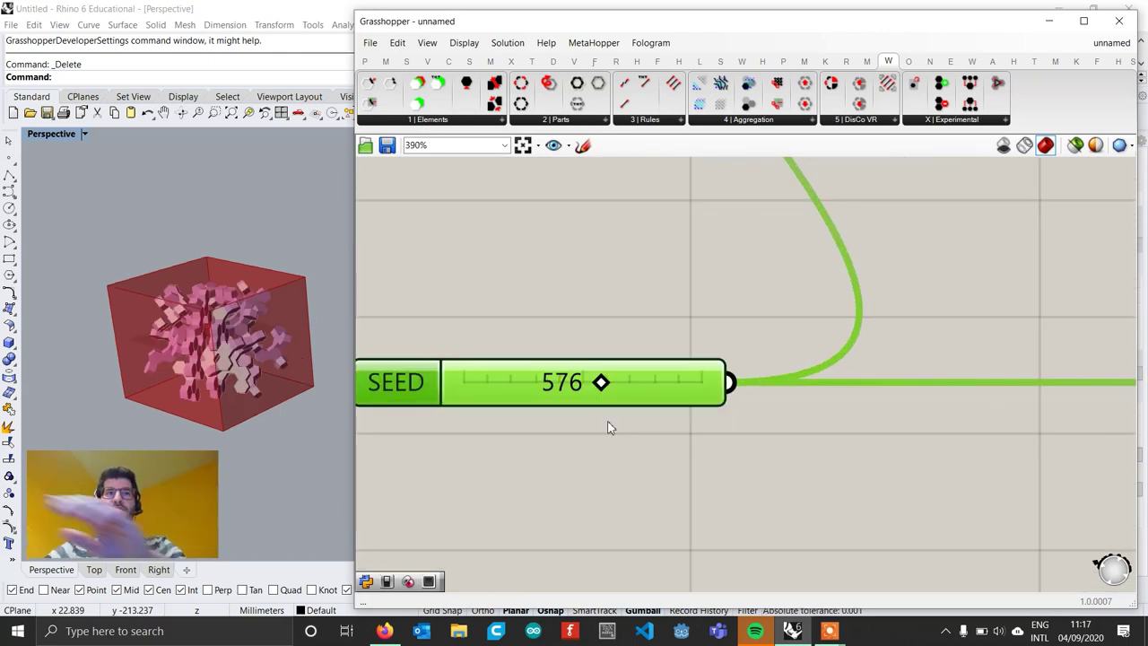
Examine the aggregation in its bounding box and the definition from aggregation through recording and sorting
scroll(245, 361, down, 2)
scroll(836, 300, down, 8)
right_drag(765, 393, 620, 581)
scroll(716, 385, up, 3)
scroll(716, 389, down, 5)
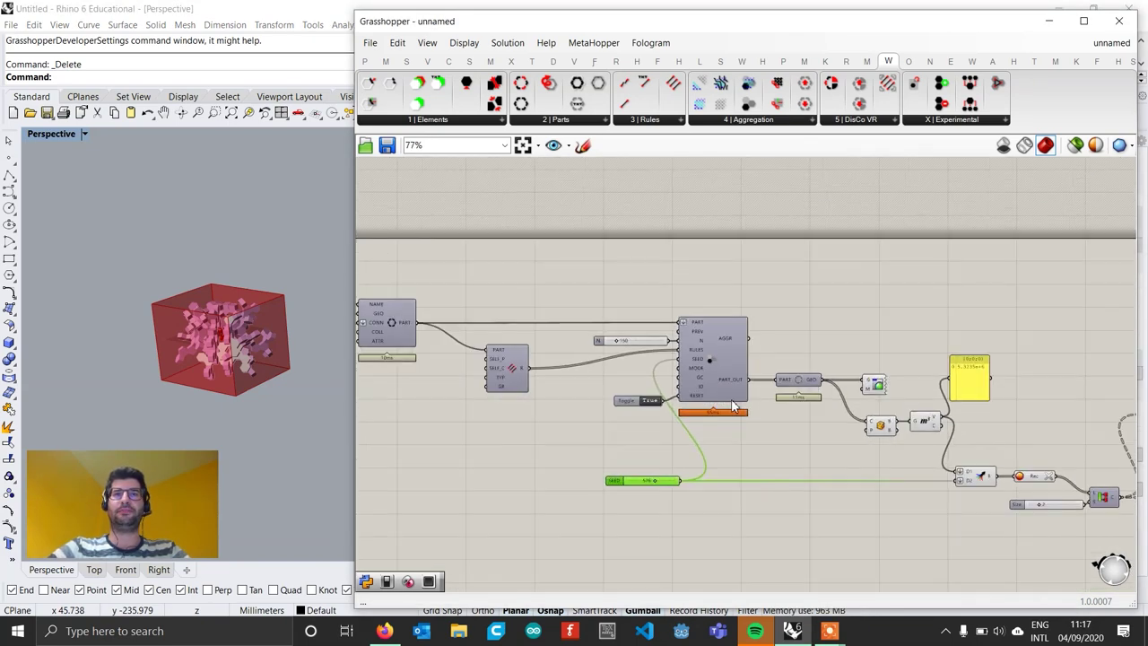
scroll(816, 497, down, 1)
right_drag(816, 498, 682, 453)
scroll(984, 499, up, 2)
scroll(920, 482, down, 2)
right_drag(979, 491, 927, 481)
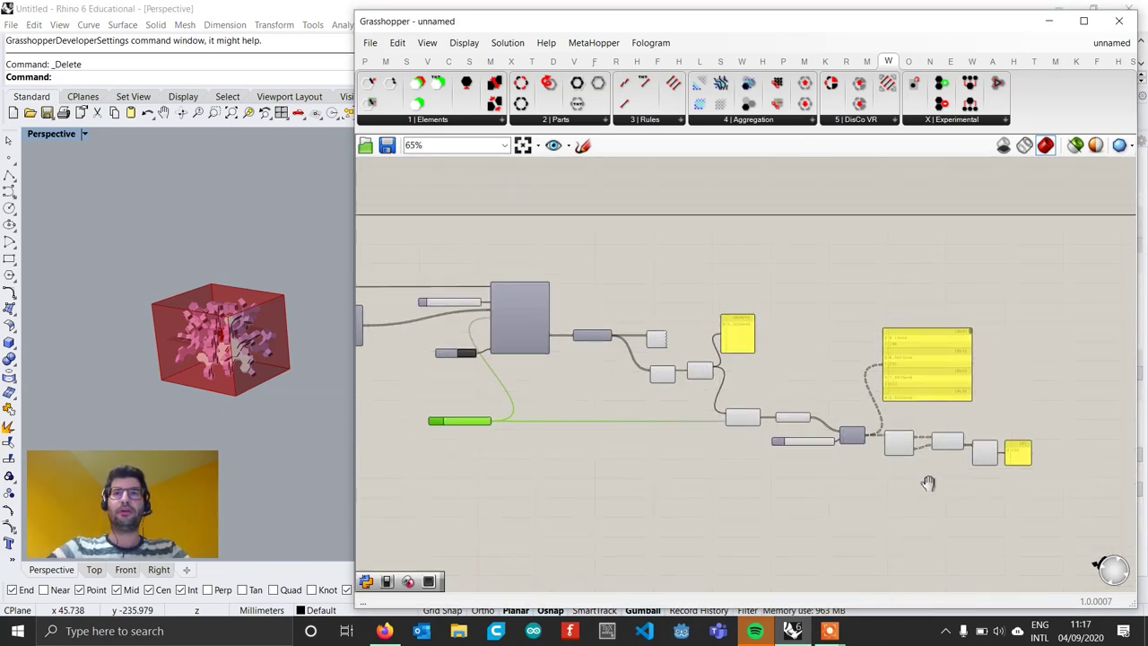
Examine the aggregation inside its bounding box and the definition chain from volume measurement through recording to the sorted seed output
scroll(782, 438, up, 3)
right_drag(613, 392, 774, 398)
scroll(232, 380, up, 6)
right_drag(231, 380, 164, 280)
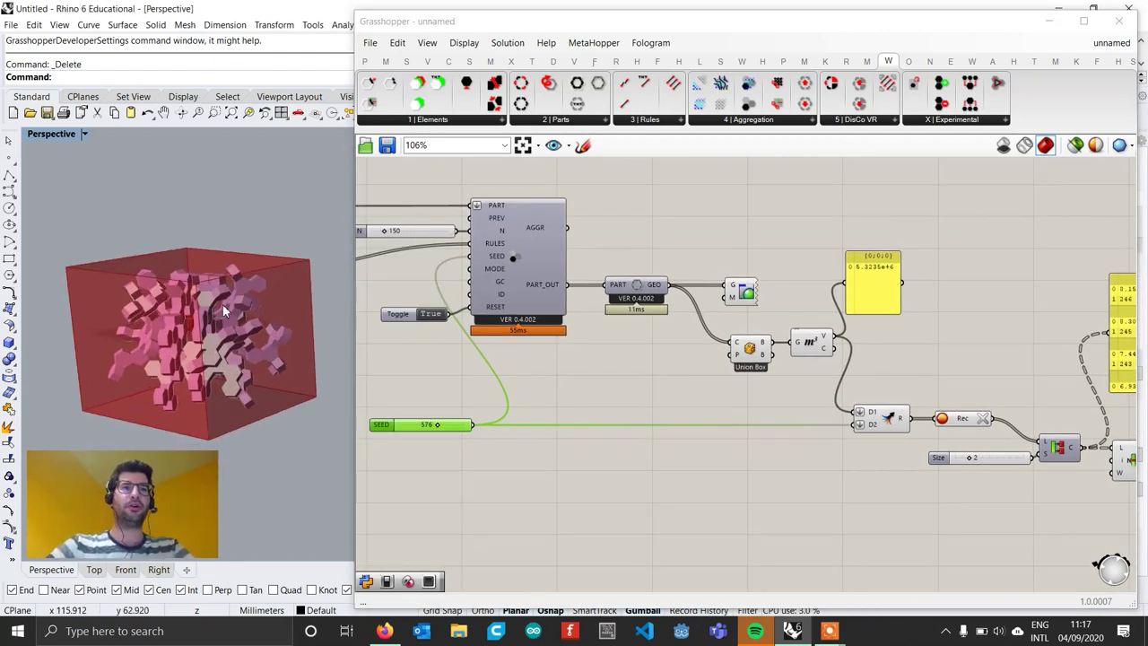
scroll(914, 393, up, 2)
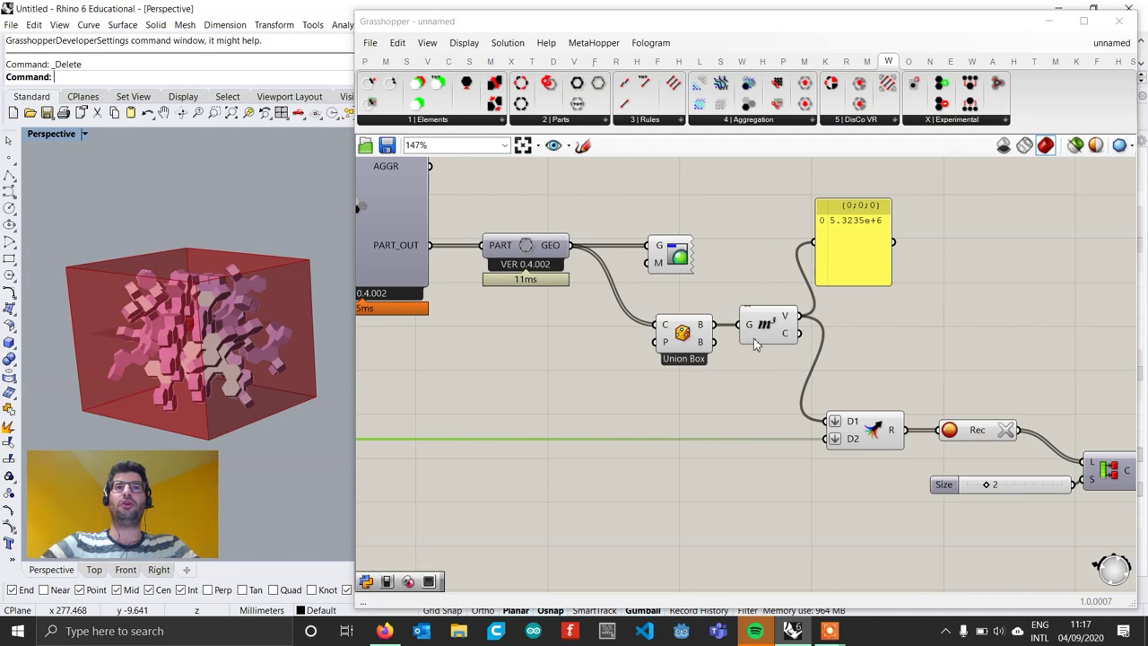
scroll(763, 358, down, 3)
scroll(538, 395, up, 3)
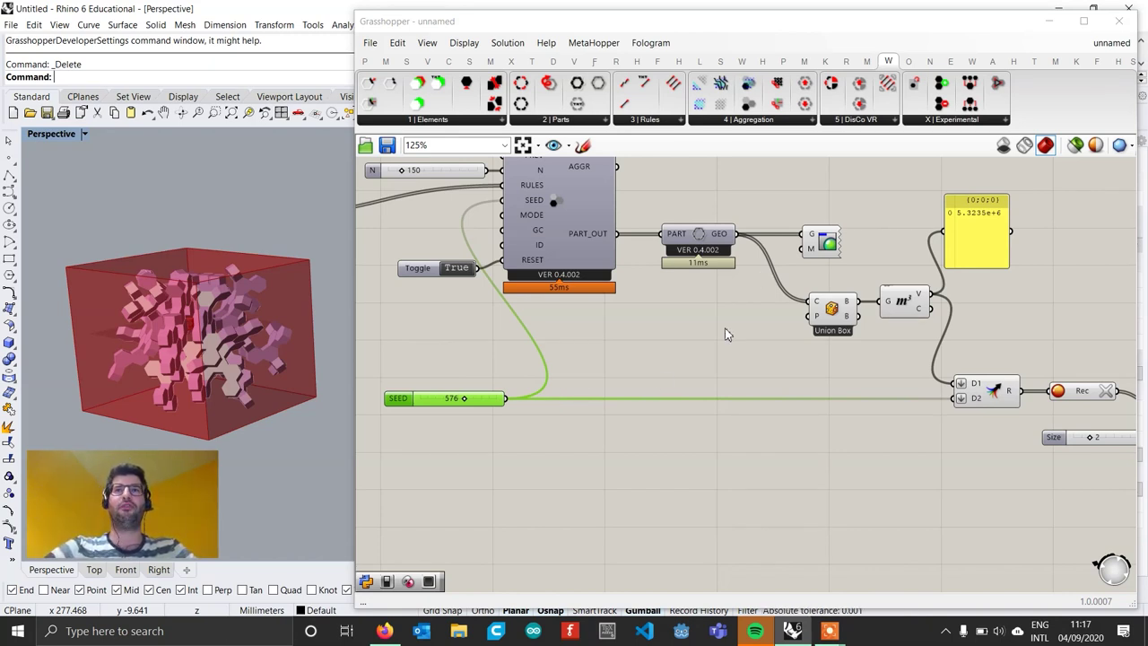
scroll(722, 327, down, 2)
right_drag(738, 348, 626, 338)
scroll(738, 348, down, 2)
scroll(931, 383, up, 2)
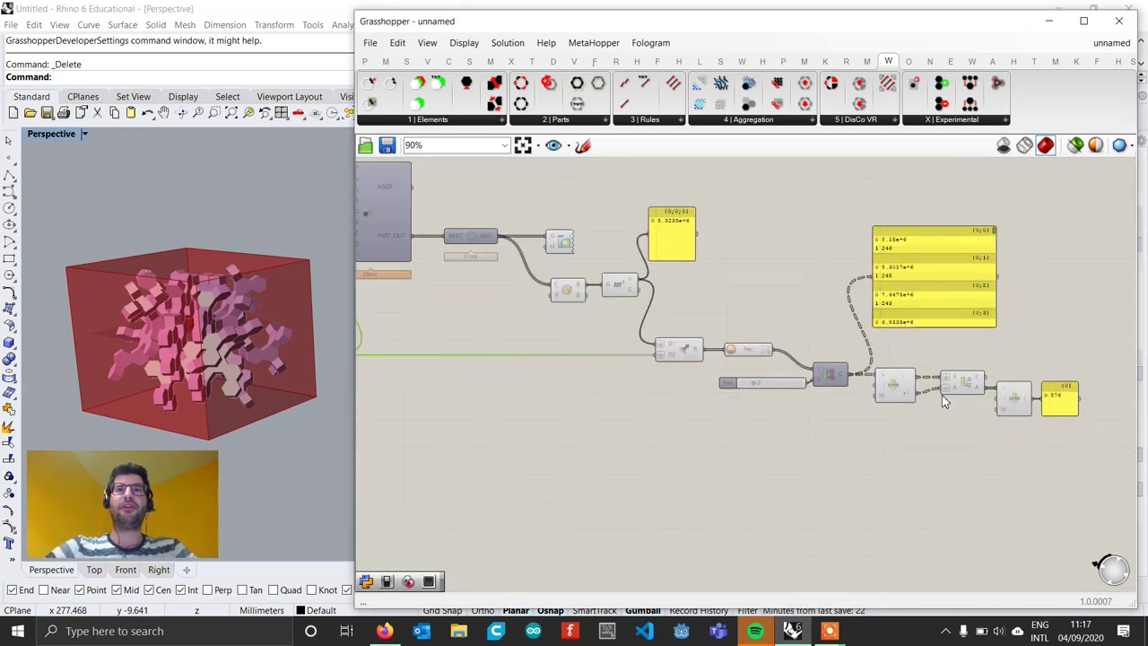
Disable the bounding box, volume, merging, recording and sorting components, leaving the aggregation and its preview enabled
scroll(944, 401, down, 1)
drag(1076, 450, 597, 232)
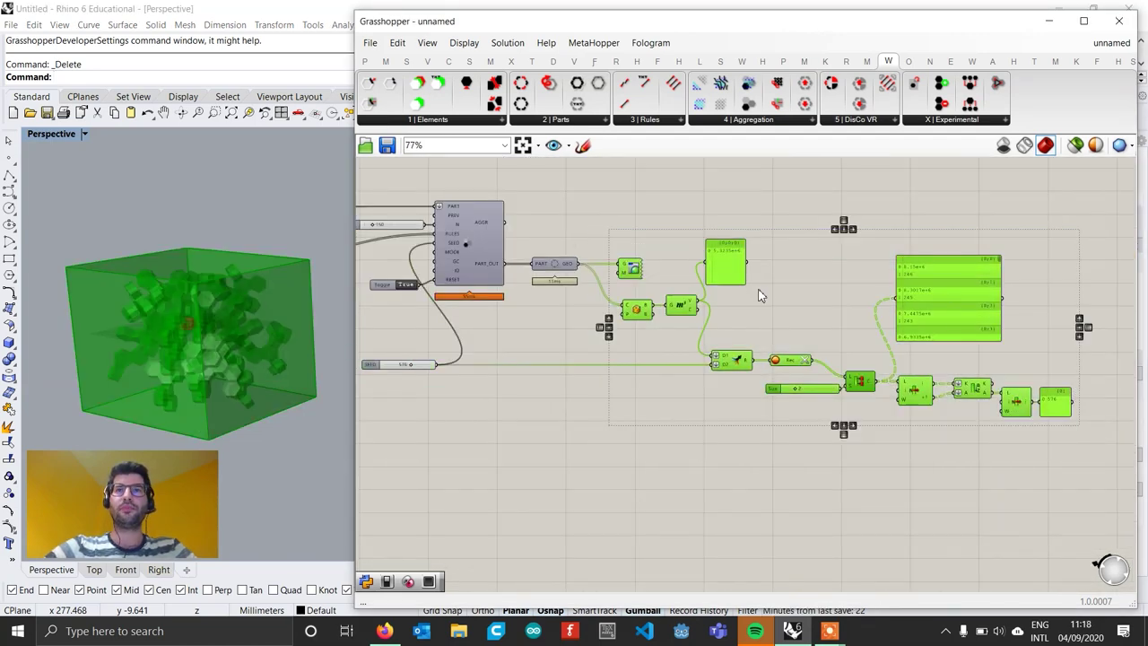
click(963, 424)
drag(1060, 447, 625, 298)
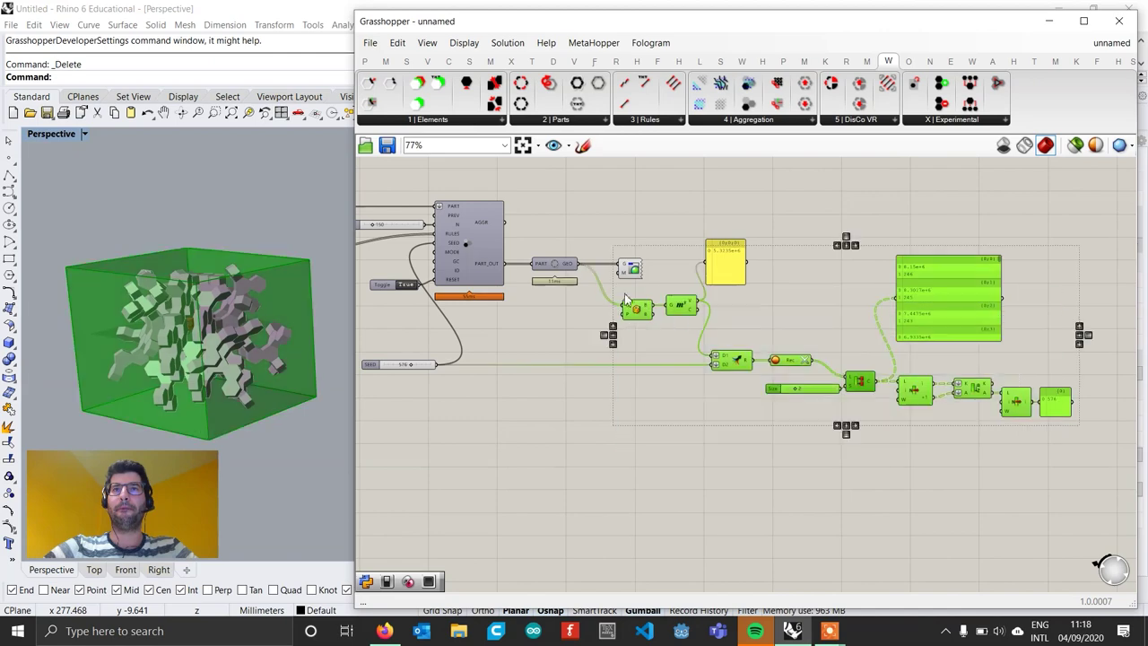
right_click(779, 315)
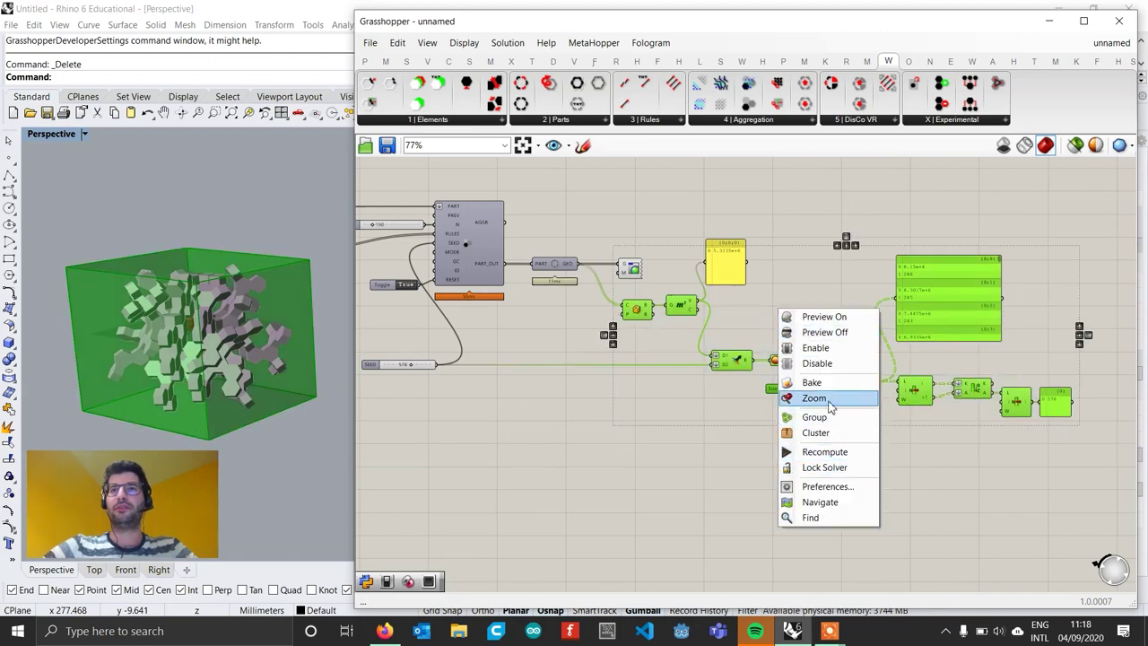
click(815, 363)
Move the disabled component chain and the volume panel up, out of the way above the aggregation
scroll(726, 331, down, 5)
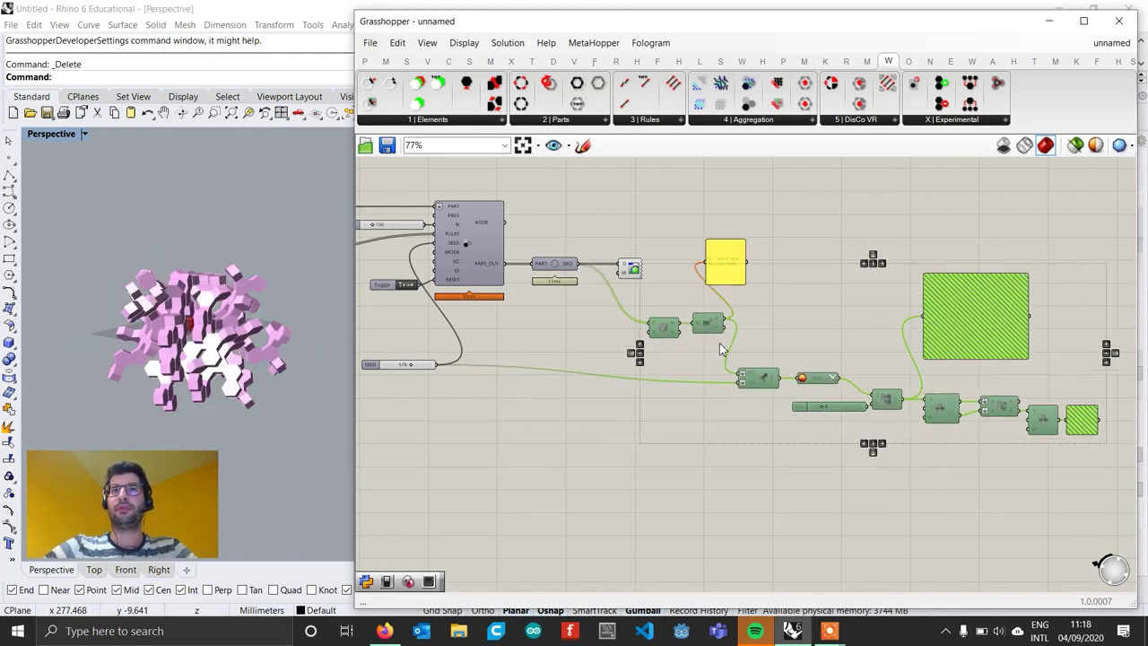
drag(738, 254, 722, 200)
scroll(730, 320, up, 5)
scroll(717, 368, down, 4)
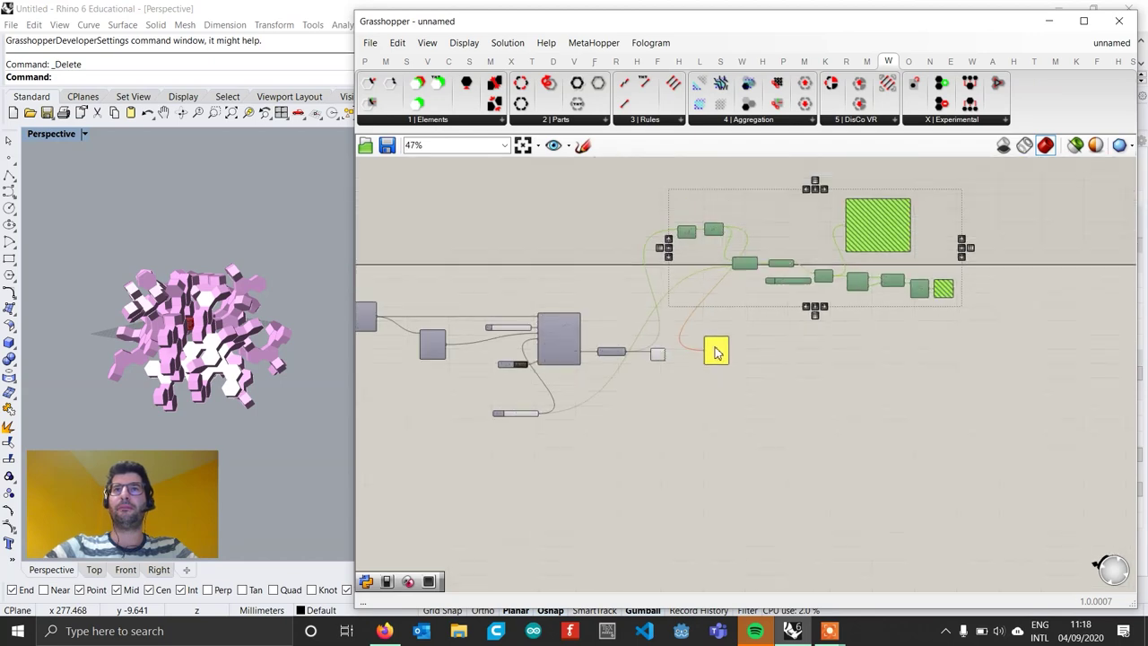
scroll(719, 345, up, 2)
drag(717, 354, 752, 193)
scroll(697, 400, up, 5)
Space the part geometry component and the Custom Preview farther away from the aggregation component
right_drag(596, 405, 880, 384)
click(775, 314)
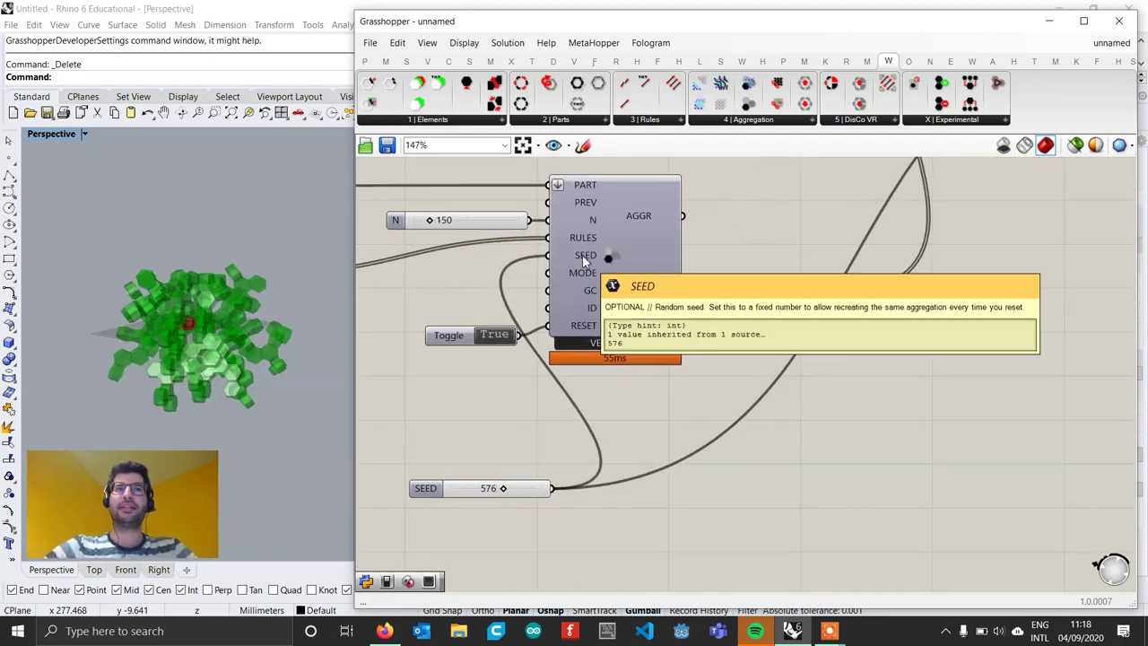
drag(909, 308, 954, 302)
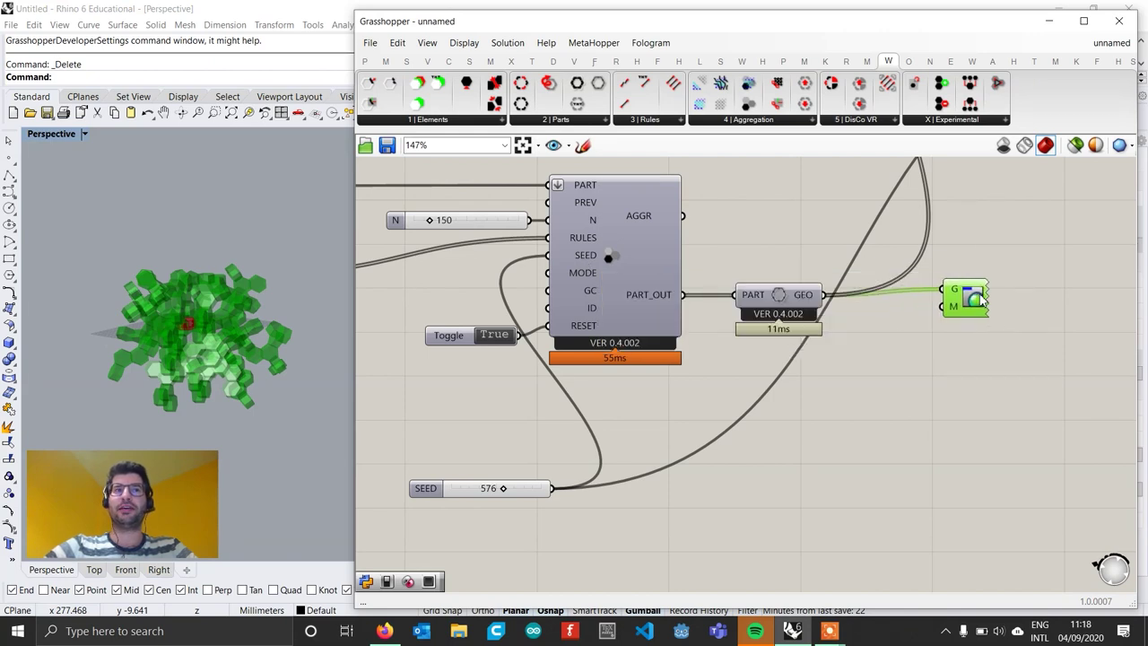
drag(782, 299, 867, 294)
drag(965, 305, 1007, 306)
drag(869, 295, 860, 301)
Move the SEED slider closer to the aggregation and add a Series component below it
right_drag(640, 398, 908, 347)
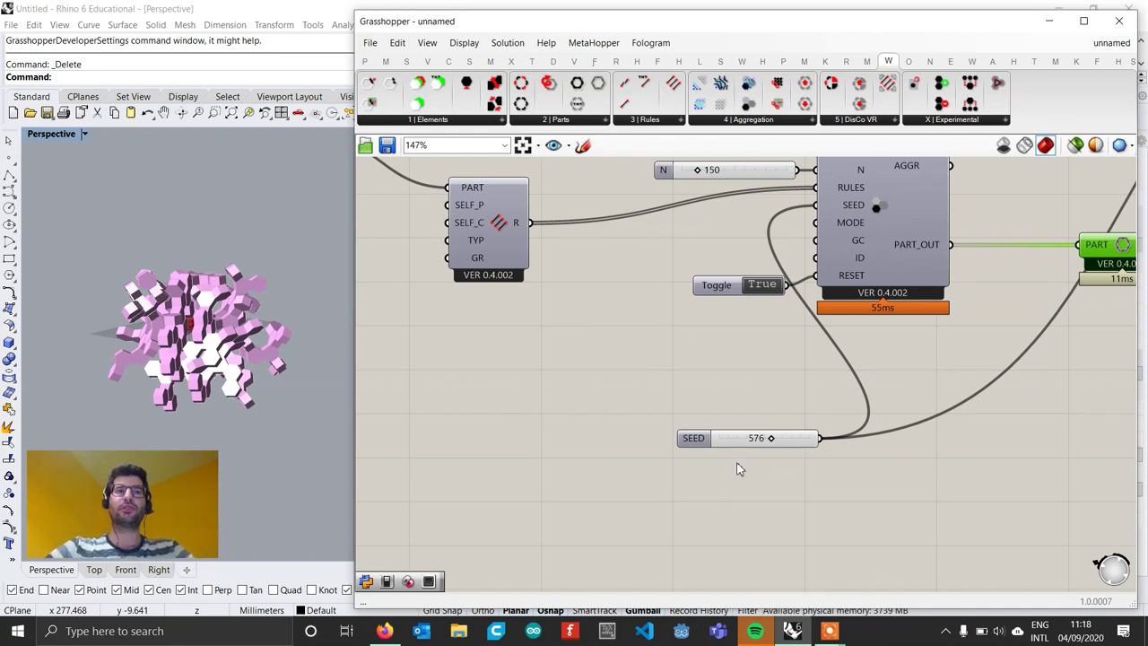
scroll(709, 461, up, 2)
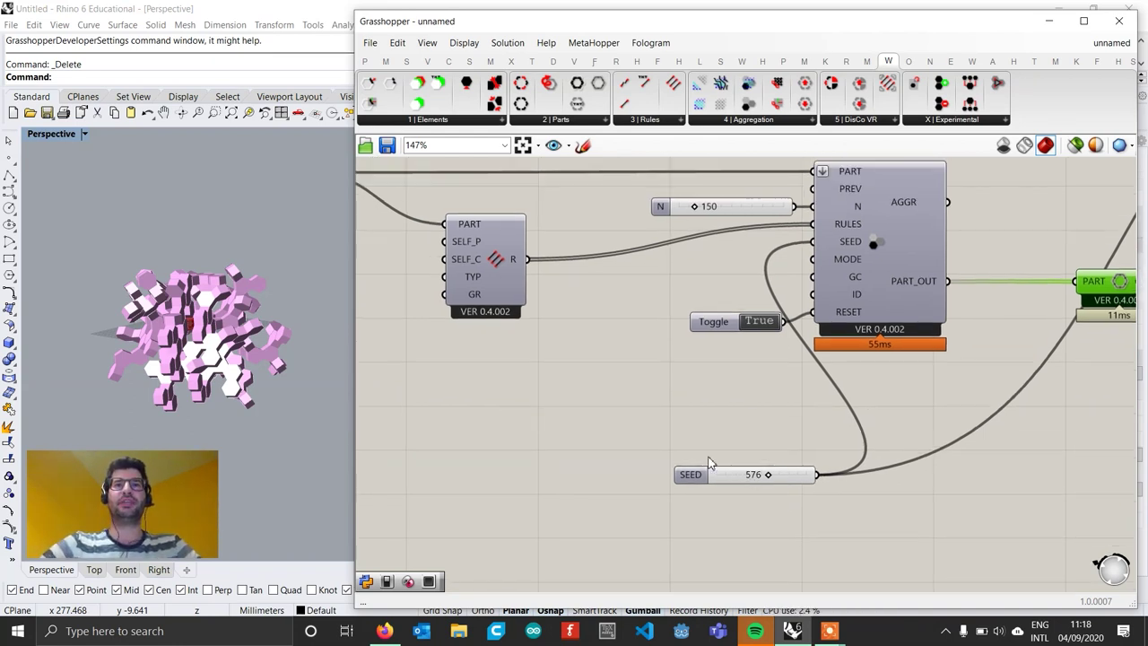
scroll(577, 477, down, 2)
right_drag(731, 493, 671, 448)
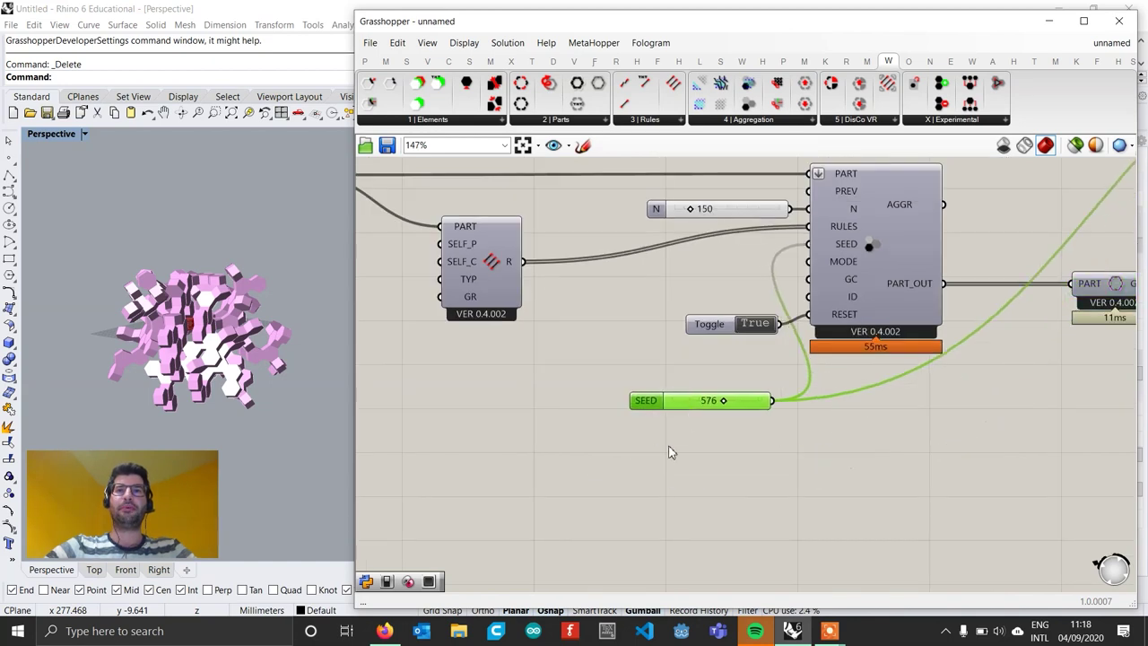
double_click(624, 496)
text(series)
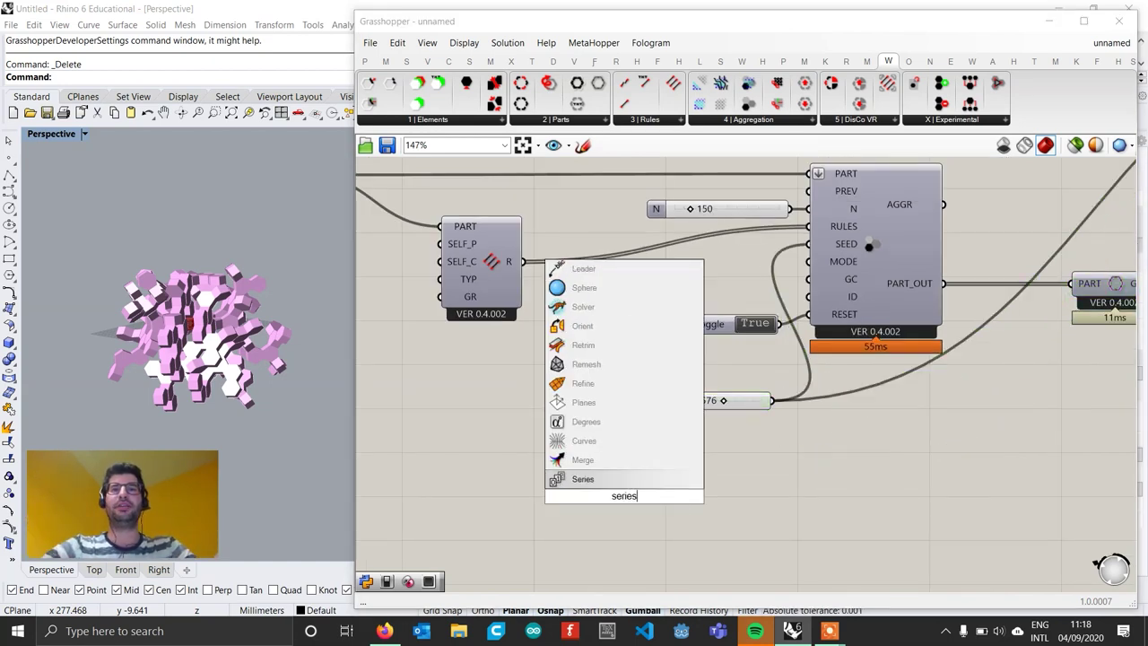
key(Return)
scroll(679, 510, up, 2)
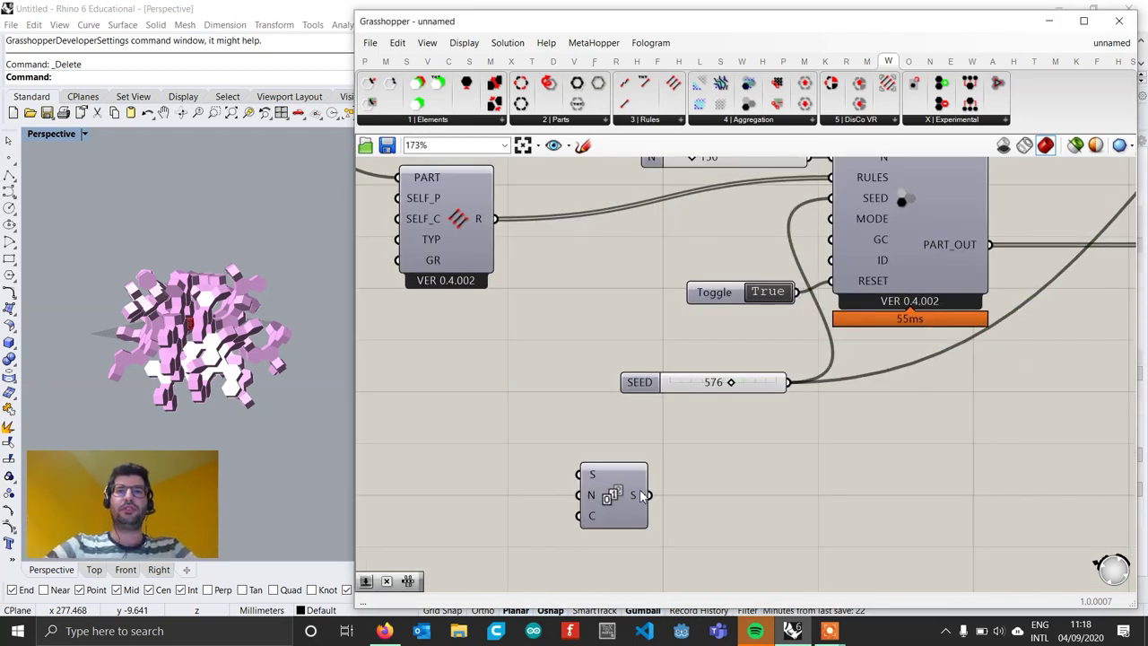
right_drag(640, 505, 671, 466)
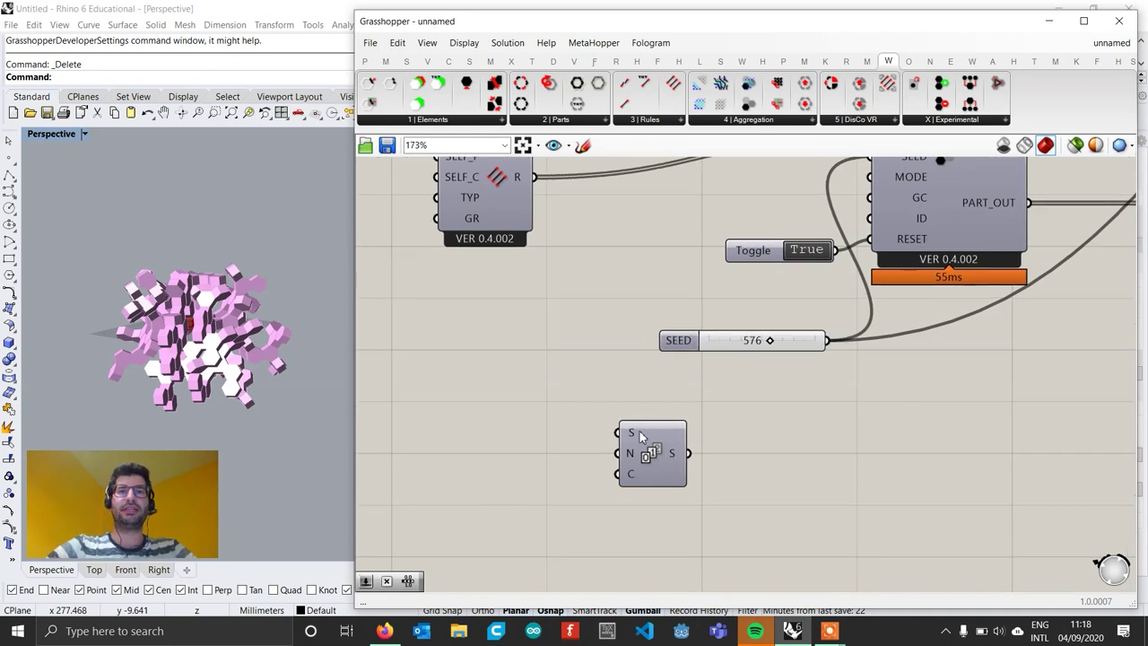
Add a number slider set to 12 and connect it to the Series component's Count input
mouse_move(632, 436)
mouse_move(630, 461)
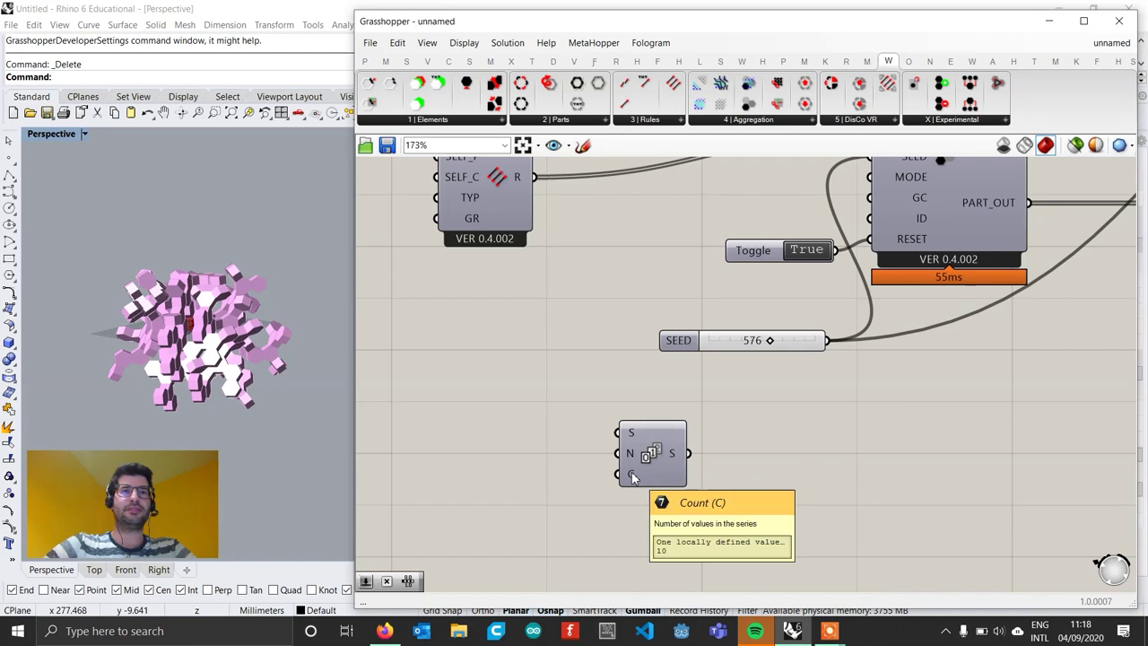
double_click(546, 486)
text(12)
key(Return)
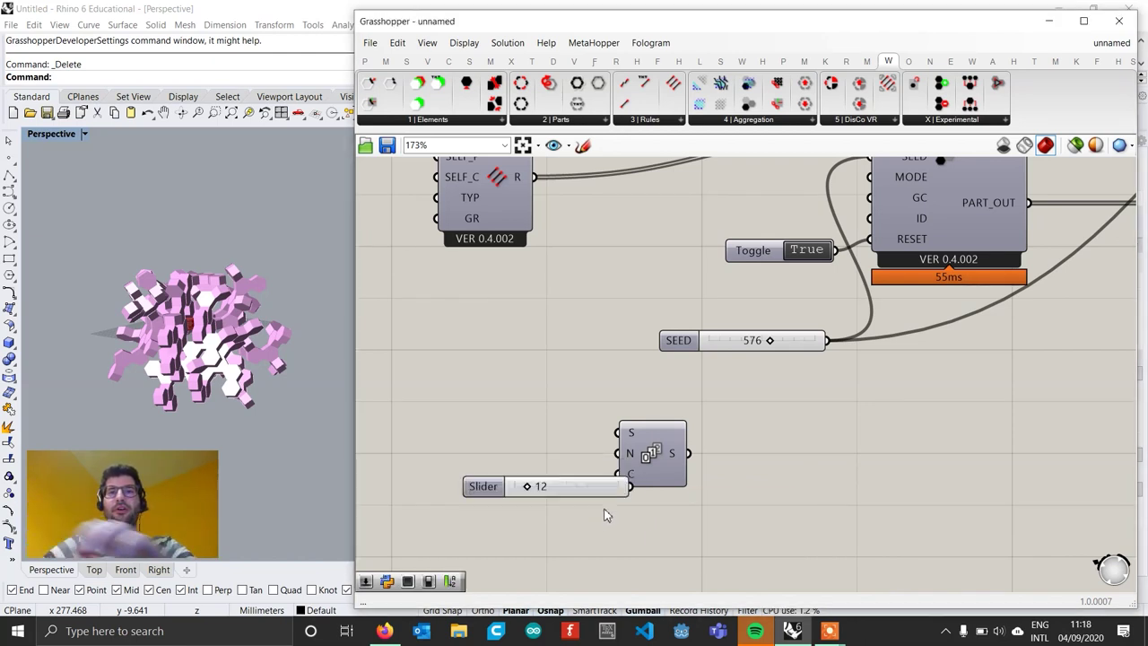
scroll(592, 489, up, 2)
drag(624, 462, 553, 464)
Replace the slider on the aggregation's SEED input with the Series output and inspect the PART_OUT data branches
right_drag(731, 440, 599, 457)
scroll(604, 464, down, 2)
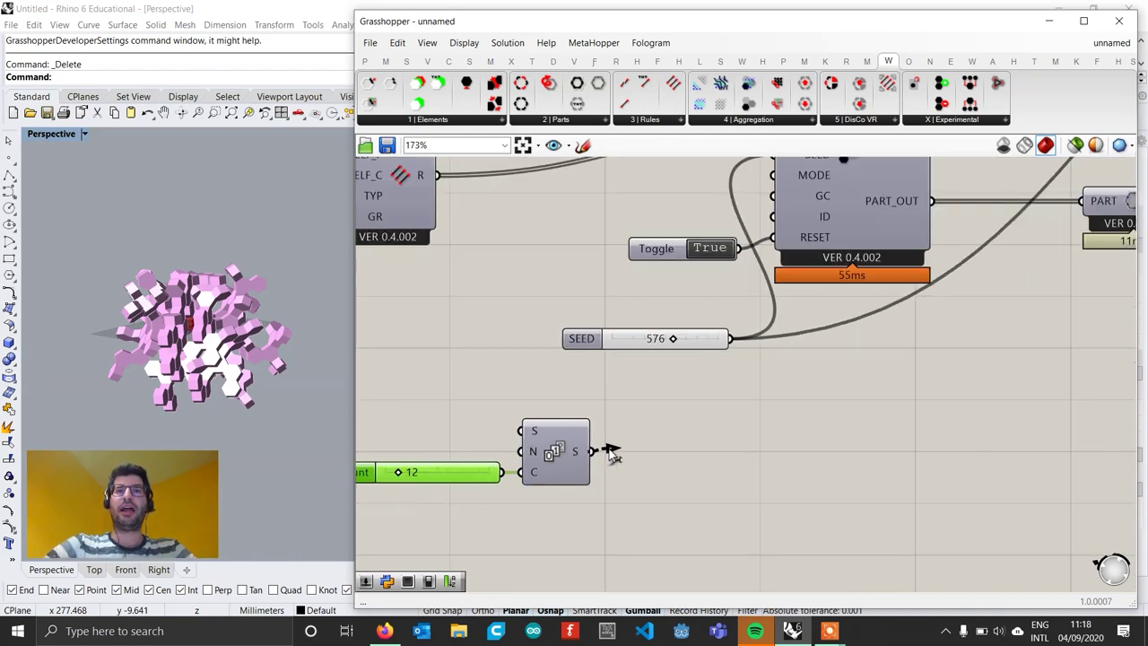
drag(602, 452, 757, 204)
scroll(728, 324, down, 2)
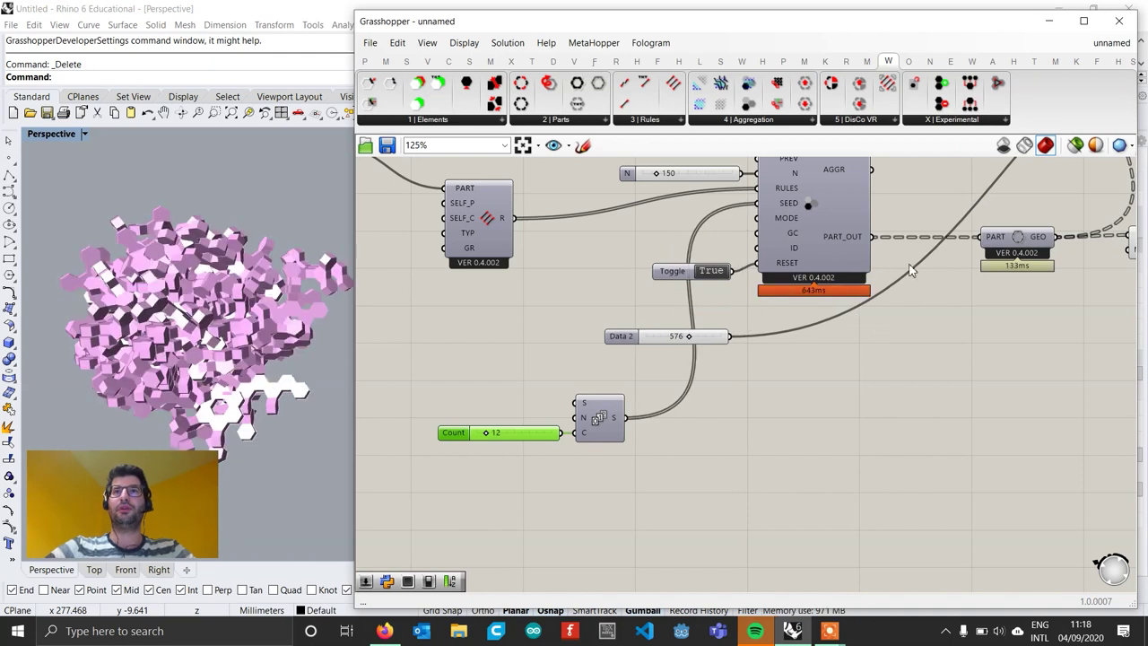
right_drag(877, 328, 712, 300)
scroll(694, 273, up, 1)
mouse_move(693, 272)
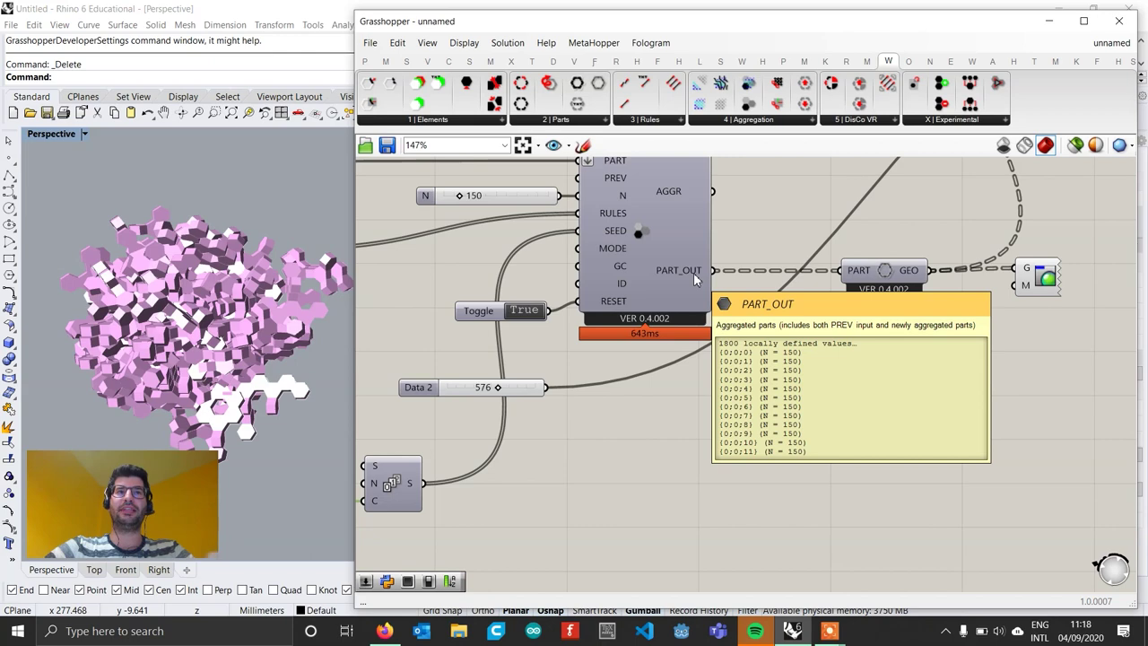
scroll(692, 273, down, 1)
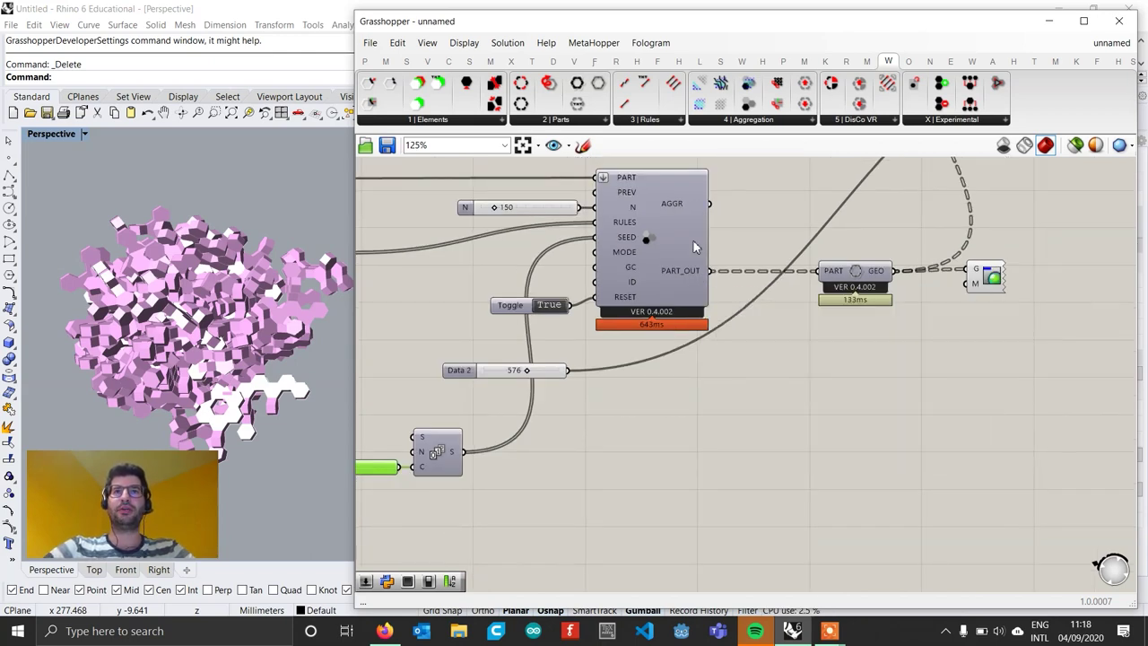
Add a second Series component below the first and connect the existing Count slider to its Count input
right_drag(634, 337, 735, 293)
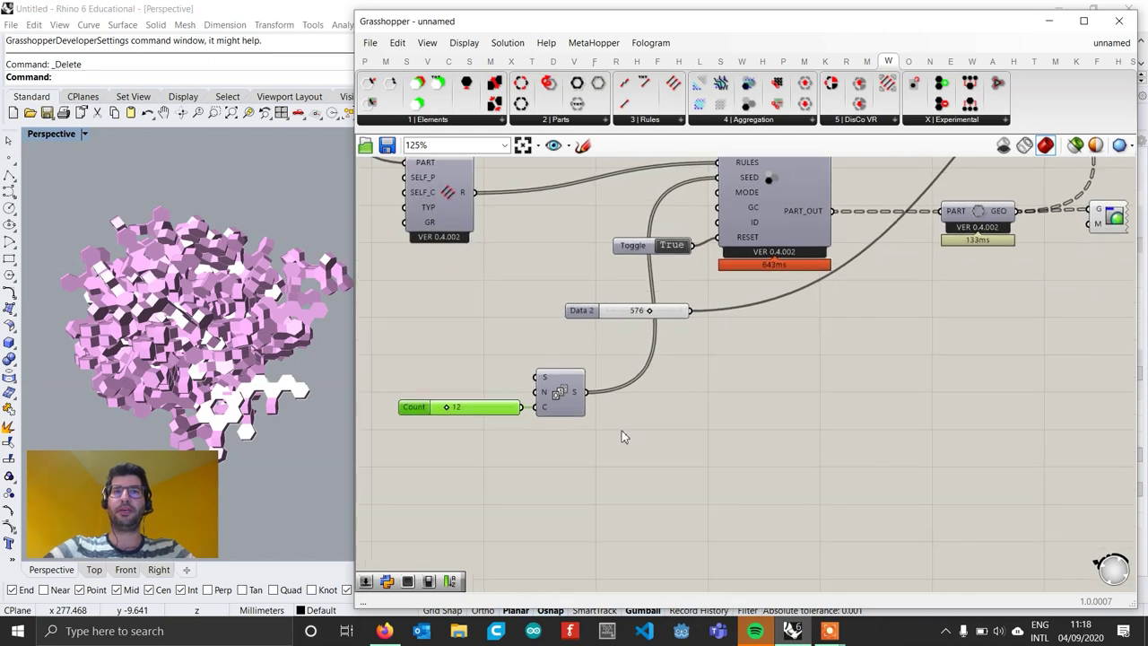
scroll(614, 458, up, 1)
scroll(610, 453, down, 1)
scroll(673, 432, up, 3)
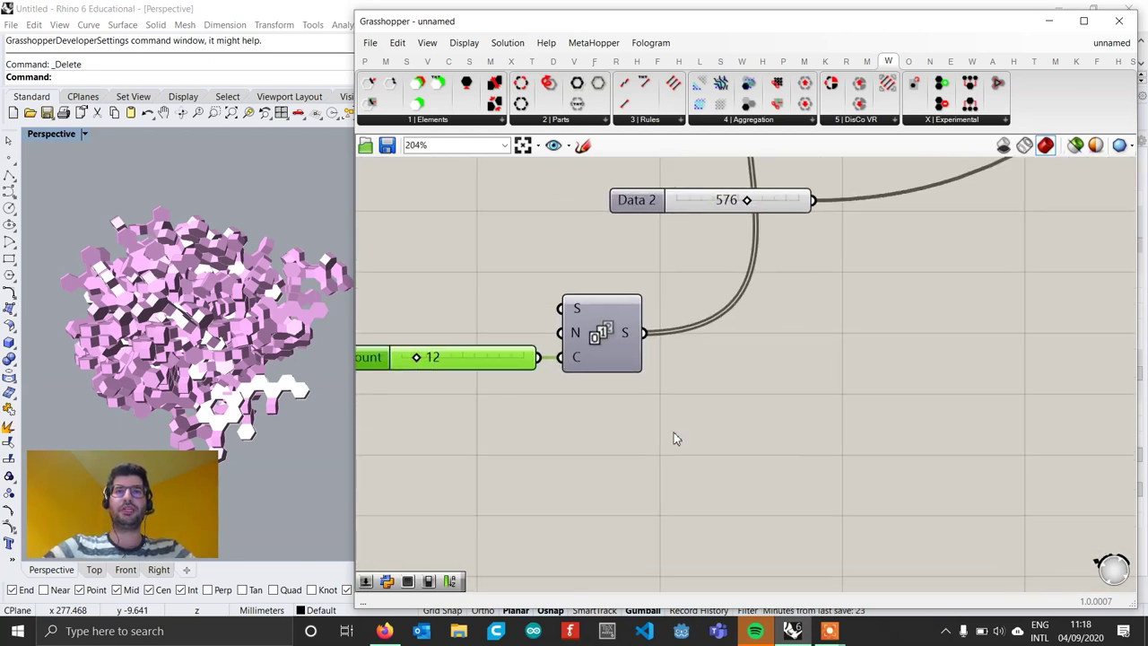
double_click(687, 461)
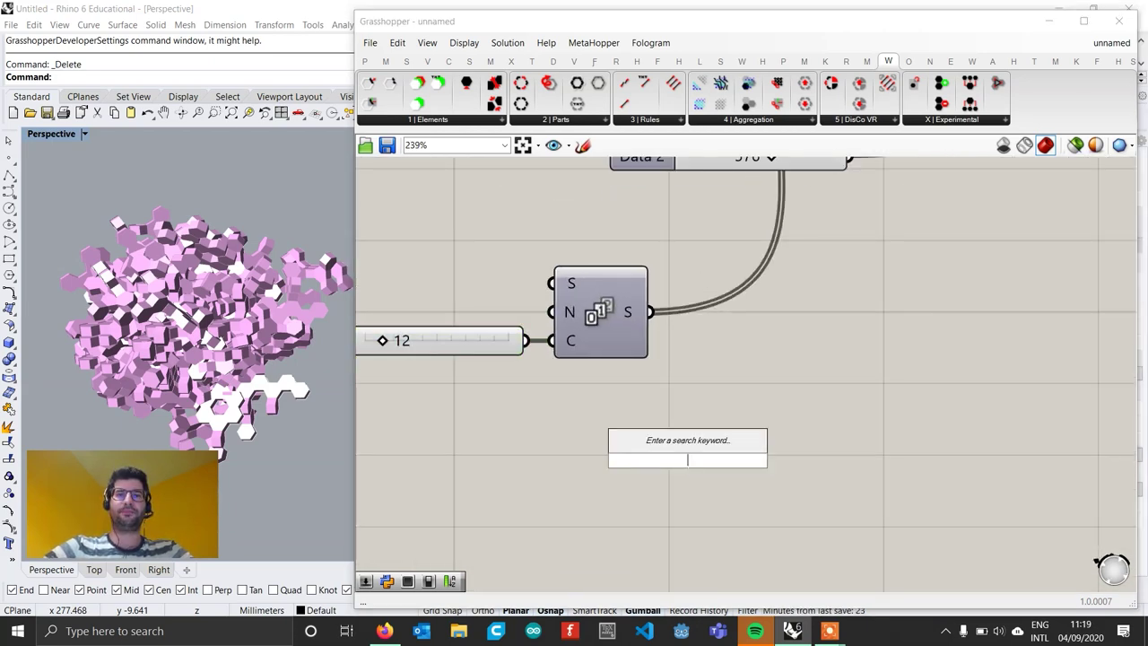
text(series)
key(Return)
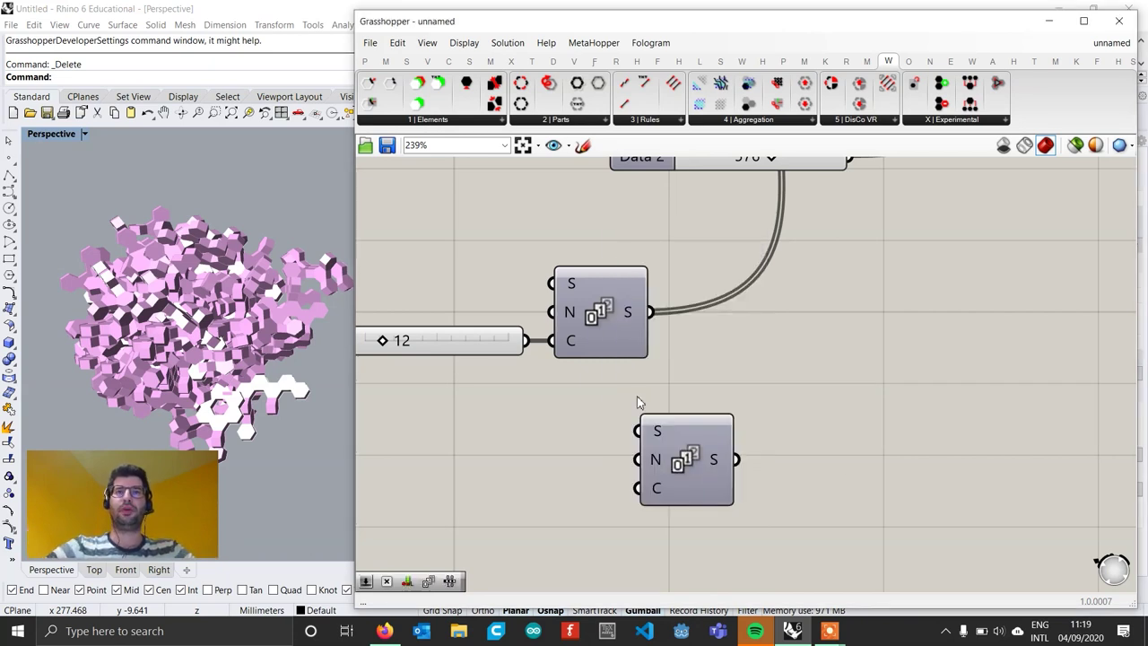
drag(529, 342, 704, 487)
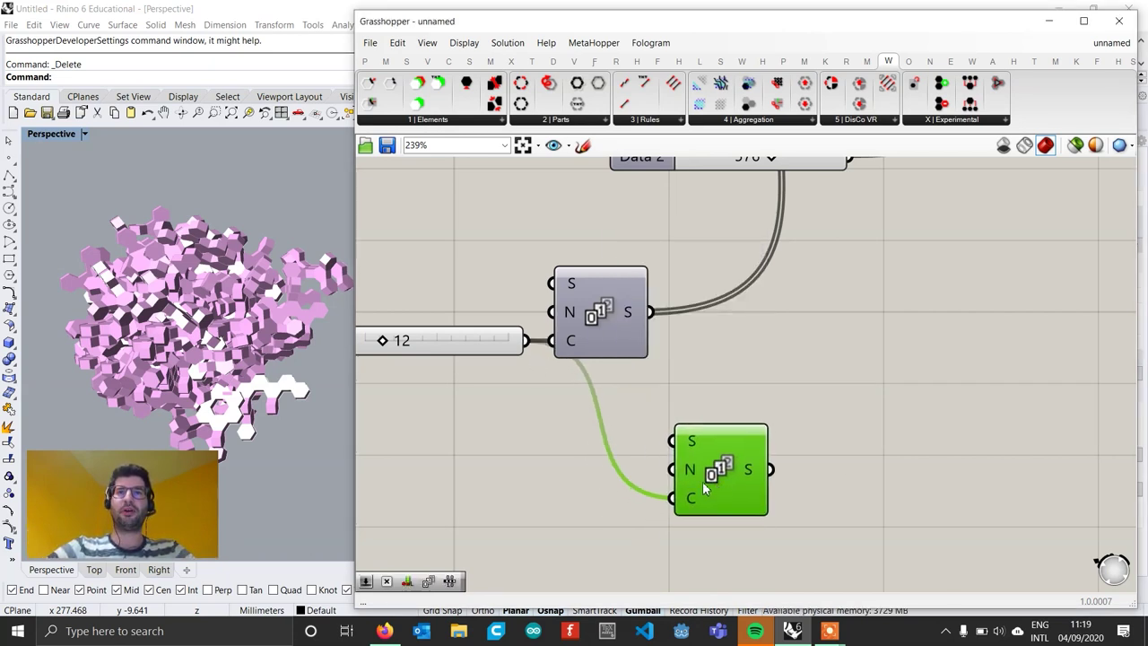
Add a number slider set to 500, connect it to the second Series' Step input and place it beside the component
double_click(456, 464)
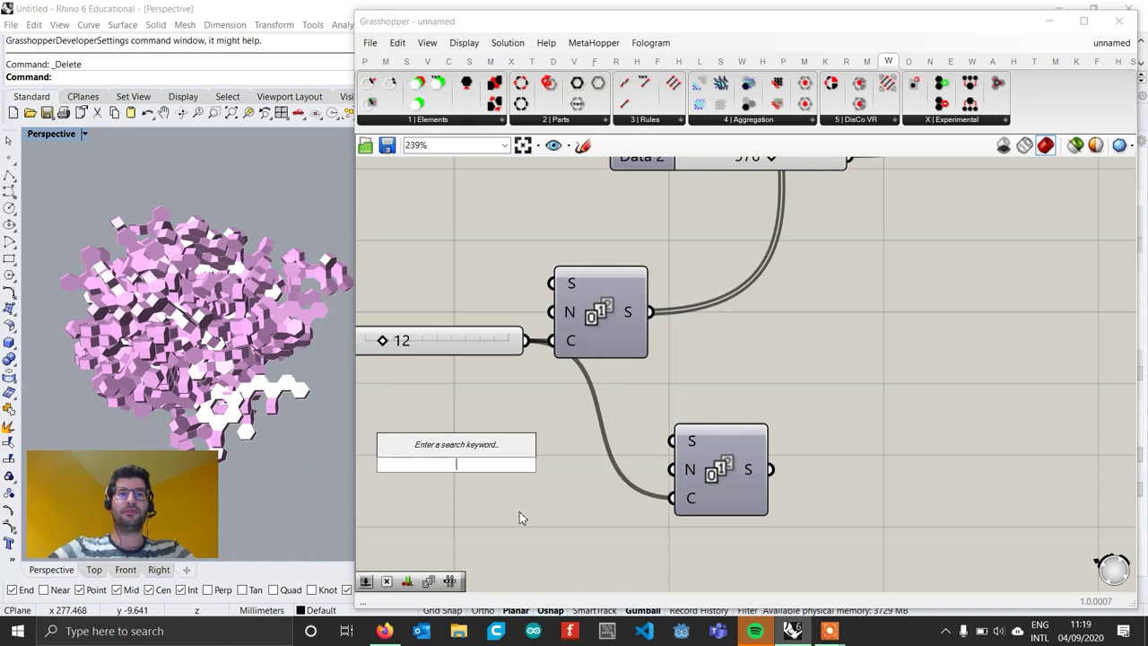
text(500)
key(Return)
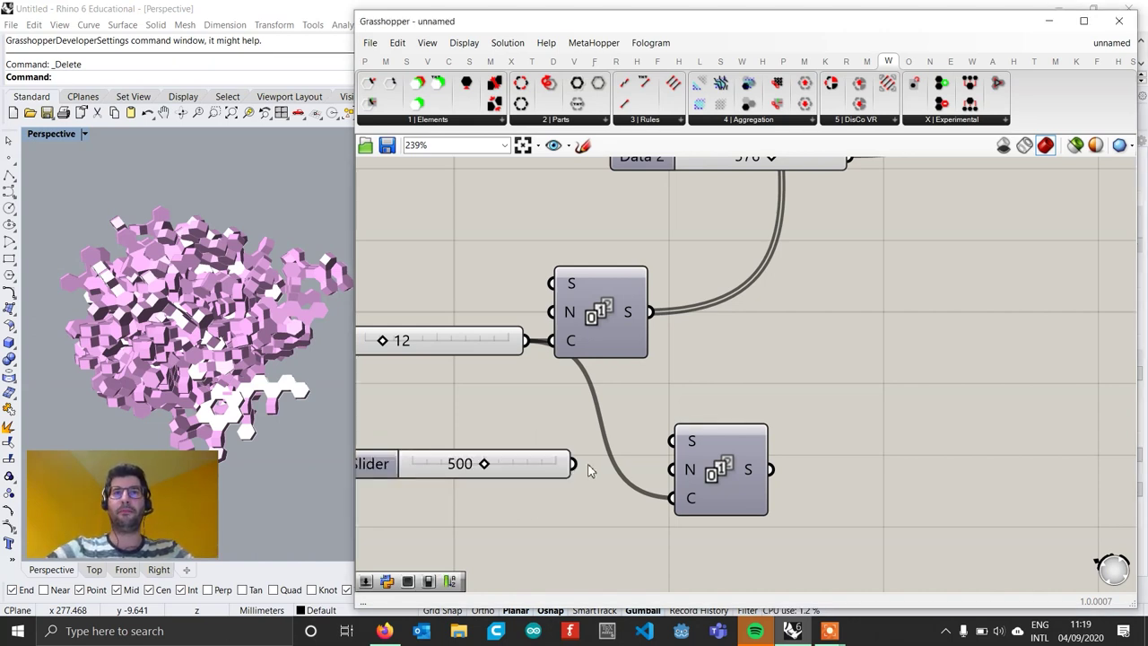
drag(573, 464, 672, 469)
drag(521, 470, 584, 475)
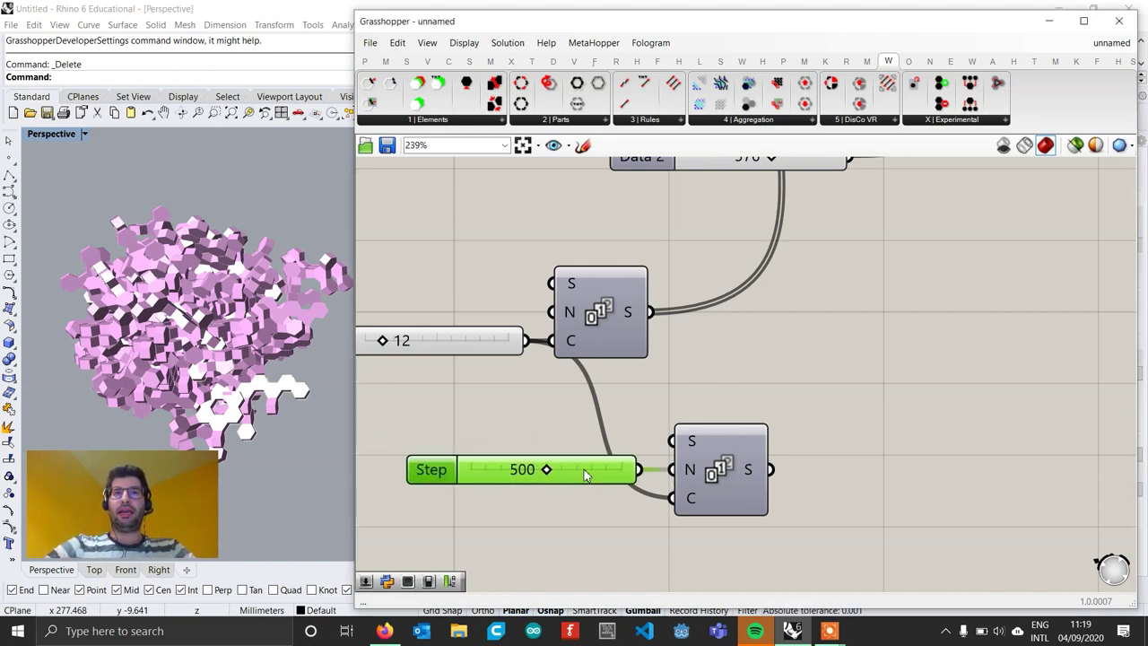
Add a Unit X vector component fed by the second Series, align it with the Series and check its output vectors
right_drag(818, 494, 627, 479)
double_click(697, 471)
text(x)
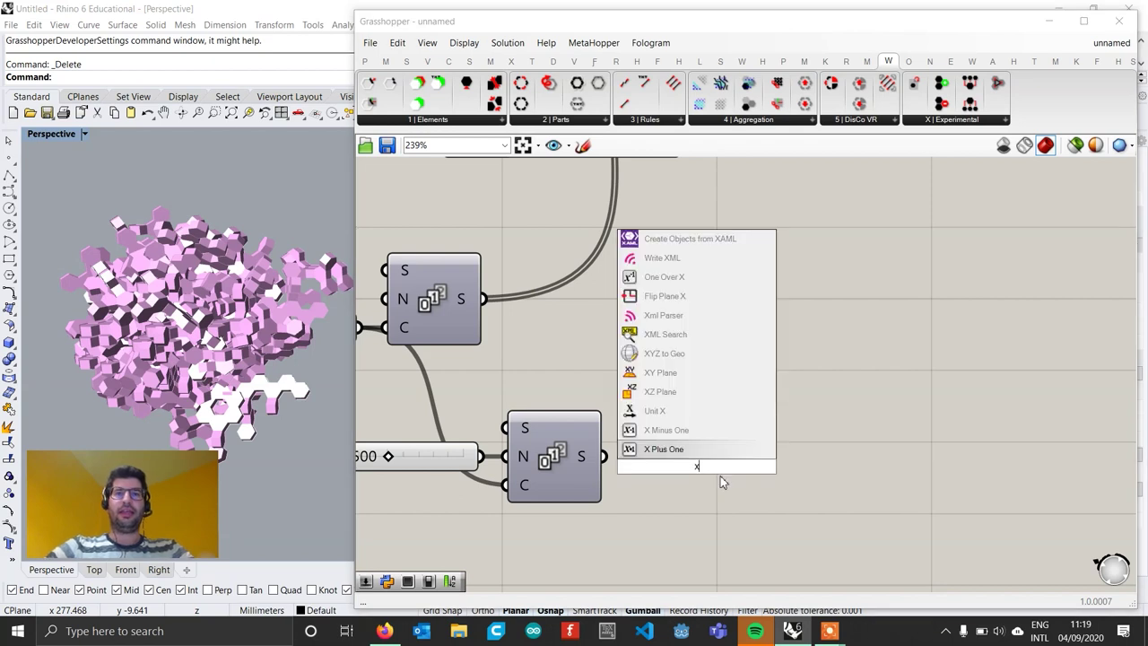
click(668, 448)
drag(647, 472, 654, 463)
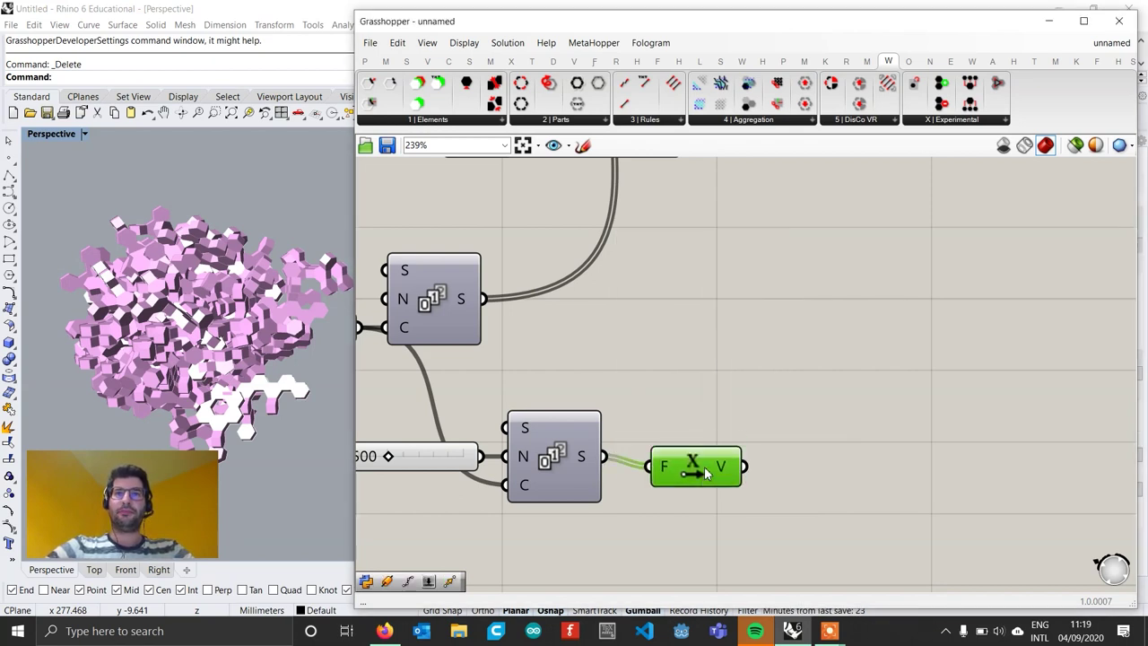
mouse_move(727, 460)
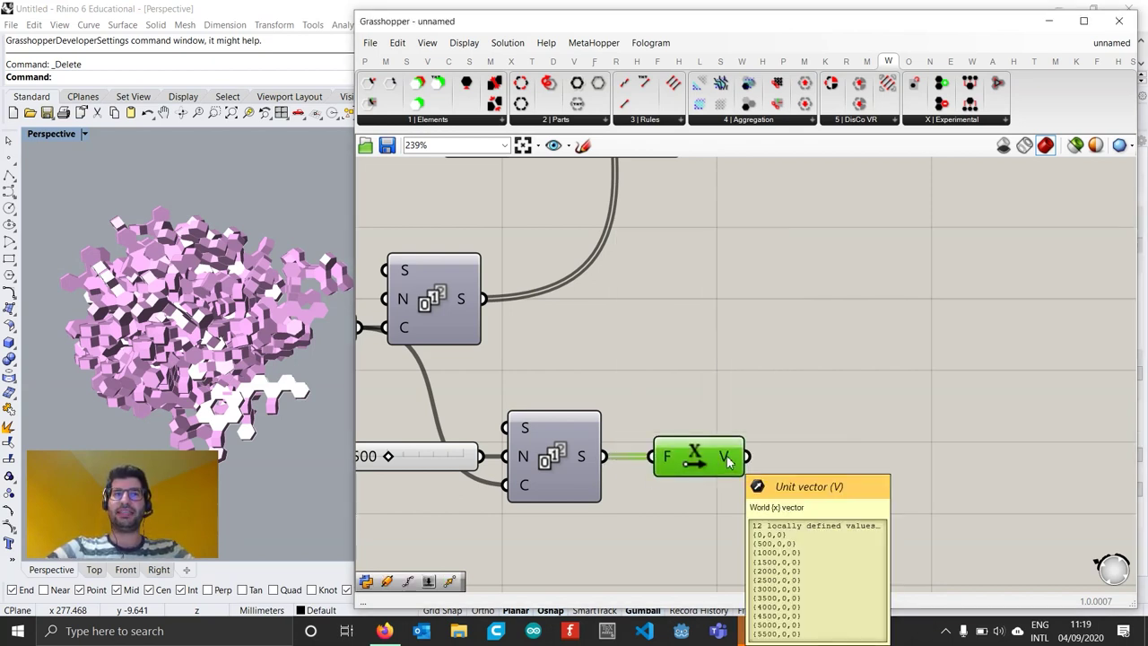
scroll(727, 459, down, 3)
mouse_move(208, 349)
right_down()
mouse_move(212, 359)
mouse_move(186, 355)
right_up()
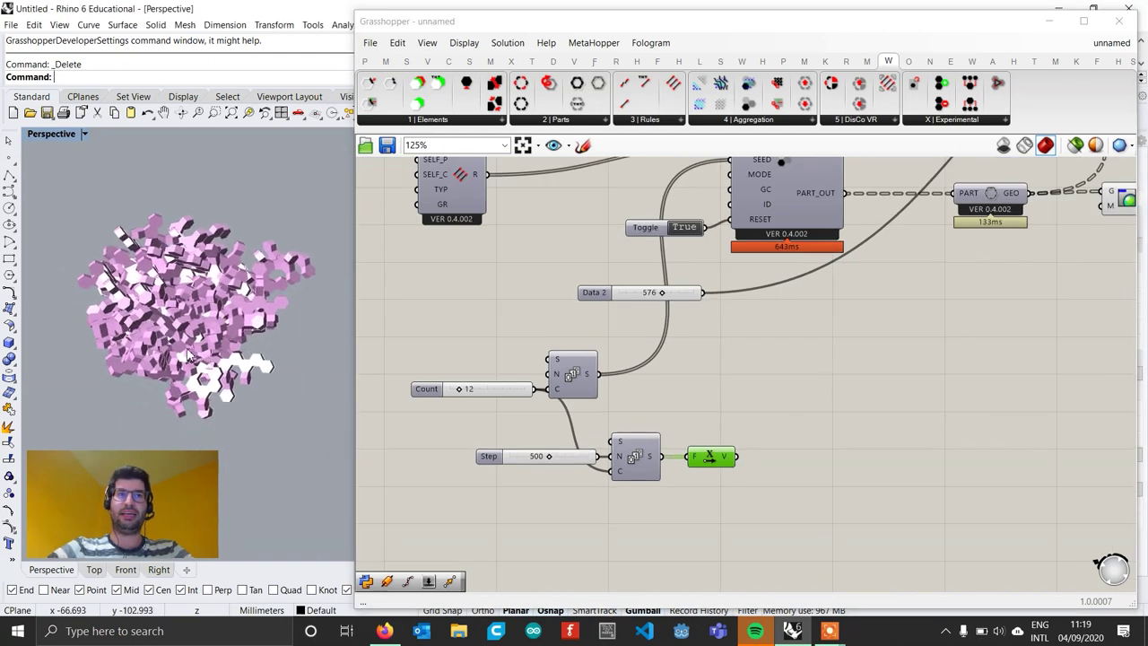
Add a Move component, feeding the GEO output into its Geometry input and the Unit X vectors into its Motion input
scroll(186, 354, up, 4)
right_drag(899, 404, 708, 435)
double_click(915, 412)
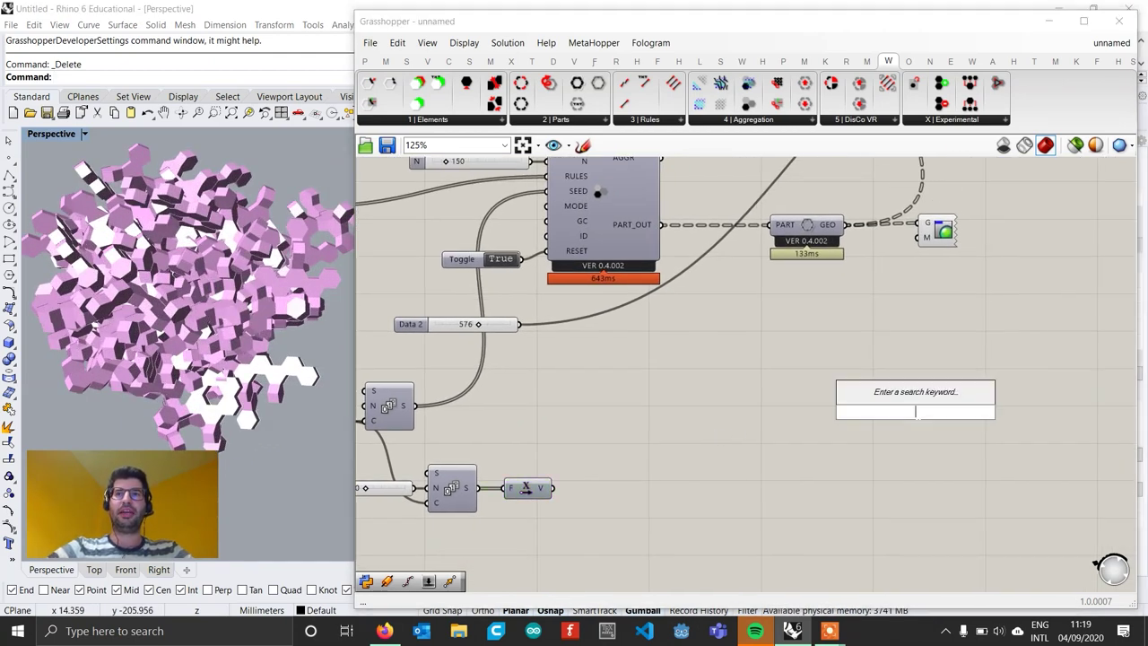
text(move)
key(Return)
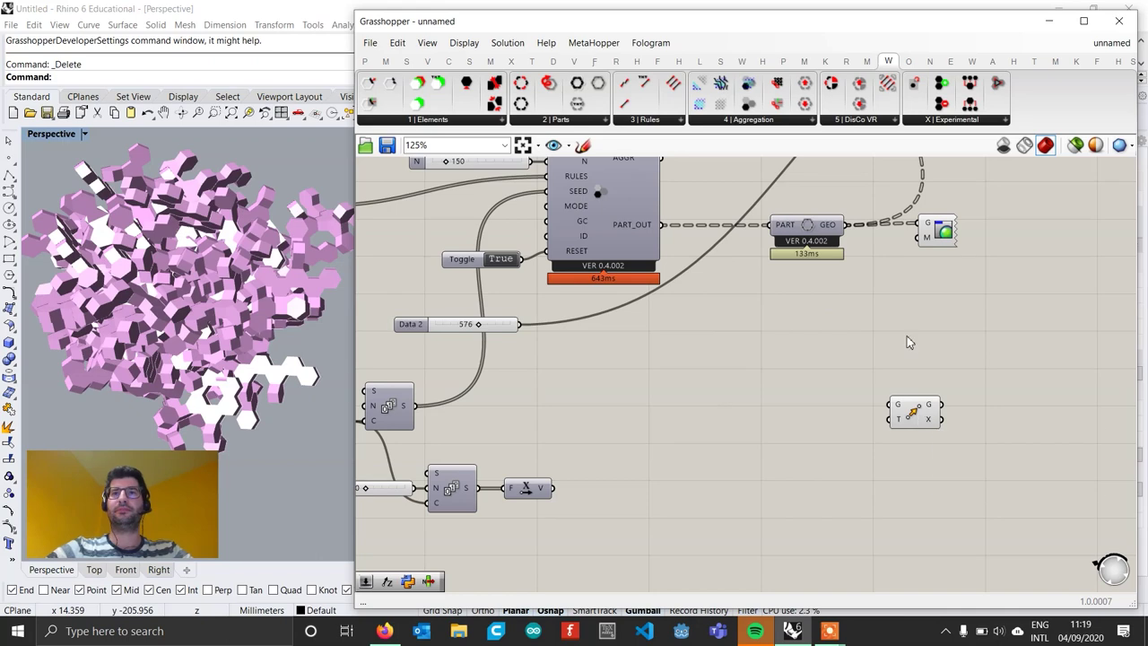
drag(852, 228, 891, 405)
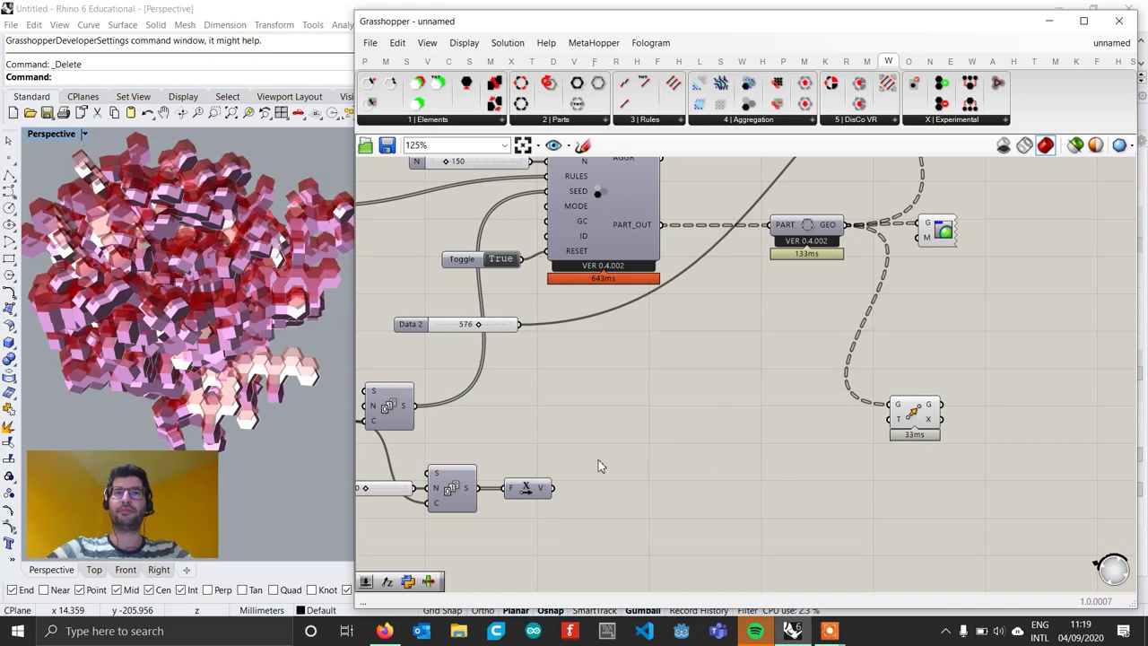
drag(553, 488, 932, 493)
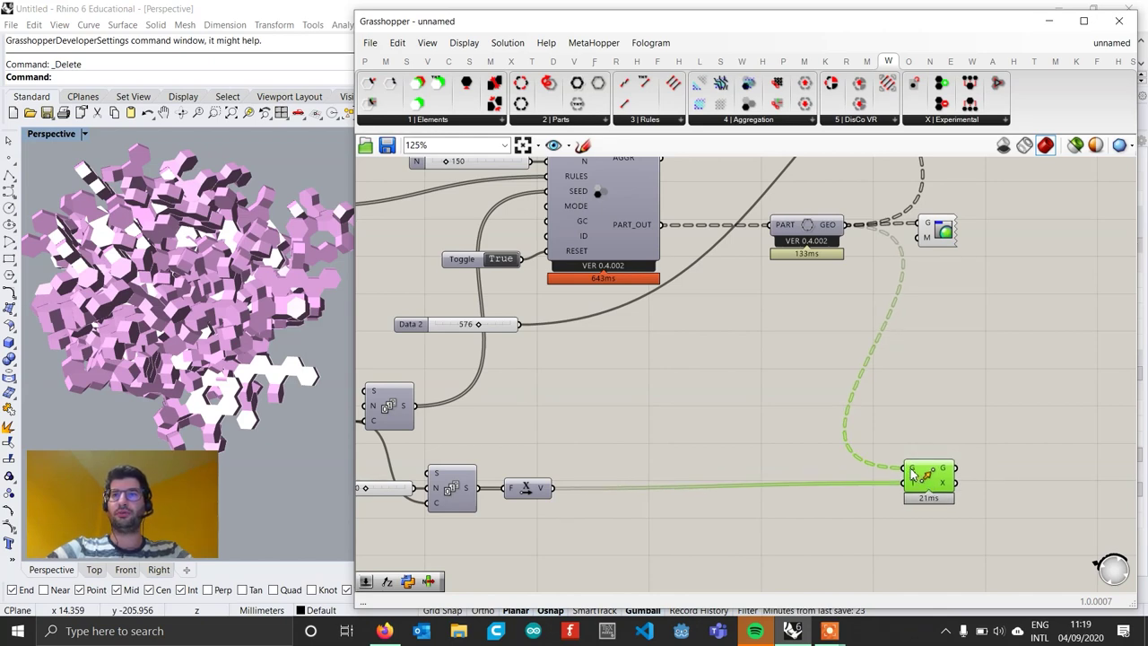
Graft the Motion input of the Move component
right_click(913, 485)
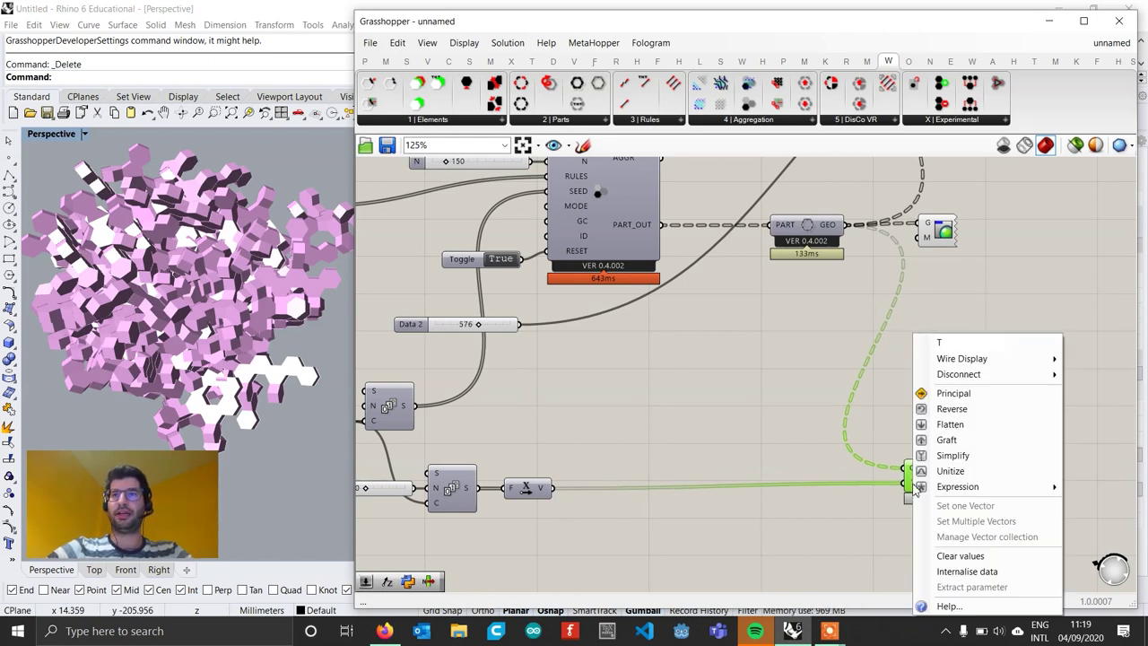
click(946, 440)
scroll(928, 489, down, 1)
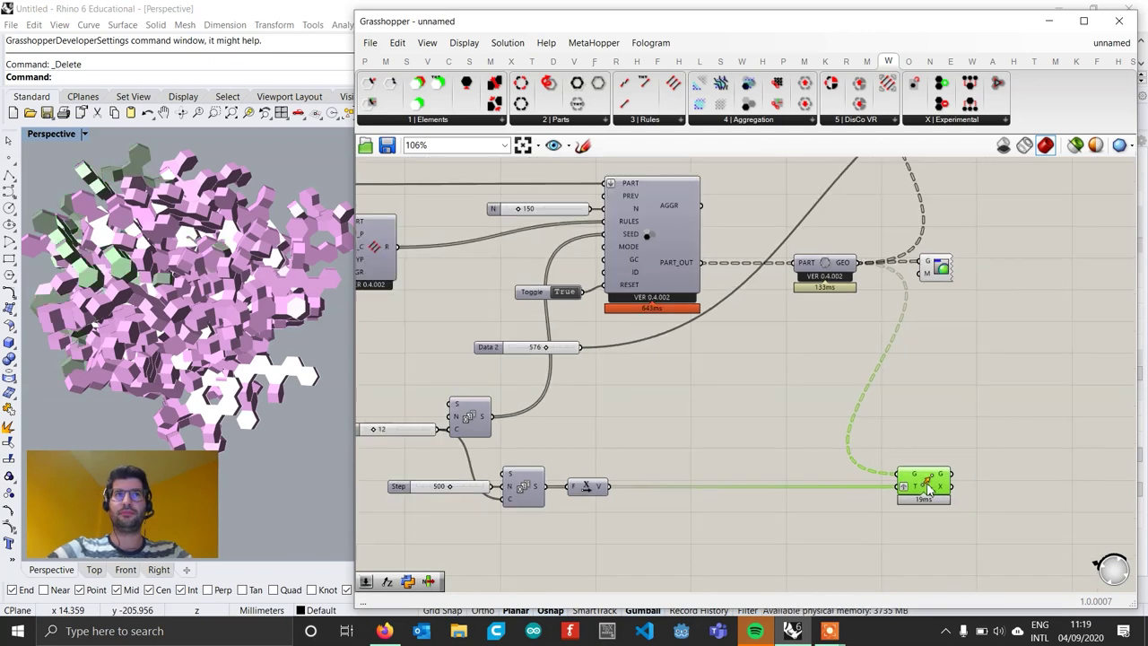
Place the Custom Preview beside the Move component and feed it the moved geometry instead of the original GEO output
right_drag(919, 439, 809, 444)
drag(847, 487, 896, 482)
click(807, 422)
Examine the row of moved aggregations along X in the Rhino Perspective view, from both close up and far away
click(296, 330)
scroll(296, 331, down, 12)
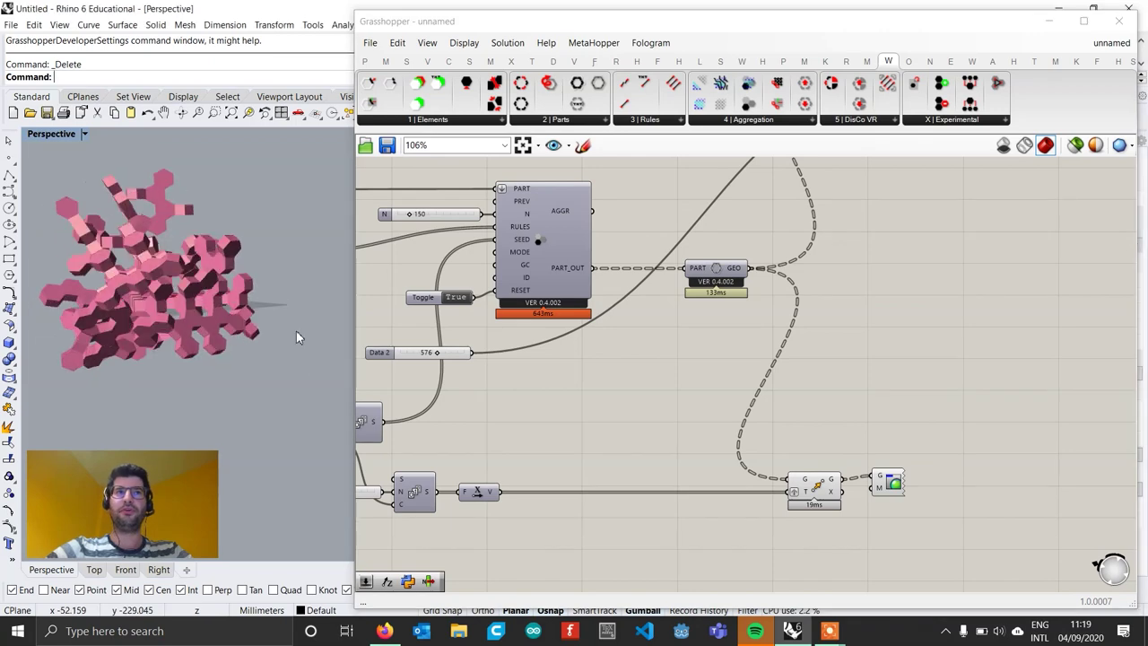
right_drag(126, 274, 124, 352)
scroll(154, 309, down, 4)
scroll(154, 305, down, 3)
double_click(691, 23)
scroll(653, 326, up, 6)
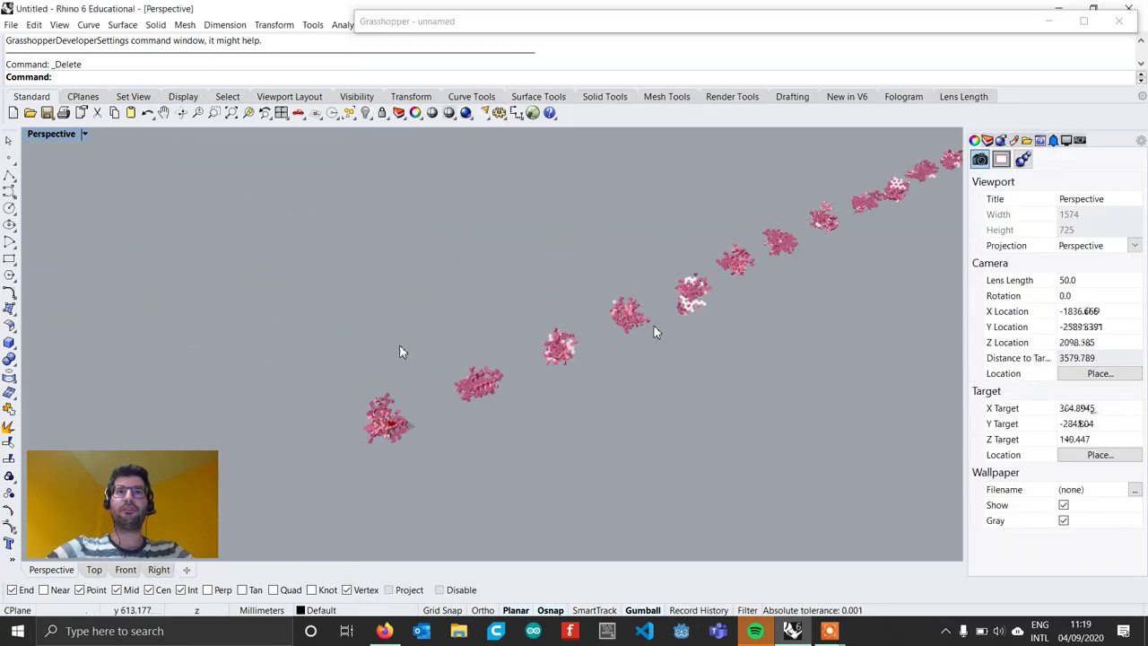
right_drag(662, 326, 691, 296)
scroll(331, 536, up, 8)
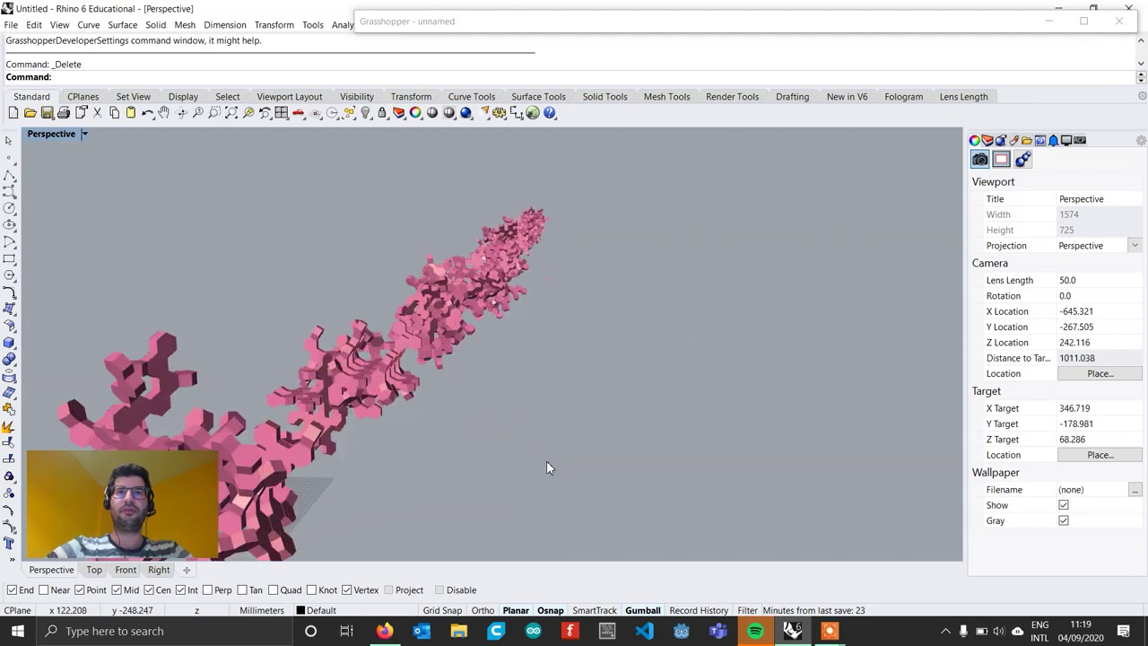
right_drag(546, 460, 499, 430)
scroll(384, 437, down, 6)
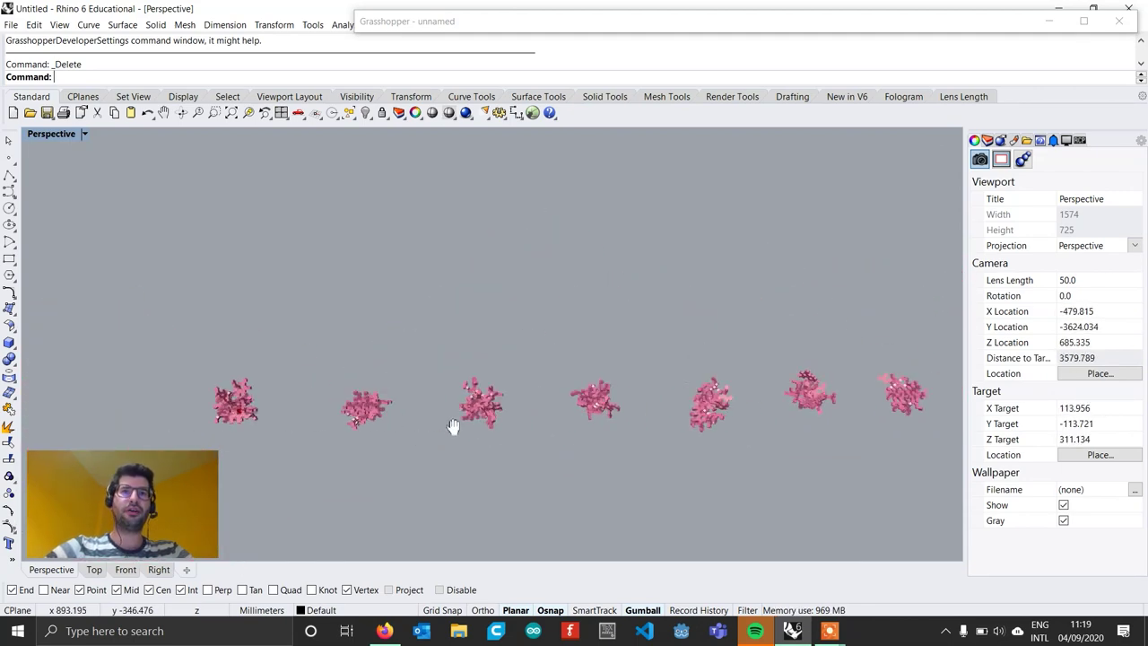
scroll(828, 395, up, 4)
right_drag(741, 393, 363, 382)
scroll(363, 382, down, 6)
scroll(796, 400, up, 10)
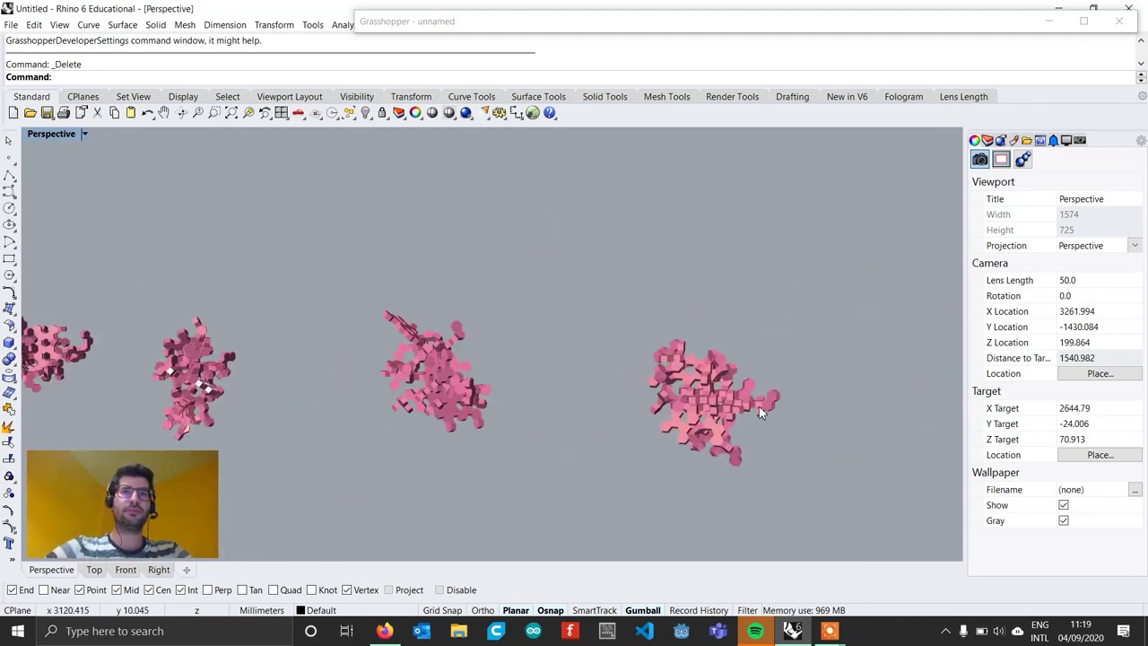
scroll(721, 395, down, 8)
right_drag(642, 419, 422, 358)
scroll(580, 409, down, 6)
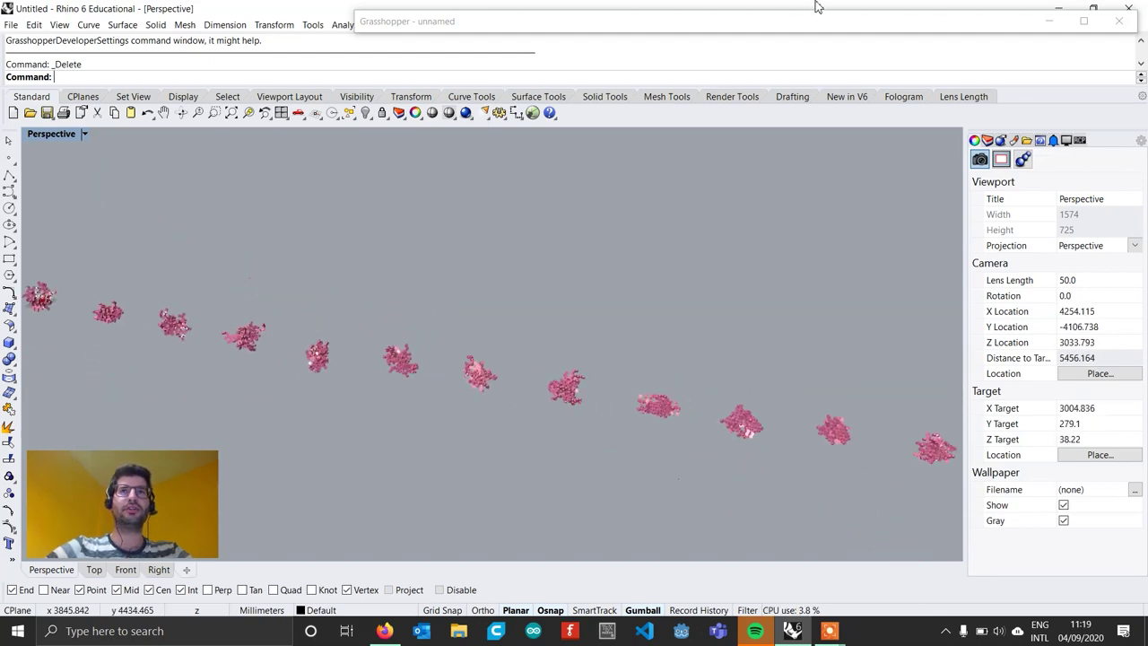
Reduce the Step slider to 329 and check the spacing between the aggregations in the Rhino view
click(740, 20)
scroll(542, 454, up, 6)
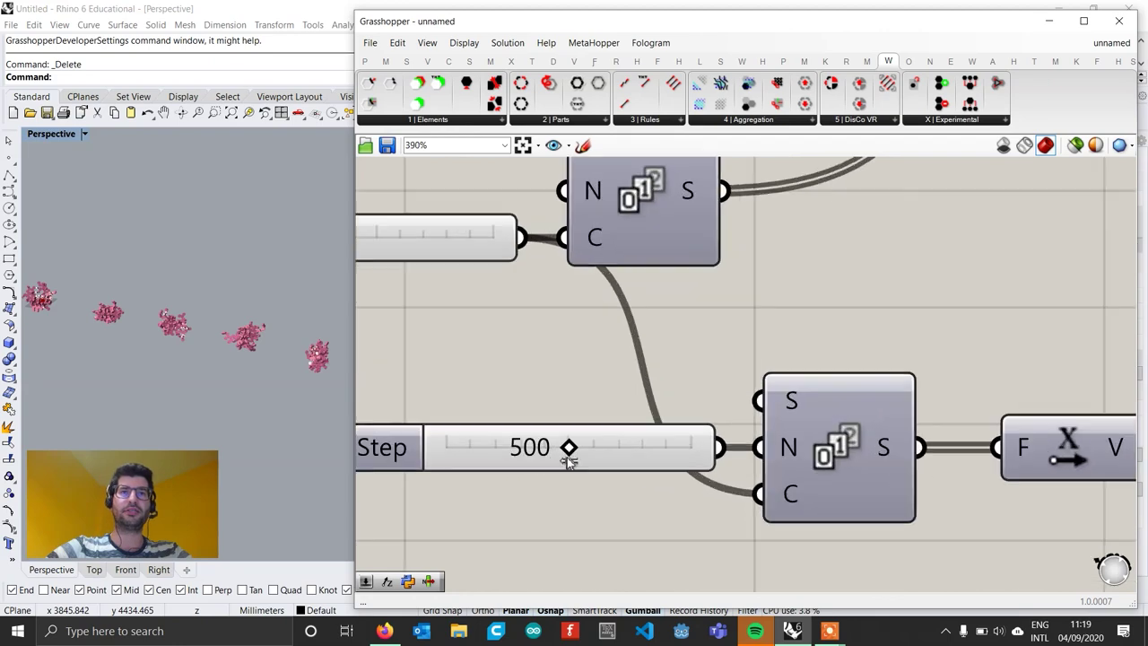
drag(569, 448, 529, 459)
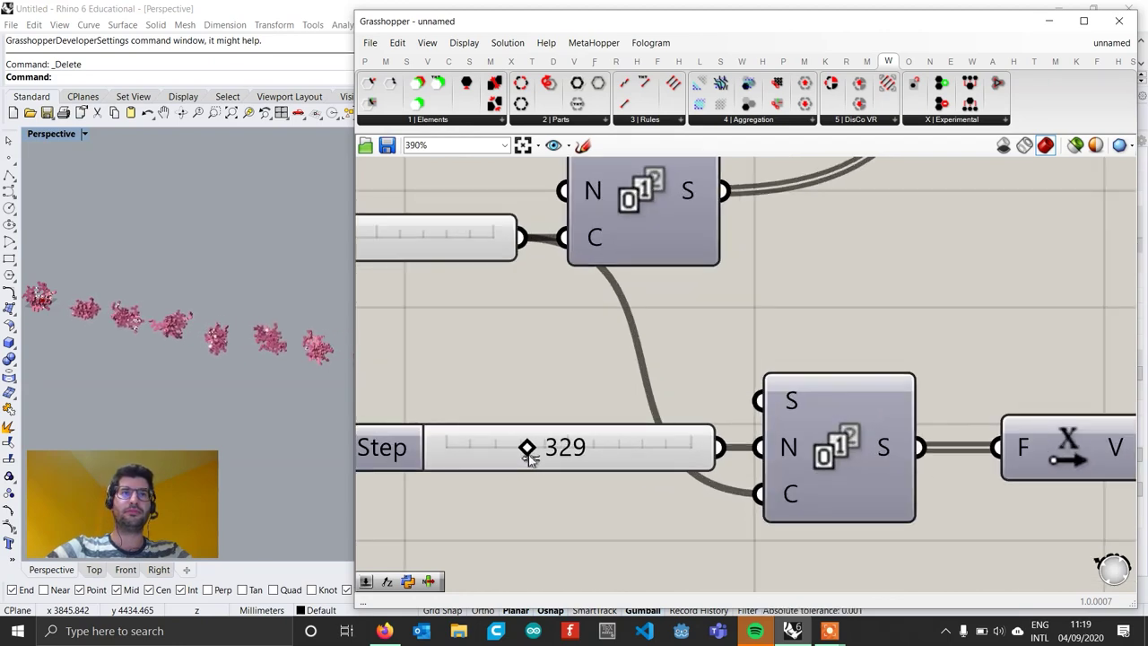
double_click(700, 22)
shift+right_drag(305, 342, 582, 402)
scroll(508, 373, up, 9)
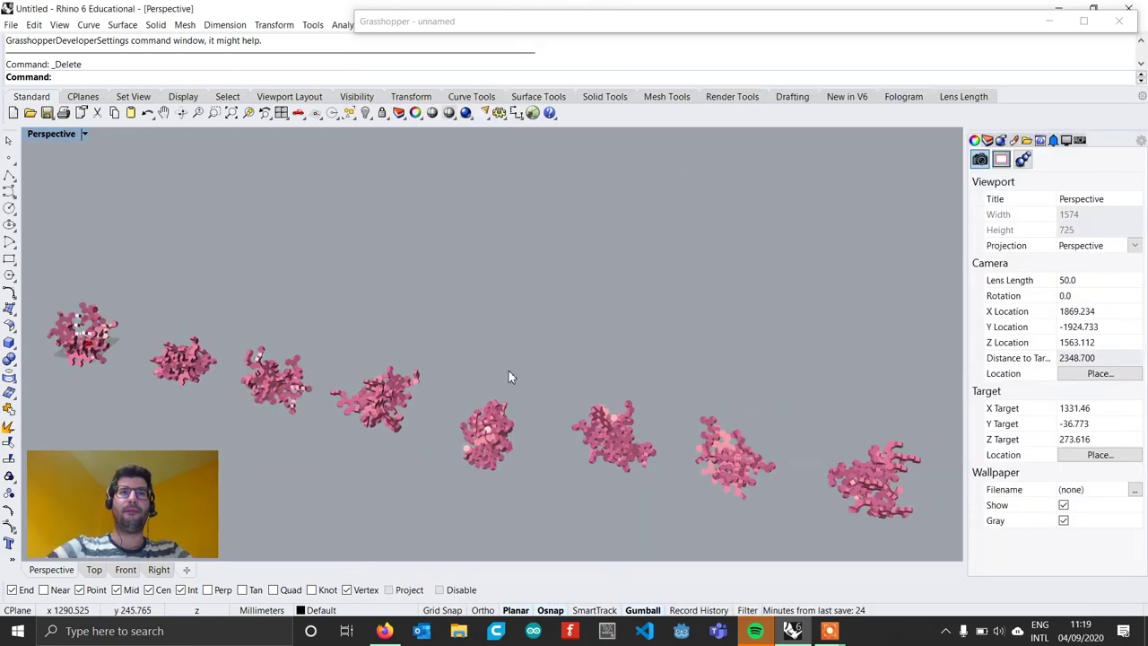
scroll(509, 373, down, 5)
shift+right_drag(484, 365, 421, 318)
Raise the aggregation's N slider to 254 parts
click(731, 30)
double_click(730, 29)
scroll(666, 379, down, 5)
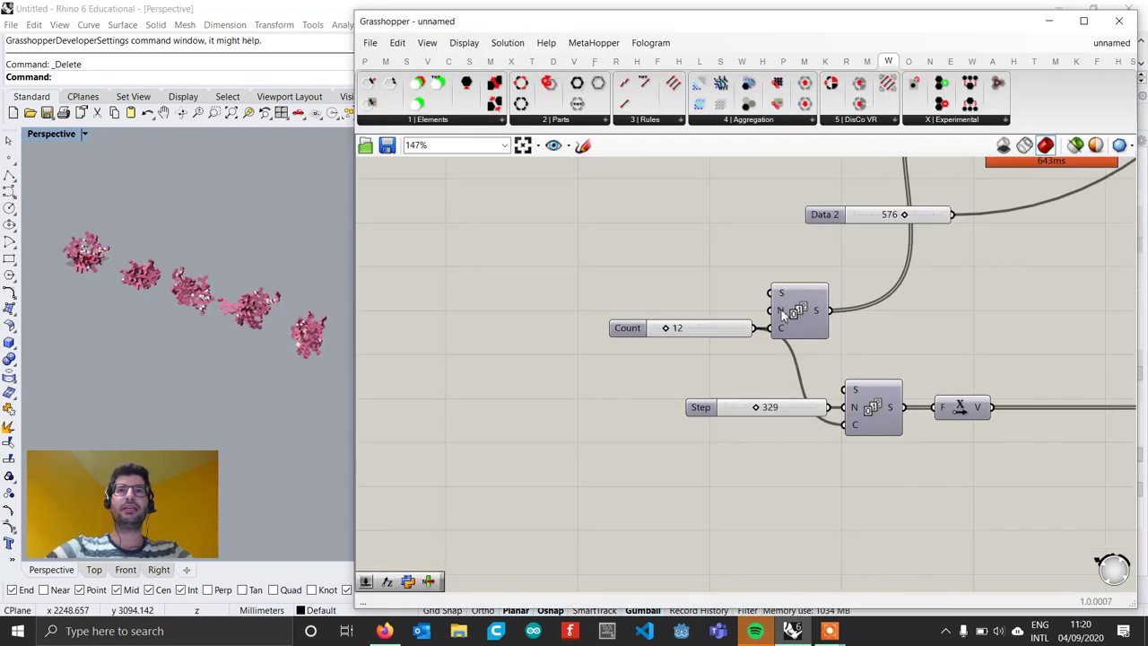
right_drag(781, 313, 566, 488)
right_drag(677, 317, 636, 440)
scroll(636, 439, up, 3)
scroll(604, 323, up, 2)
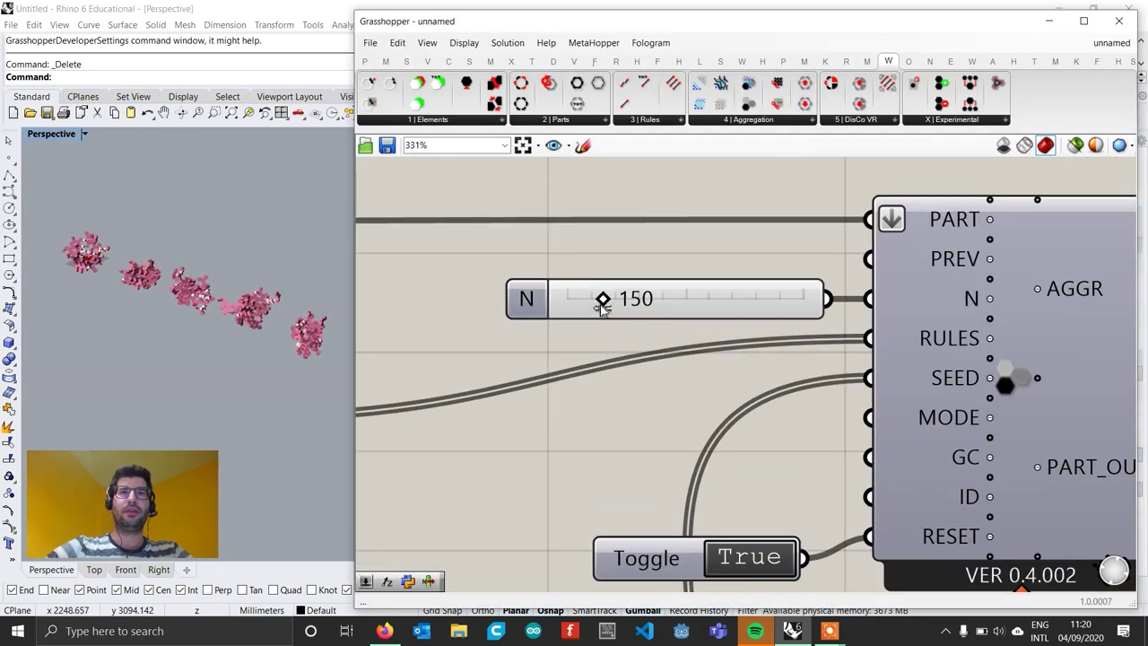
drag(592, 303, 624, 308)
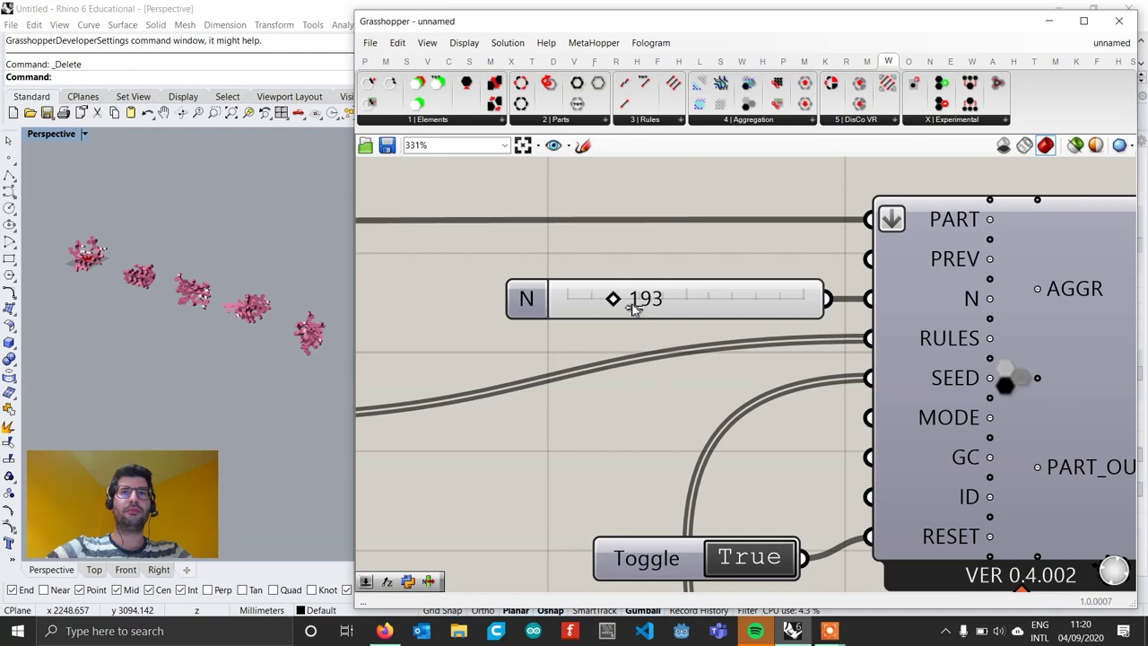
scroll(668, 335, down, 4)
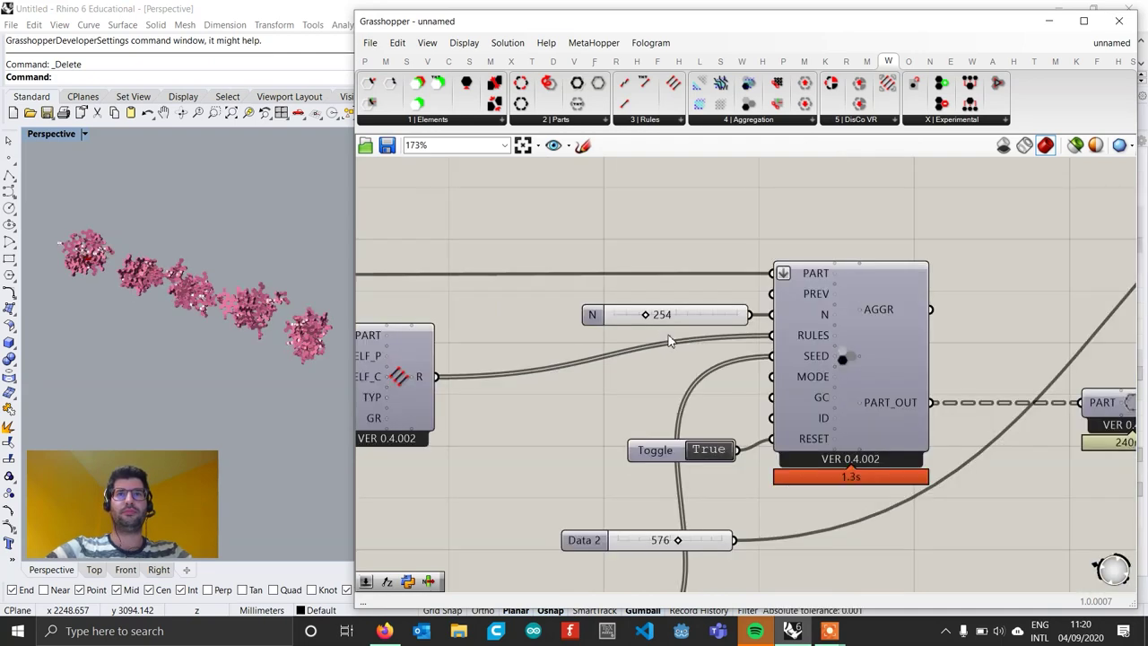
scroll(702, 462, up, 2)
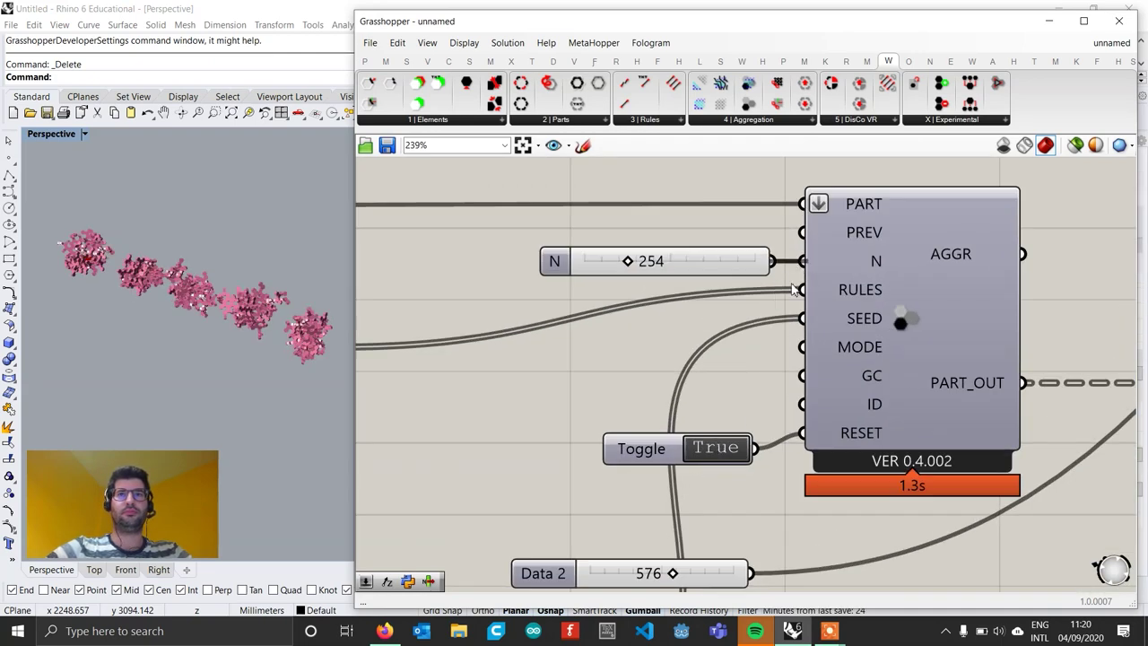
scroll(616, 375, down, 3)
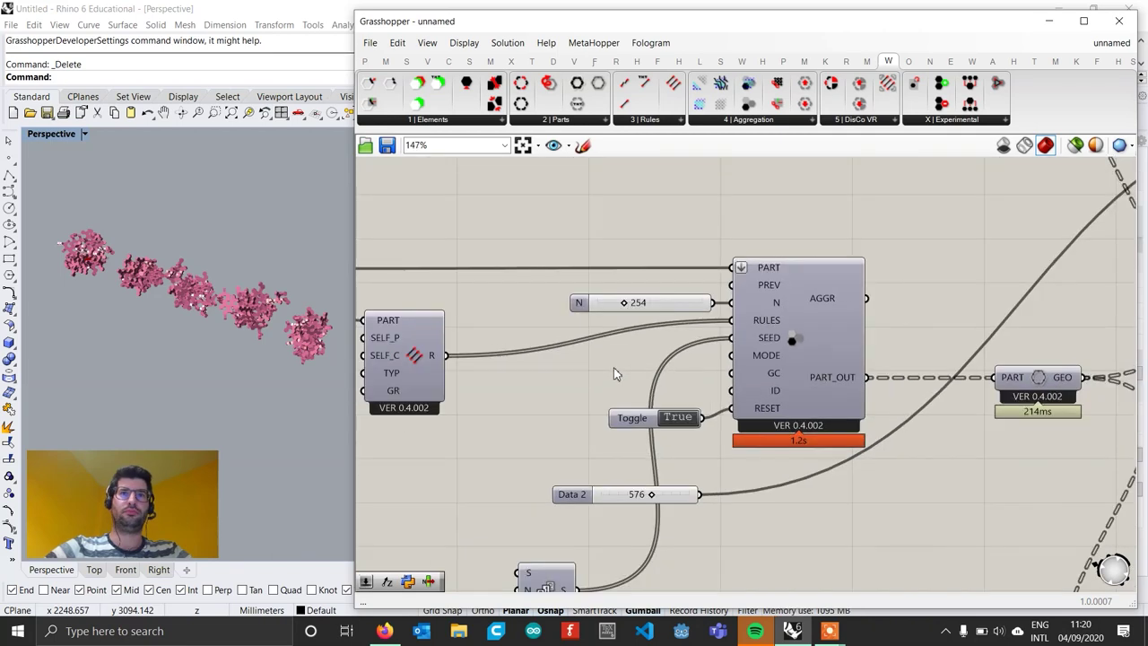
Examine the full row of enlarged aggregation variations in the Rhino Perspective view
scroll(161, 314, down, 2)
shift+right_drag(126, 333, 88, 309)
scroll(143, 315, down, 3)
shift+right_drag(202, 321, 131, 327)
scroll(161, 332, up, 5)
right_drag(220, 335, 267, 293)
shift+right_drag(157, 345, 204, 331)
double_click(787, 22)
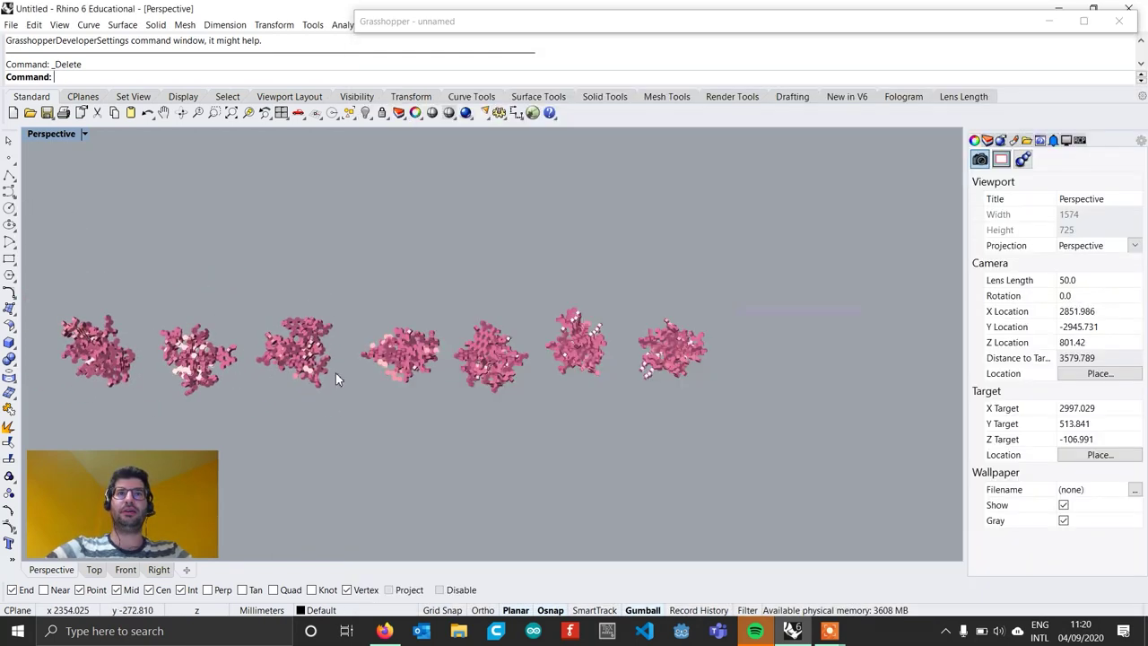
right_drag(574, 332, 505, 374)
right_drag(538, 375, 514, 374)
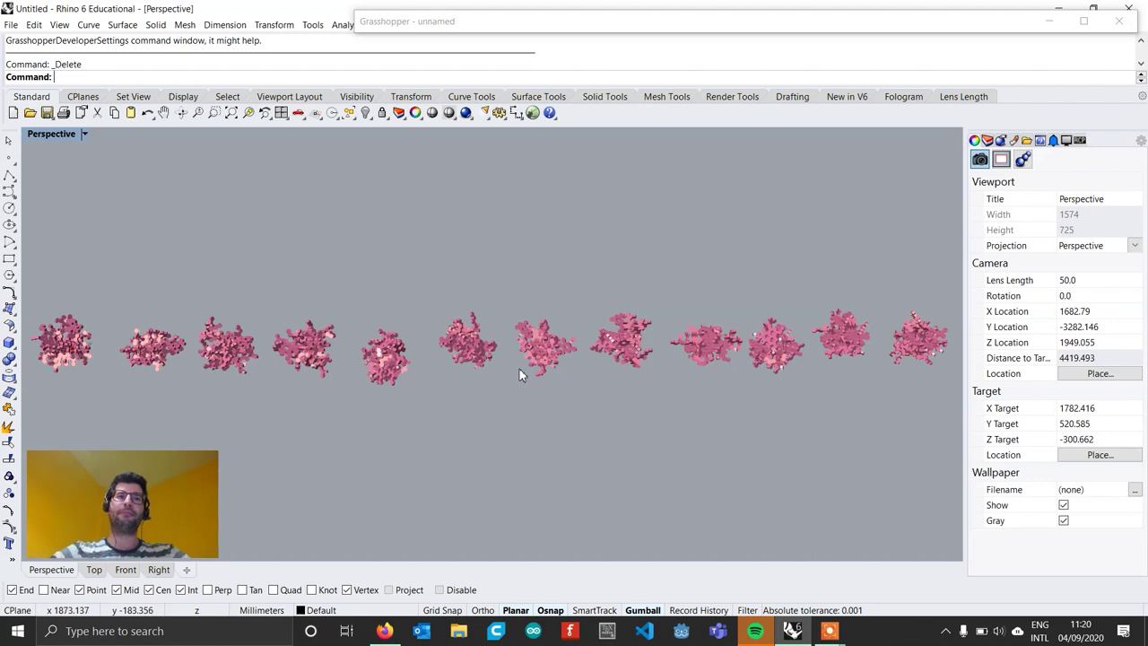